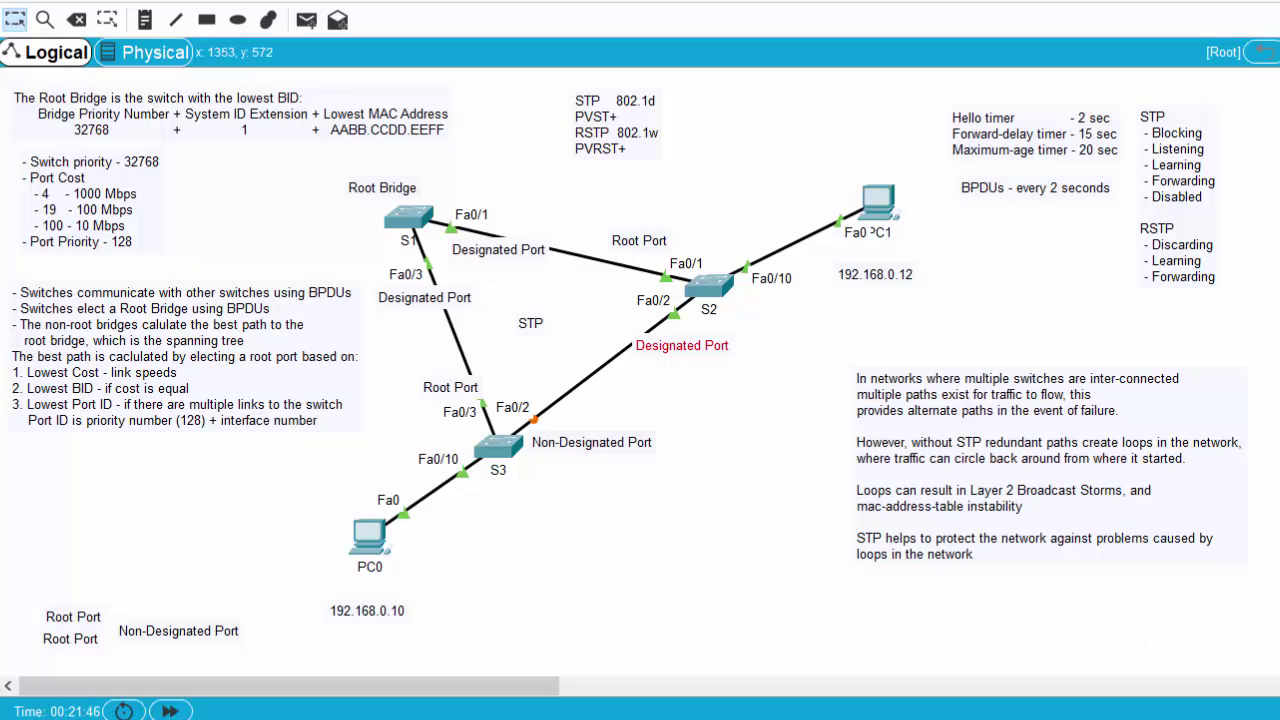
Step: Switch to Simulation mode and remove STP from the visible event filters, leaving only ICMP
key(shift+s)
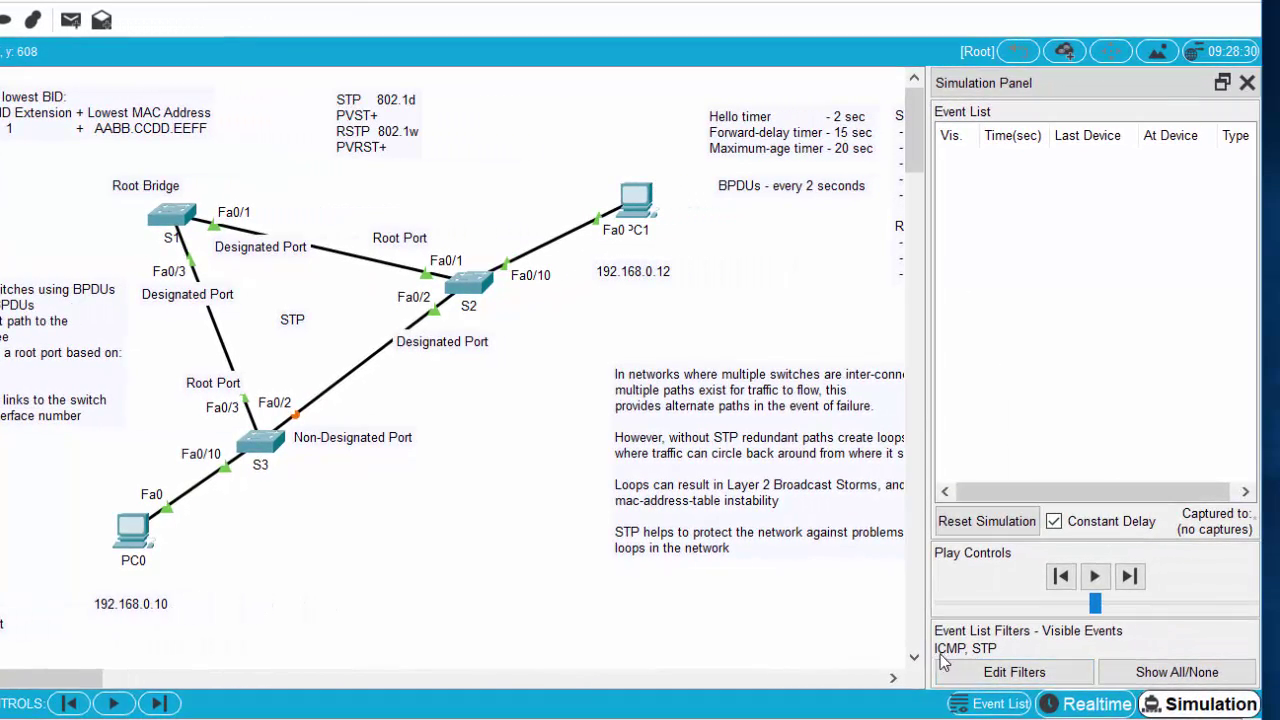
click(1016, 673)
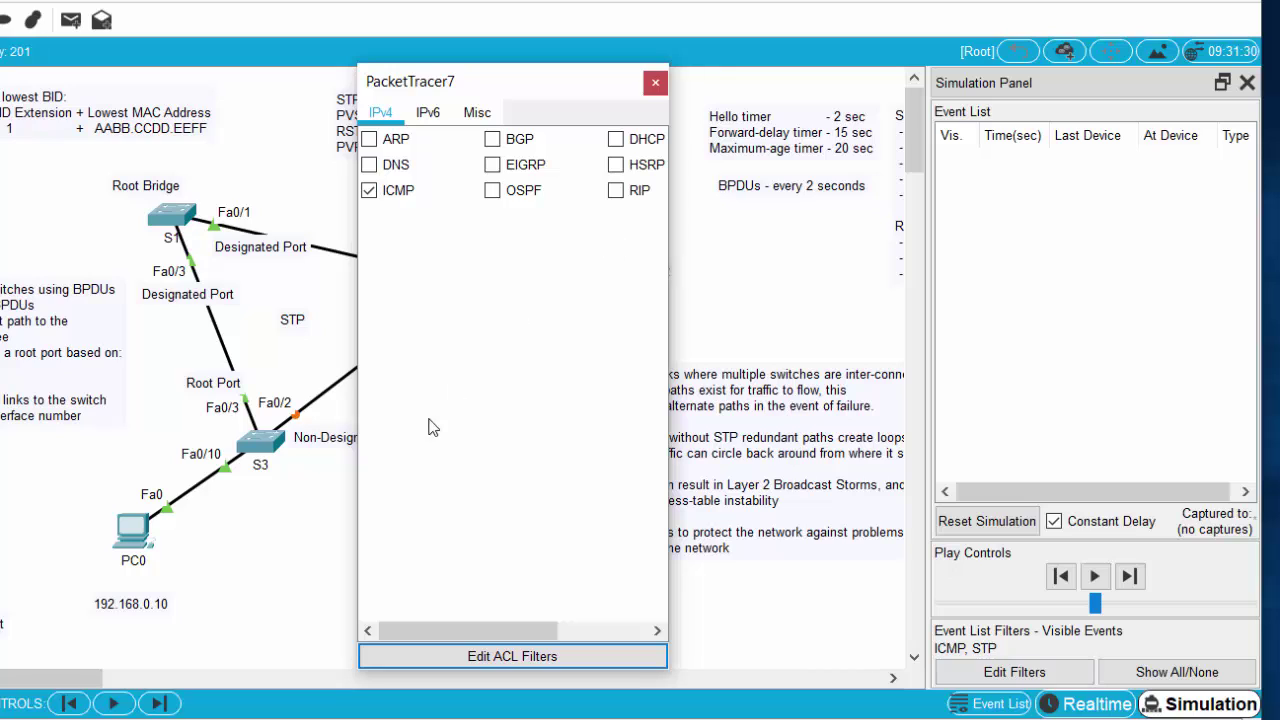
click(474, 113)
click(492, 396)
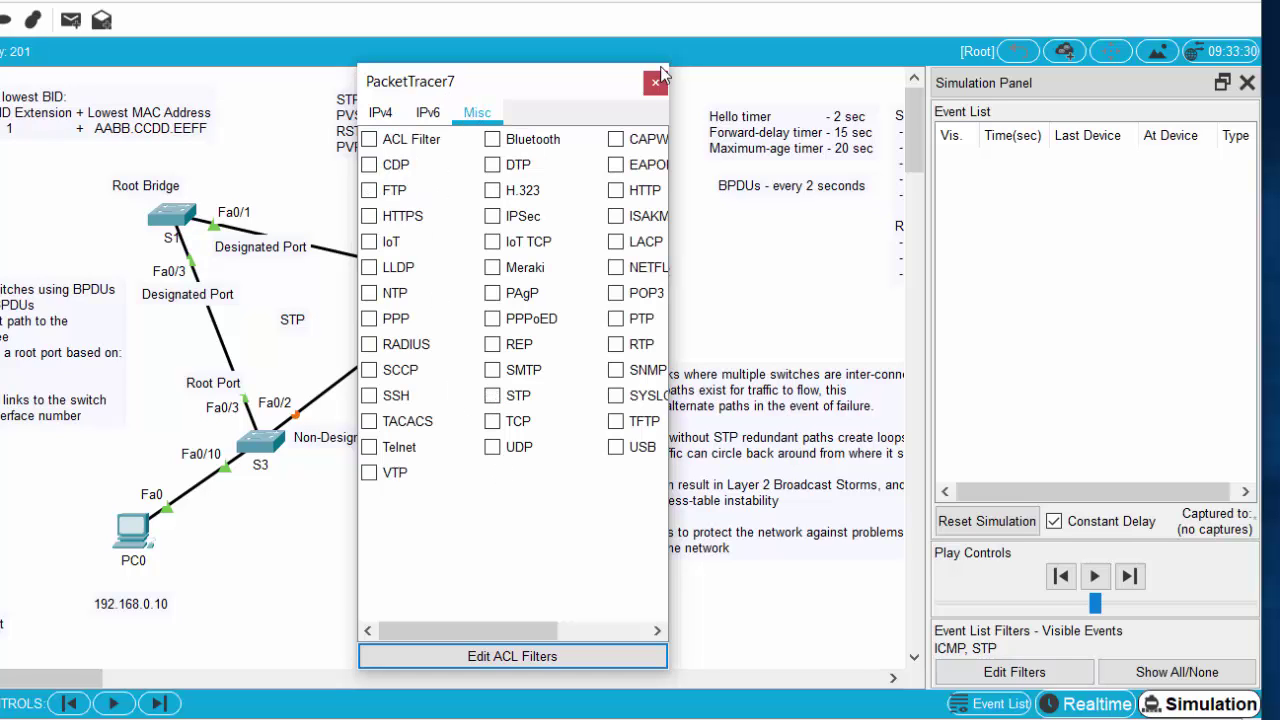
click(655, 82)
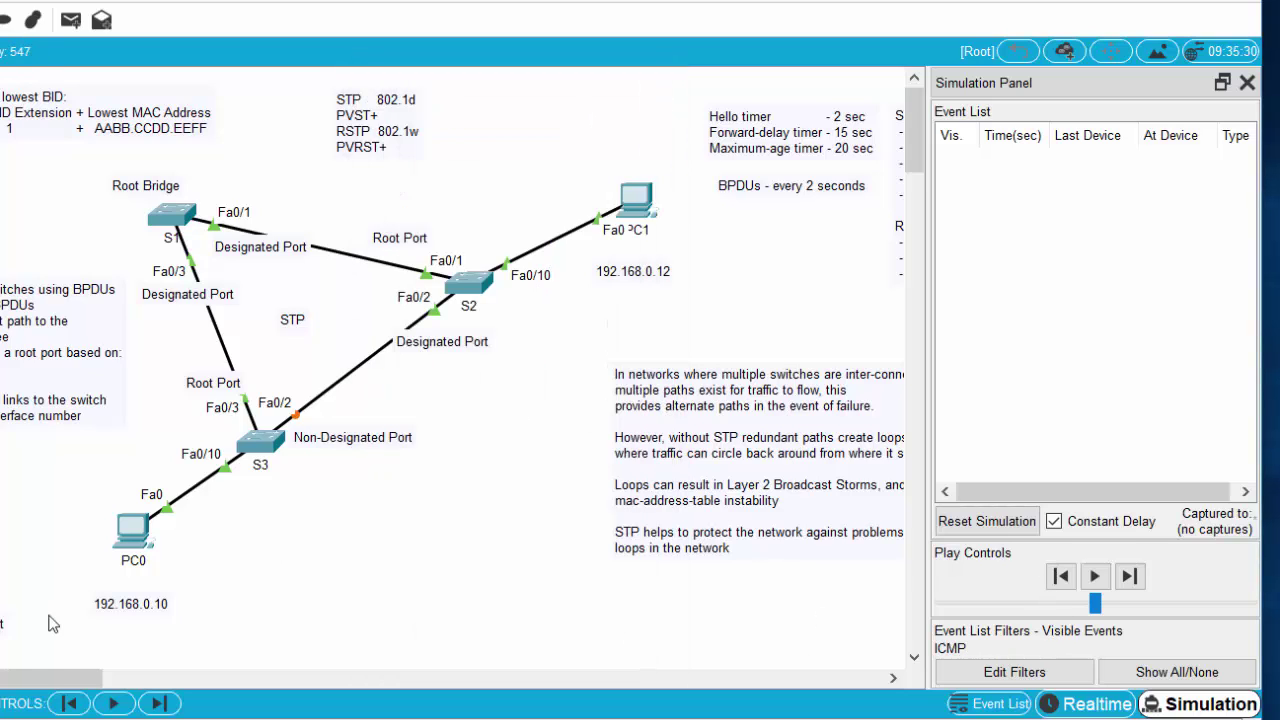
Step: Add a simple PDU with PC0 as its source and PC1 as its destination
click(70, 20)
click(132, 528)
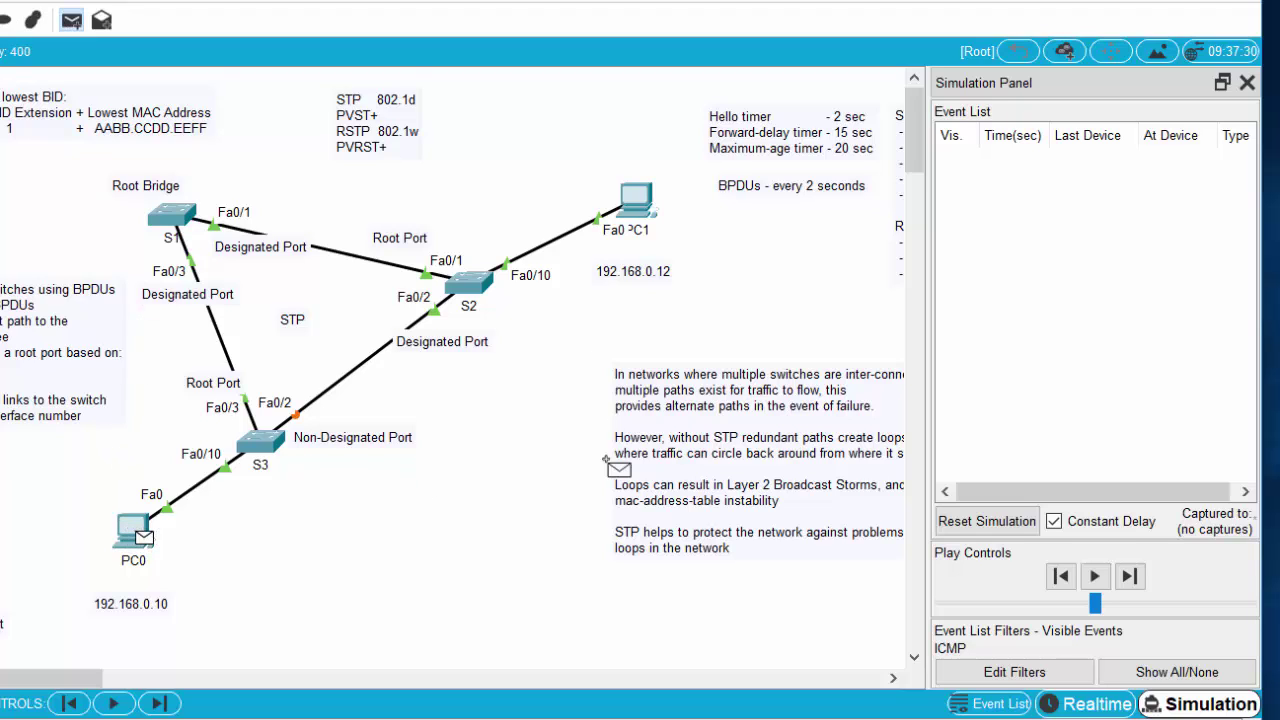
click(636, 200)
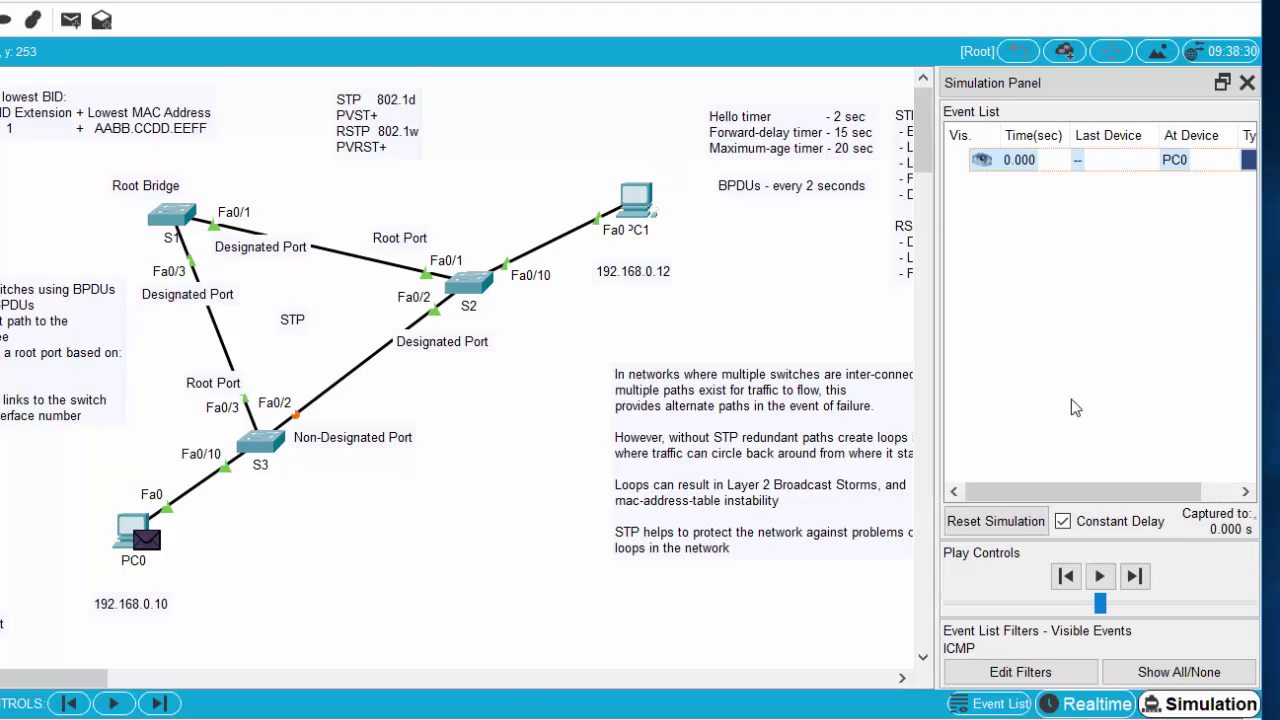
Step: Advance the simulation event by event to carry the ICMP packet from PC0 through S3, S1 and S2 to PC1
click(1134, 576)
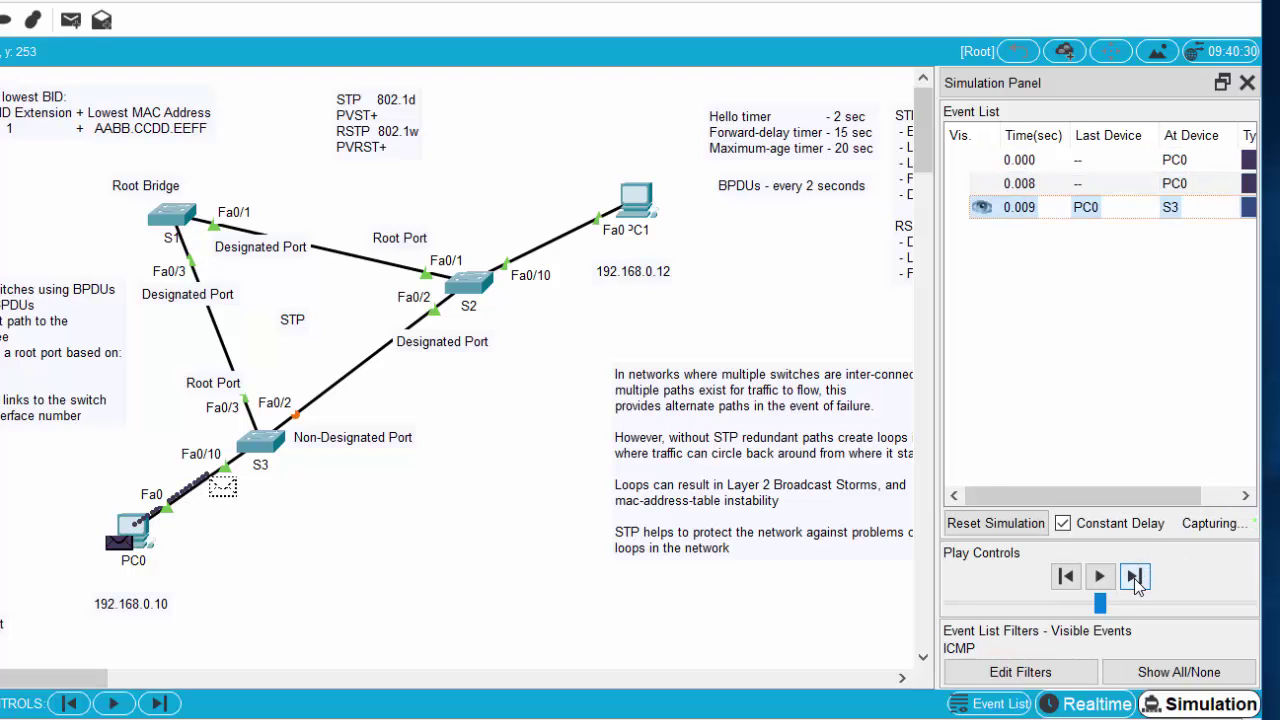
click(1134, 577)
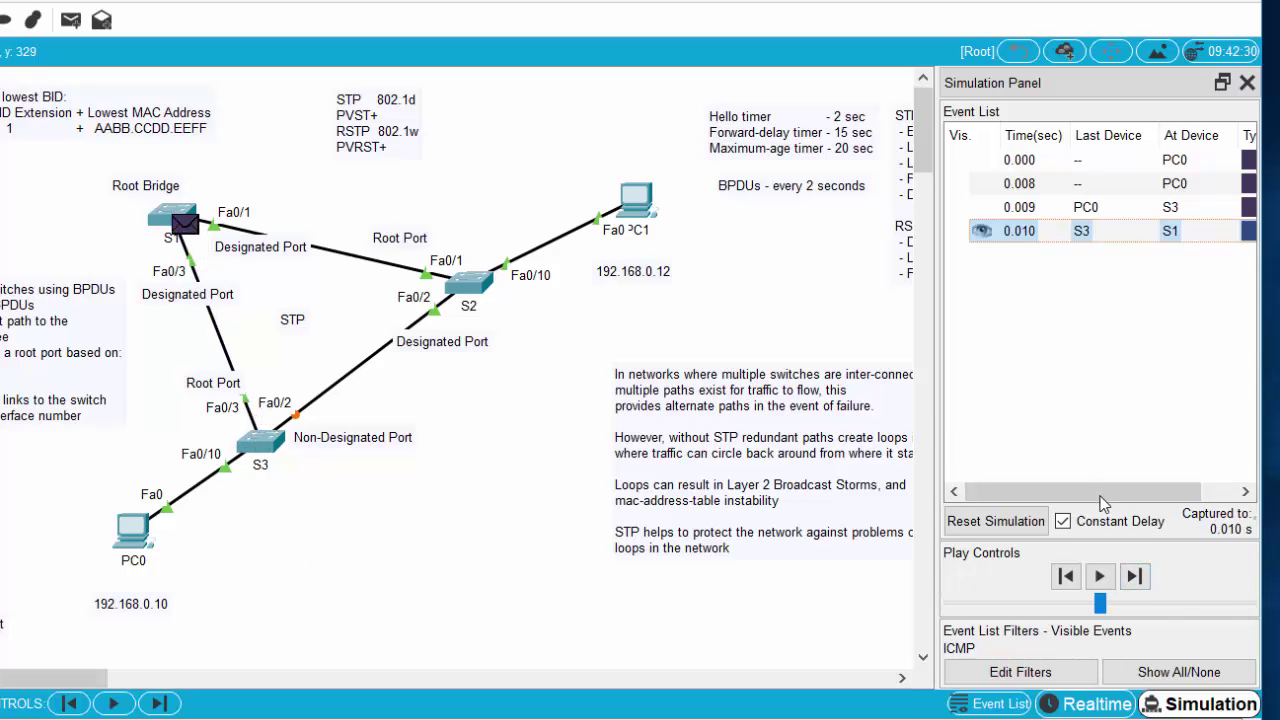
click(1136, 577)
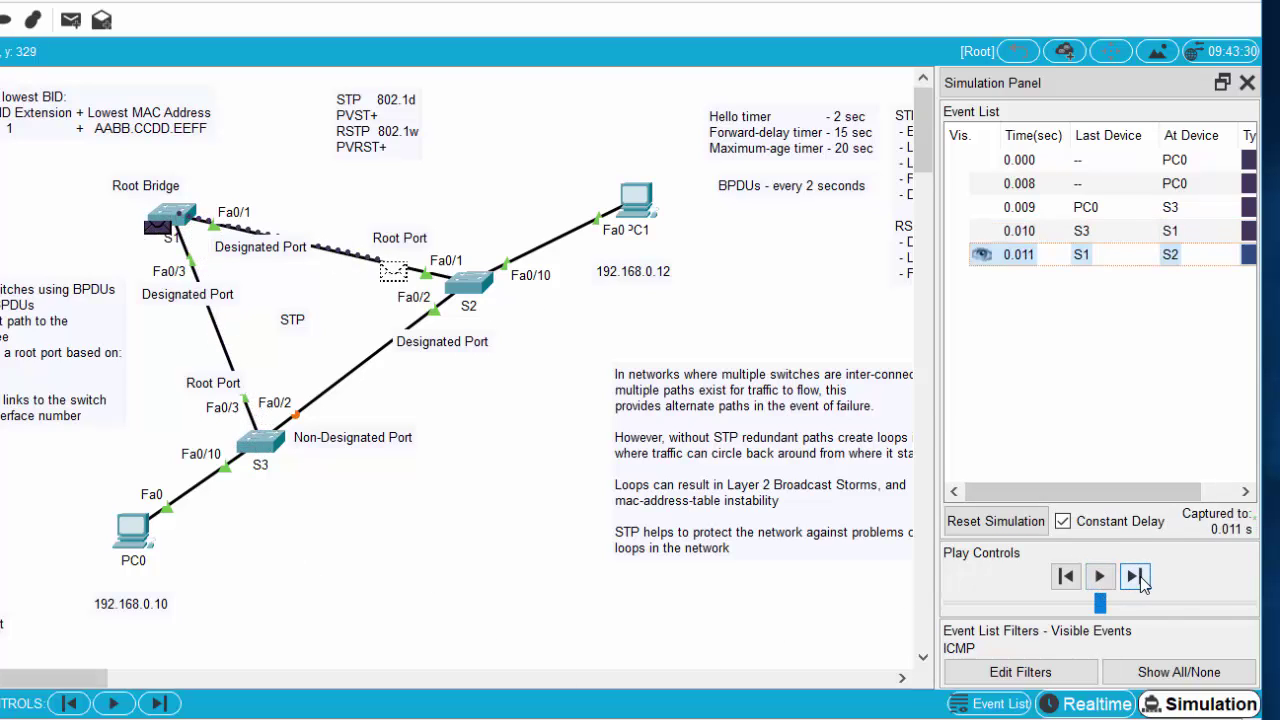
click(1136, 577)
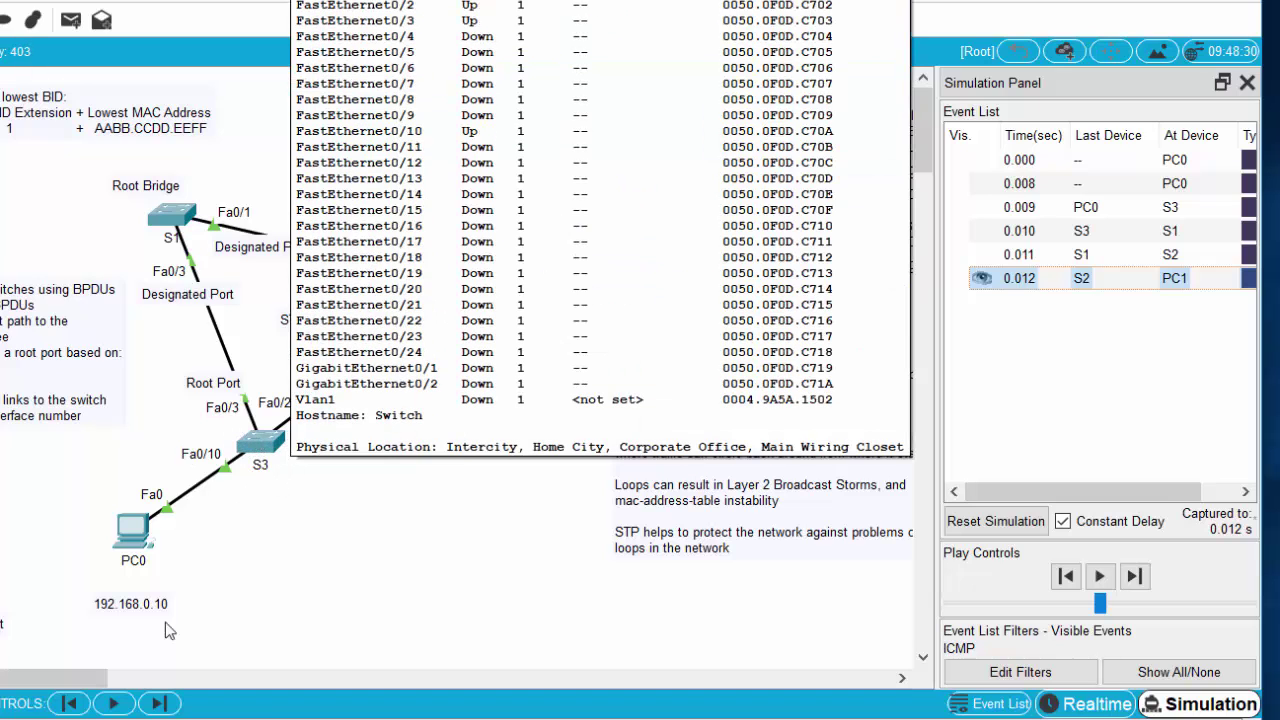
Step: Advance the simulation event by event to carry PC1's reply back through S2, S1 and S3 to PC0
mouse_move(133, 575)
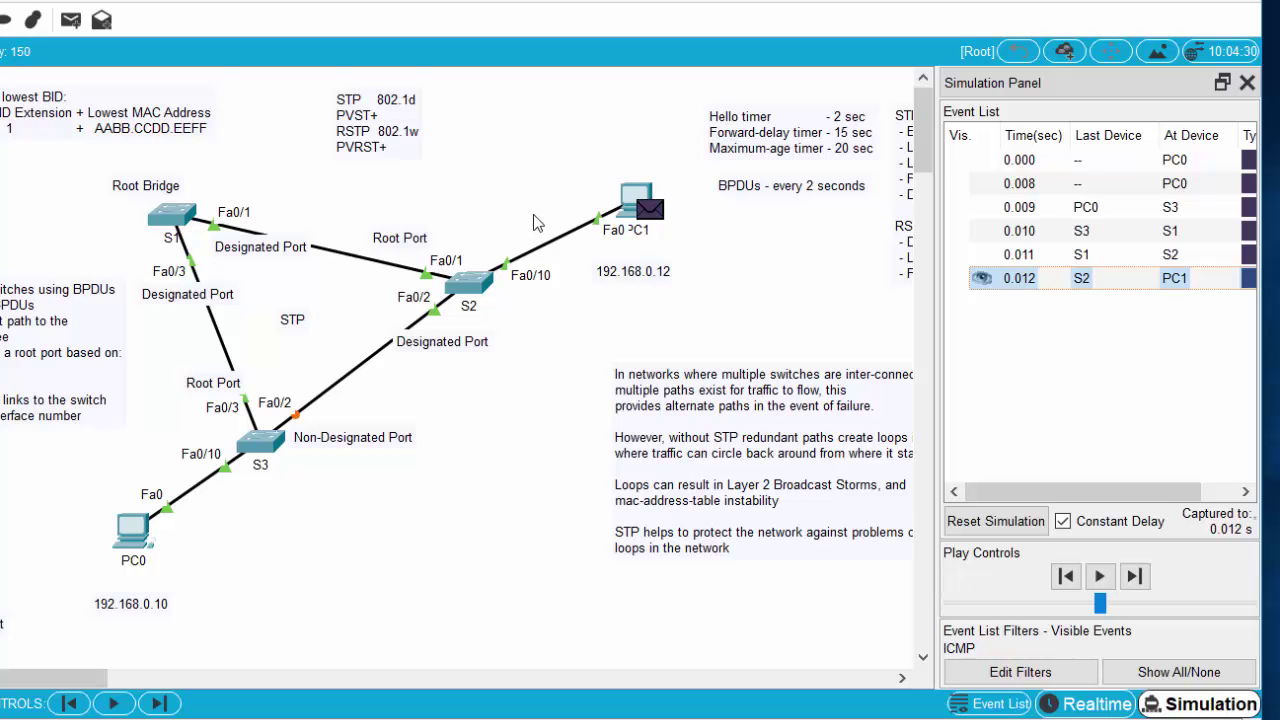
mouse_move(260, 468)
click(1134, 576)
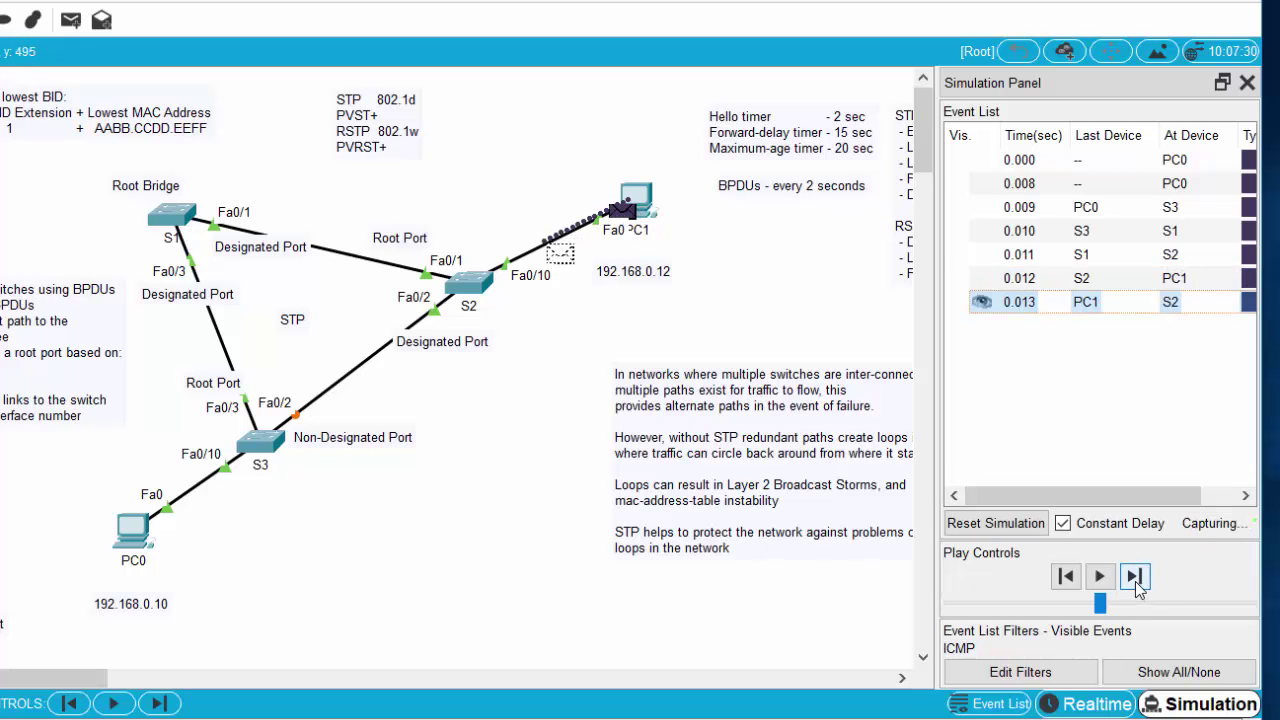
click(1134, 576)
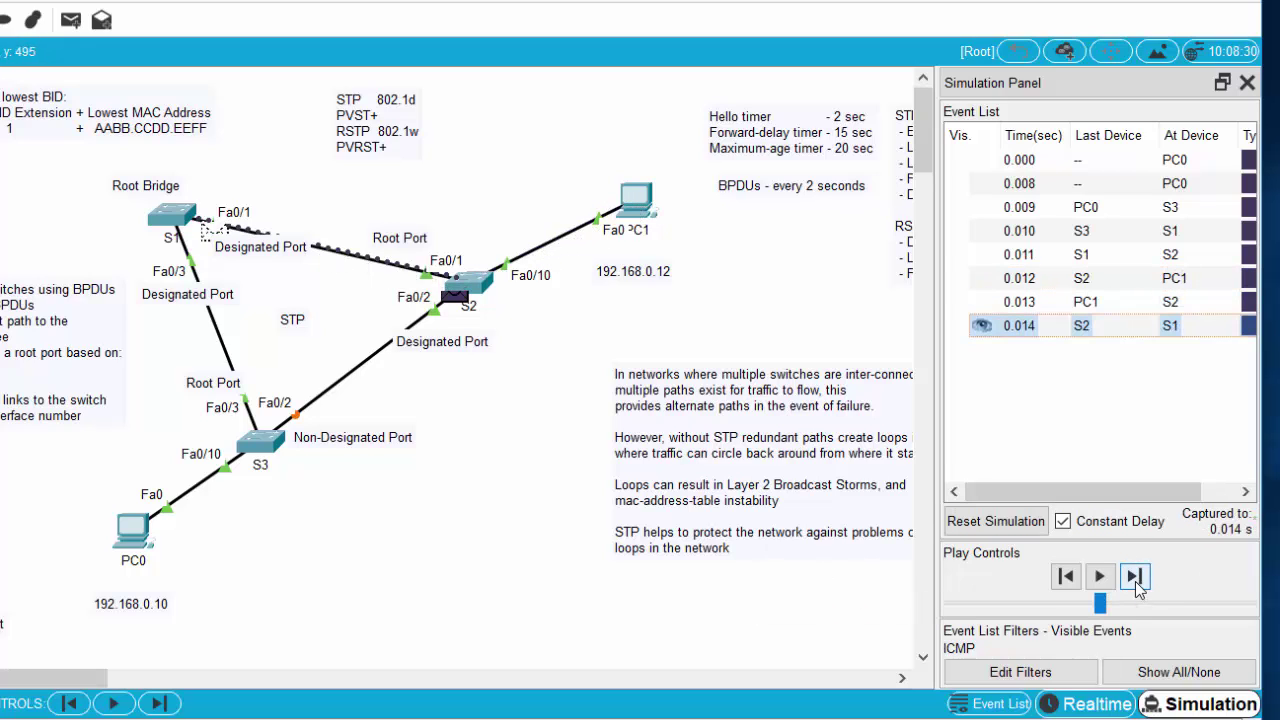
click(1134, 576)
click(1134, 576)
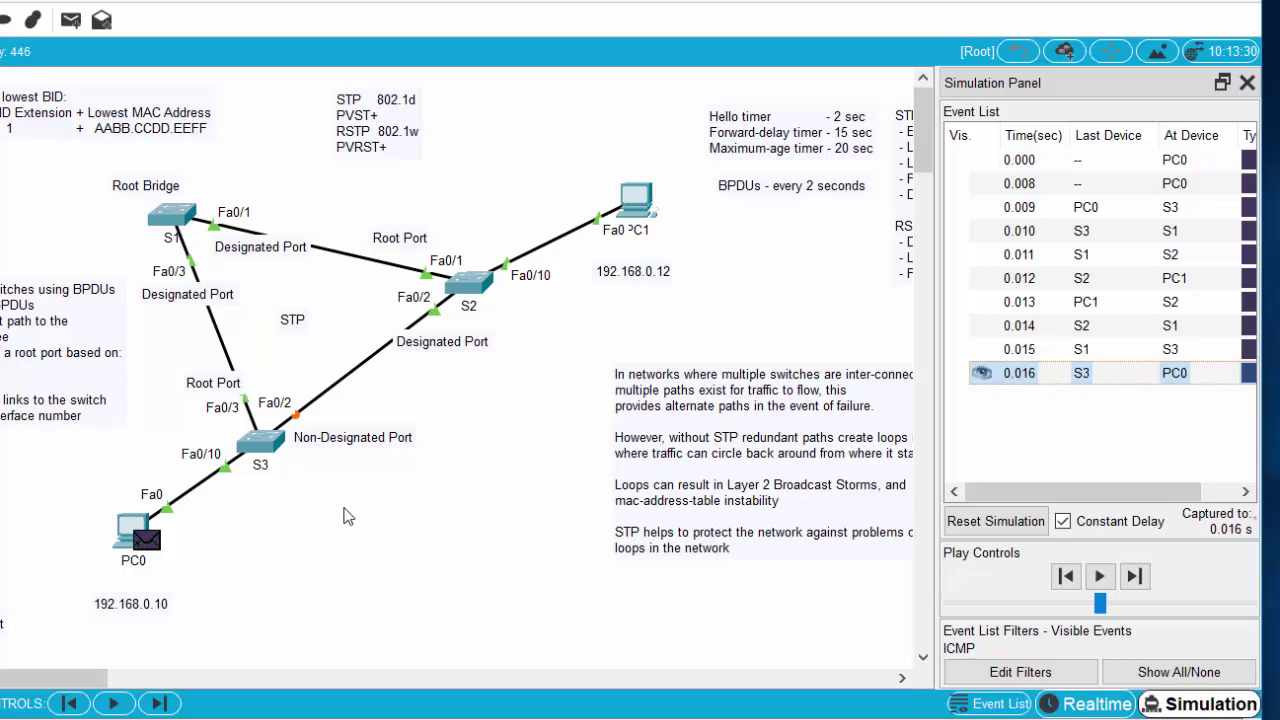
Step: Return to Realtime mode and enter global configuration mode on switch S3's command line using en and conf t
click(1095, 703)
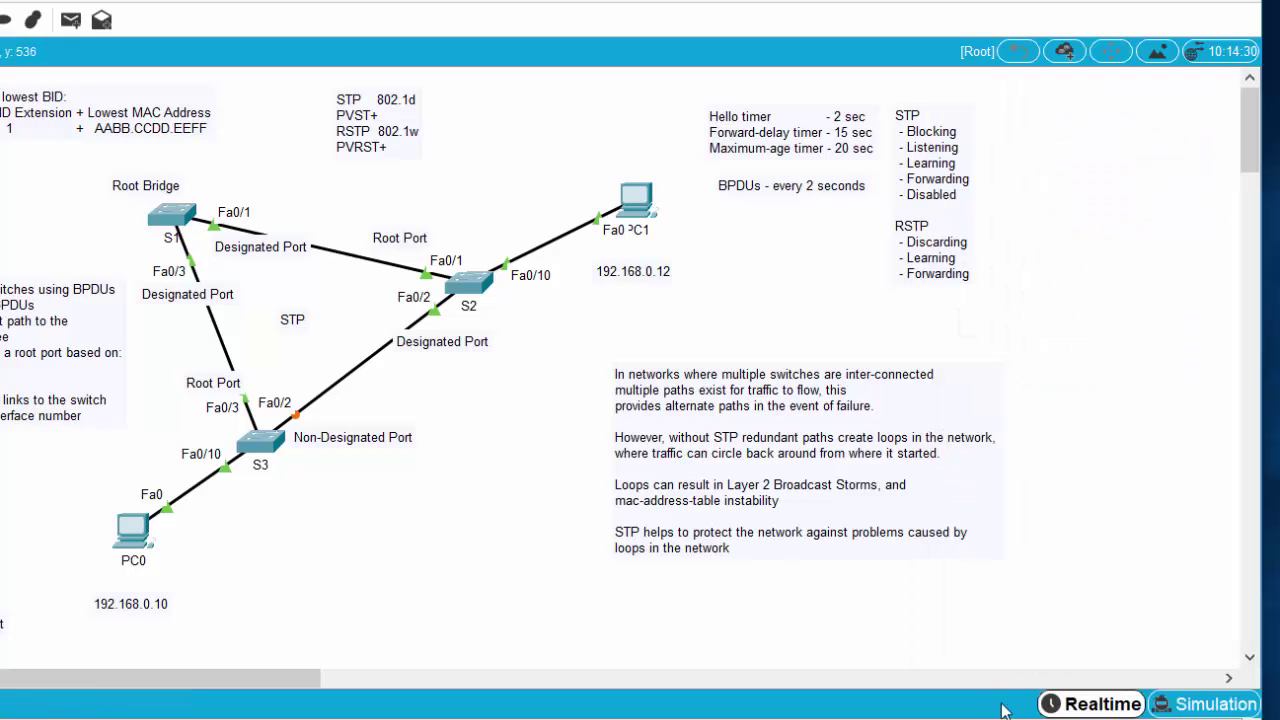
click(259, 443)
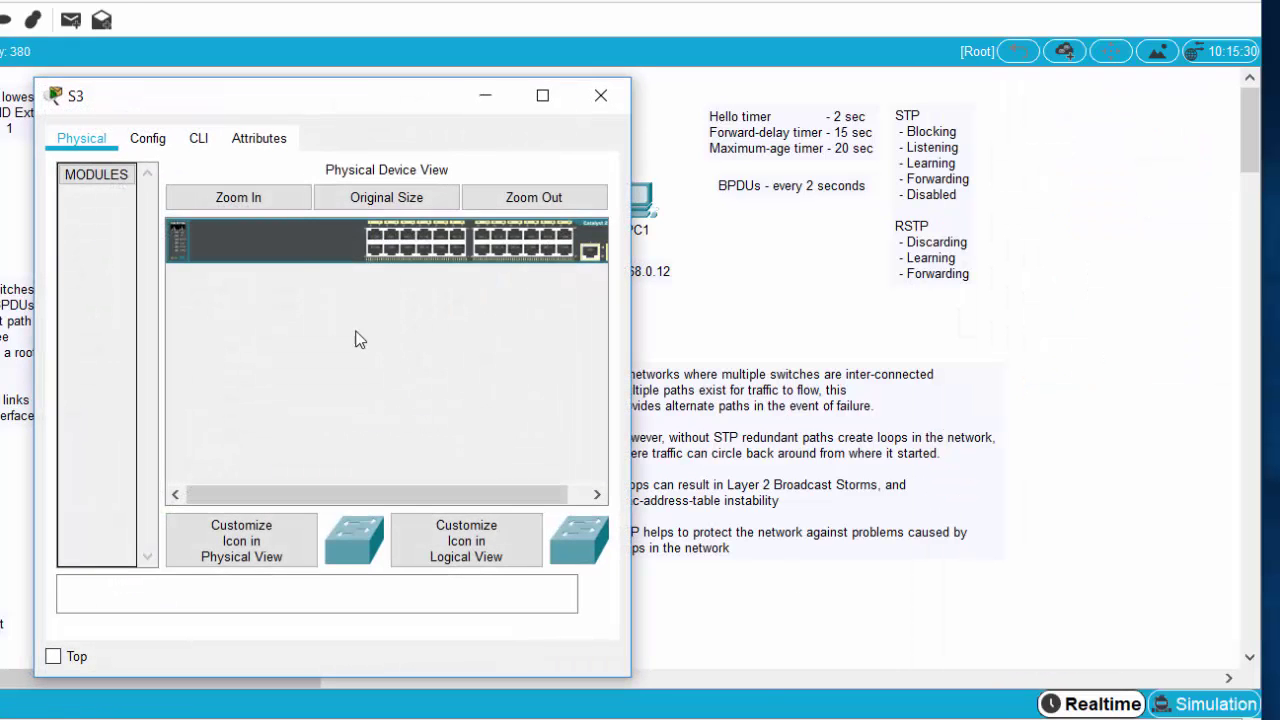
click(198, 139)
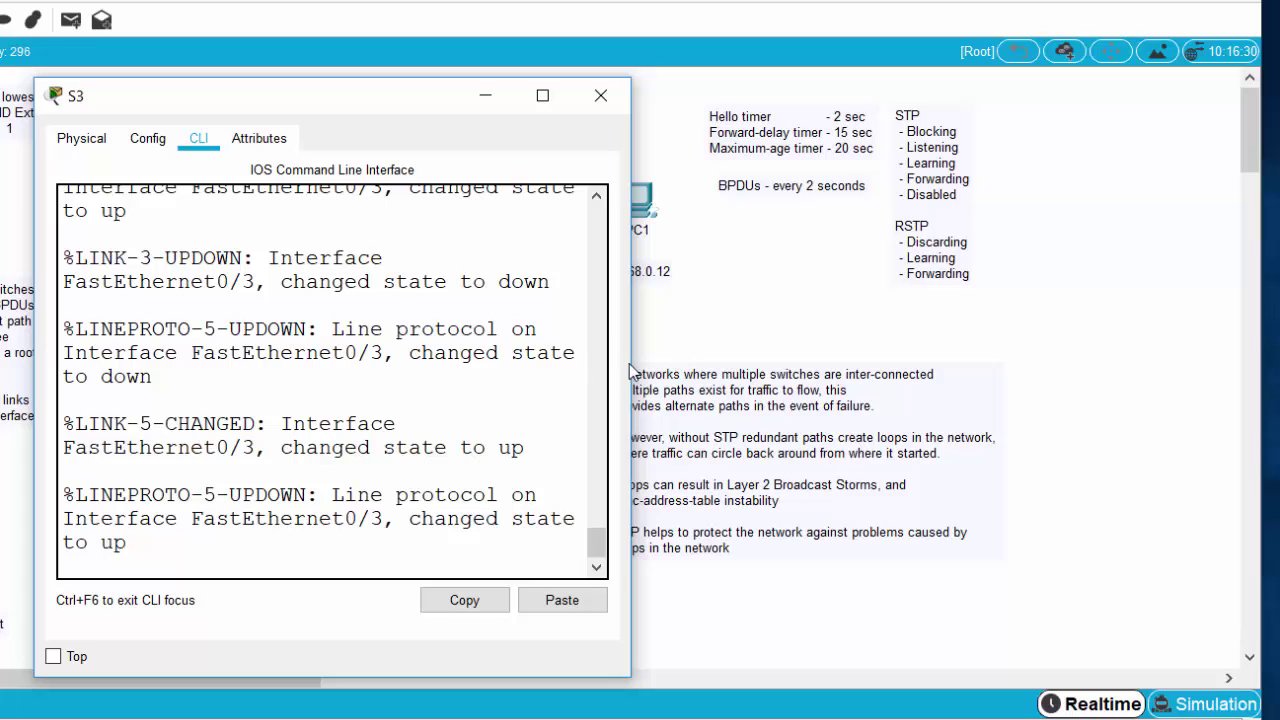
drag(631, 365, 987, 402)
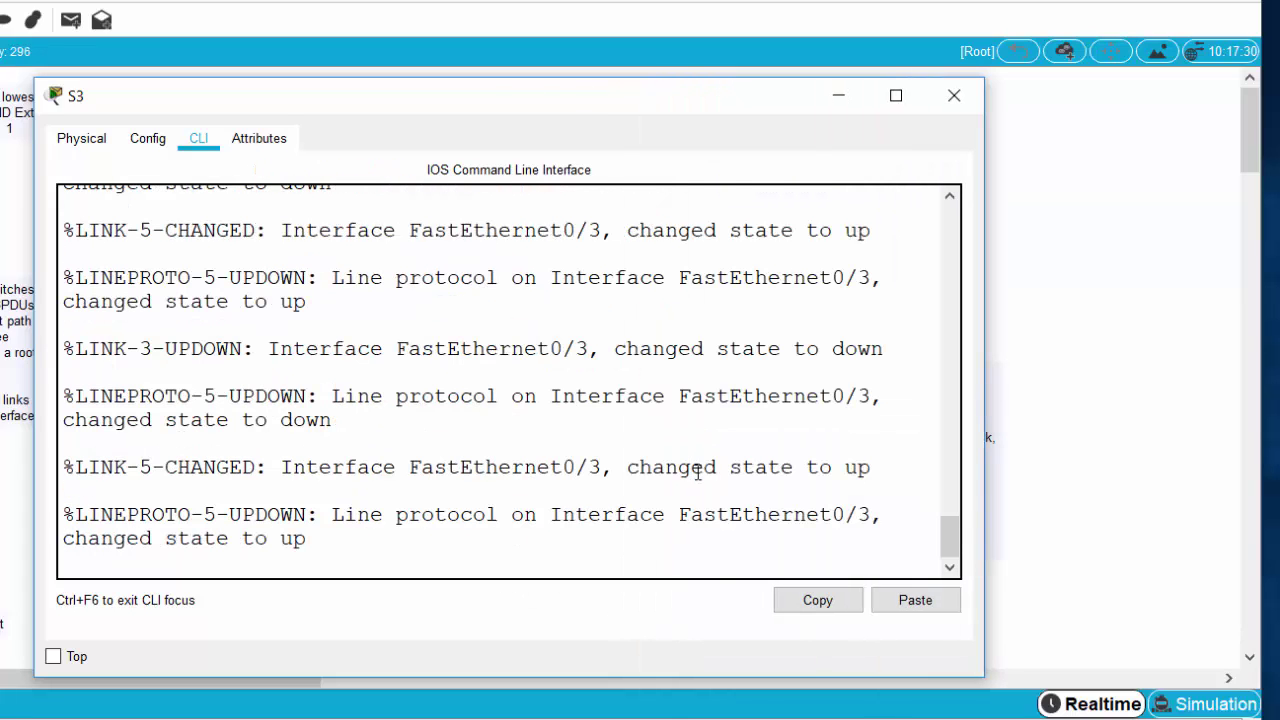
key(Return)
text(en)
key(Return)
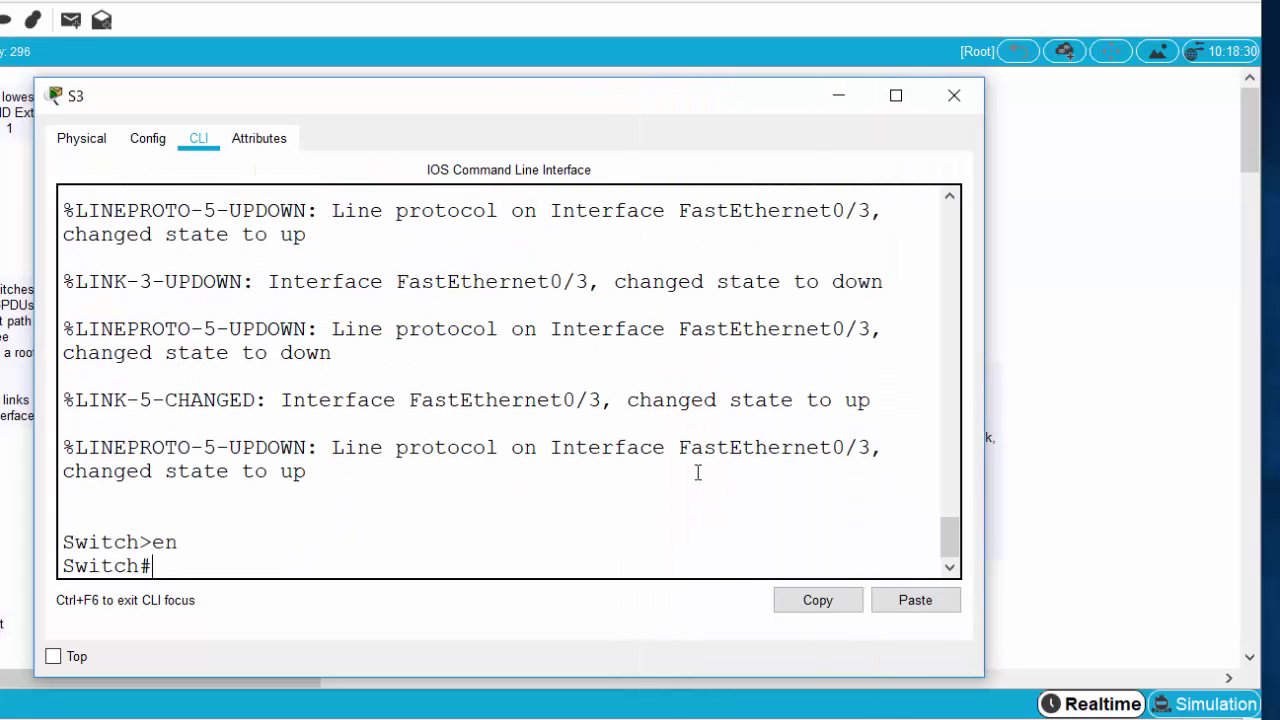
text(conf t)
key(Return)
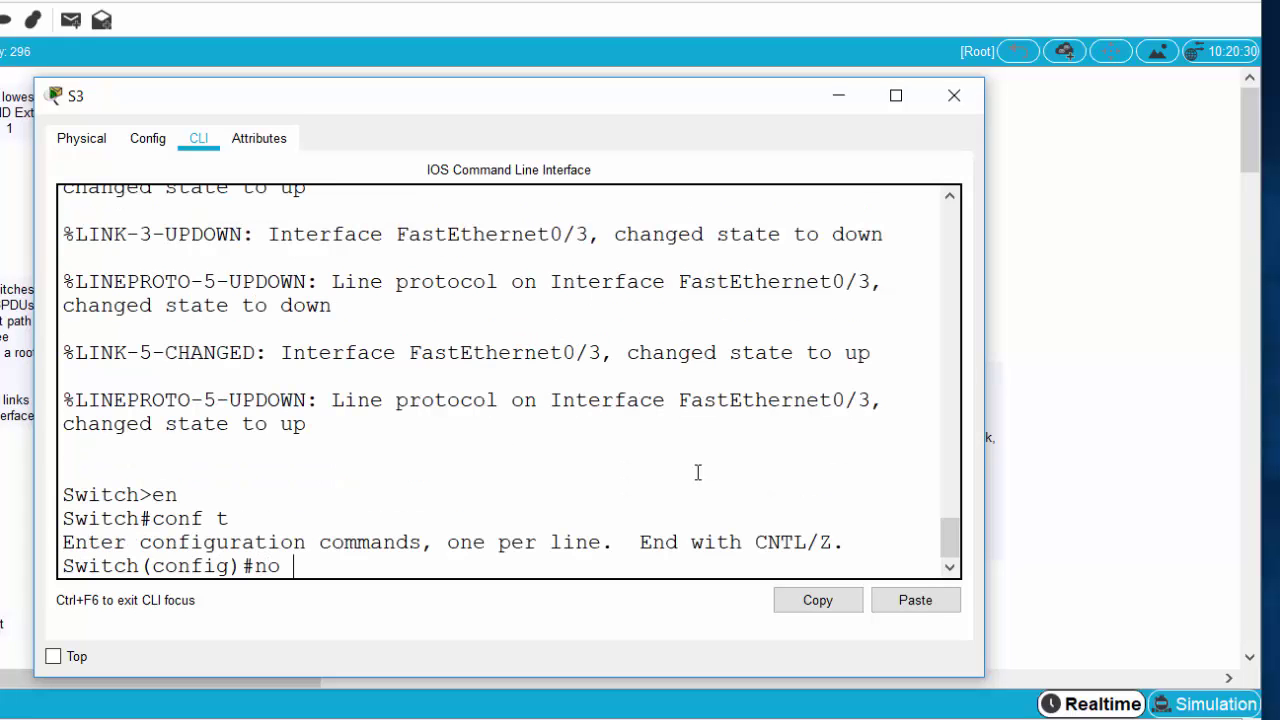
Step: Disable spanning tree for VLAN 1 on S3 with the command no spanning-tree vlan 1
text(no span)
key(Tab)
text(vlan)
key(Return)
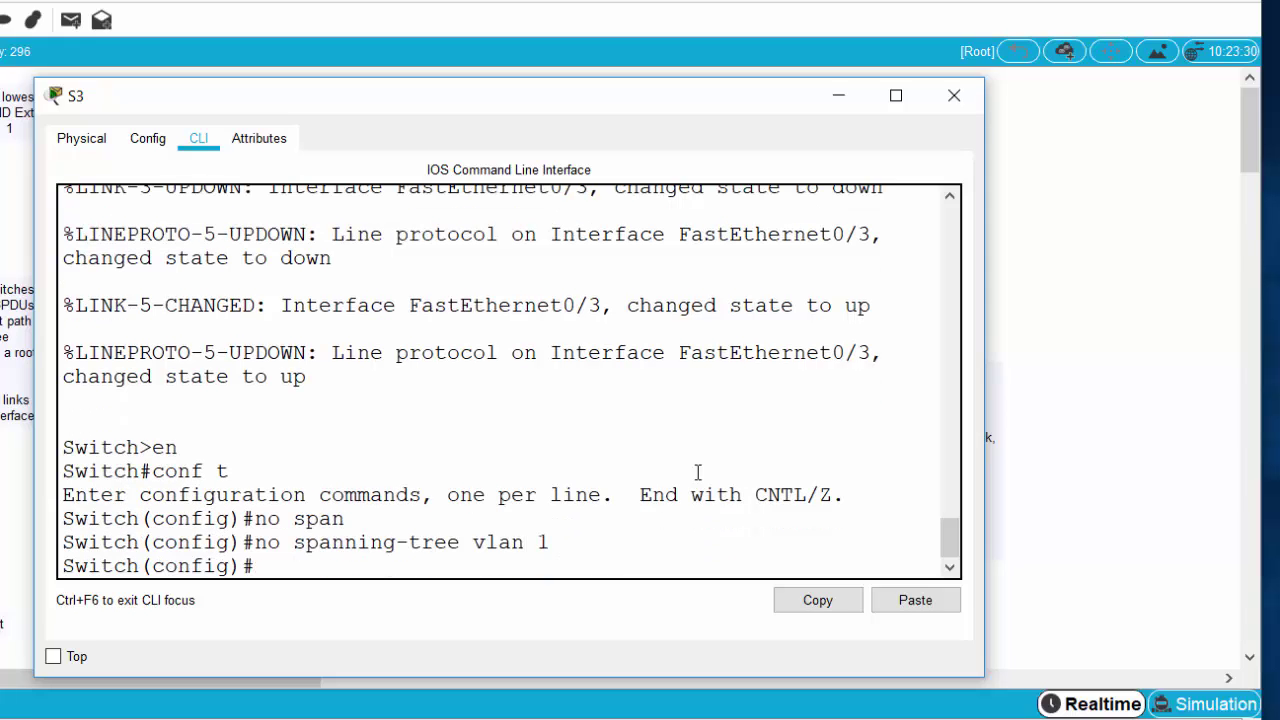
Step: Copy the no spanning-tree vlan 1 command from S3's command line and close the S3 window
drag(553, 543, 299, 541)
click(826, 598)
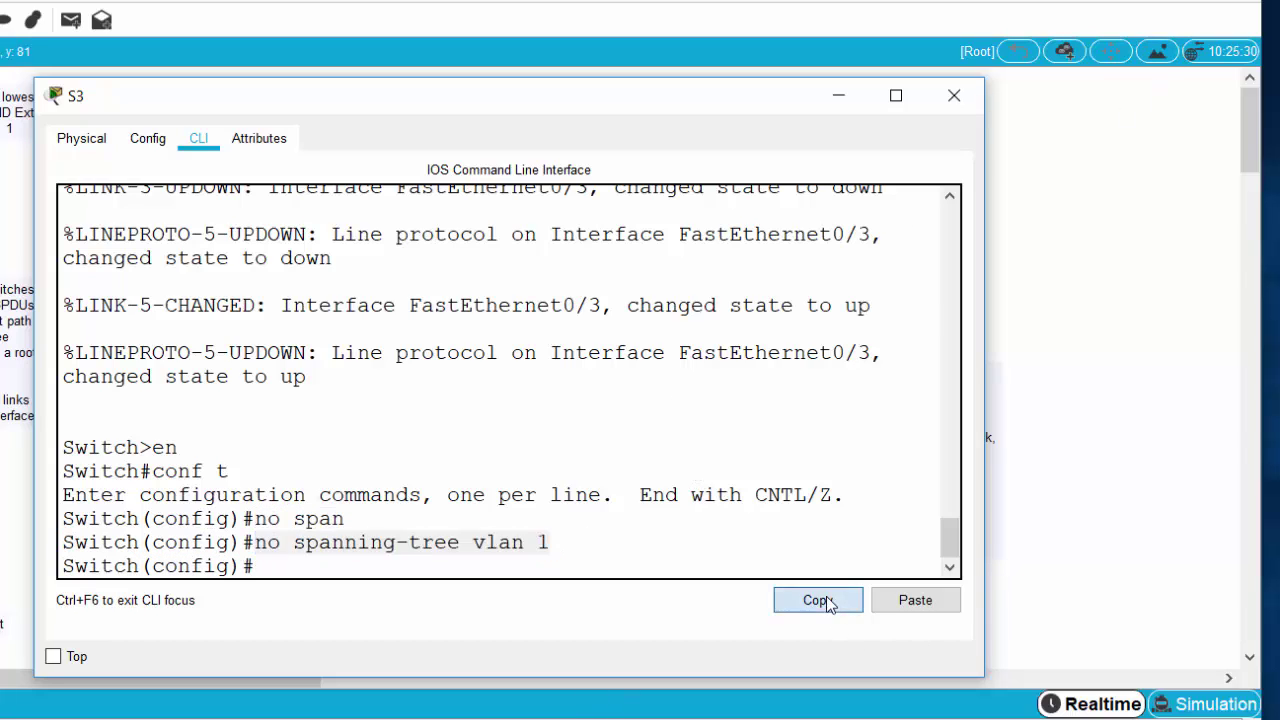
click(954, 95)
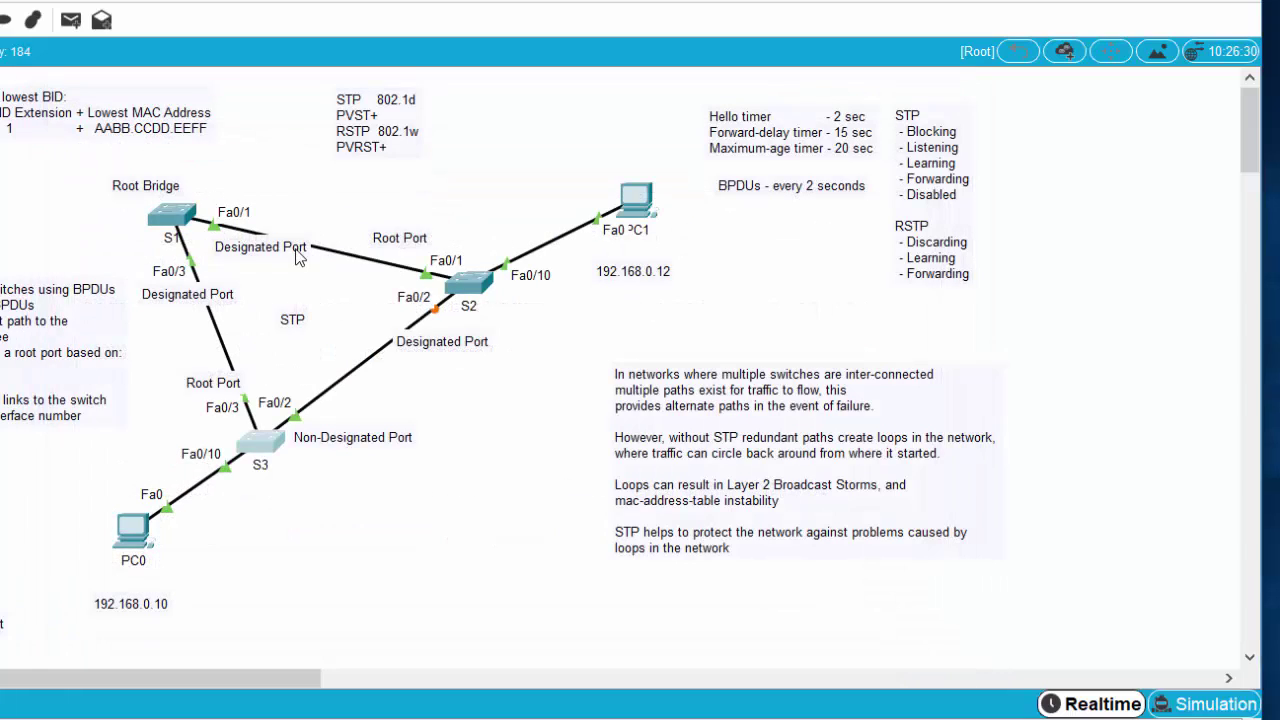
Step: Enter global configuration mode on switch S1 and run the copied no spanning-tree vlan 1 command there
click(174, 216)
click(199, 140)
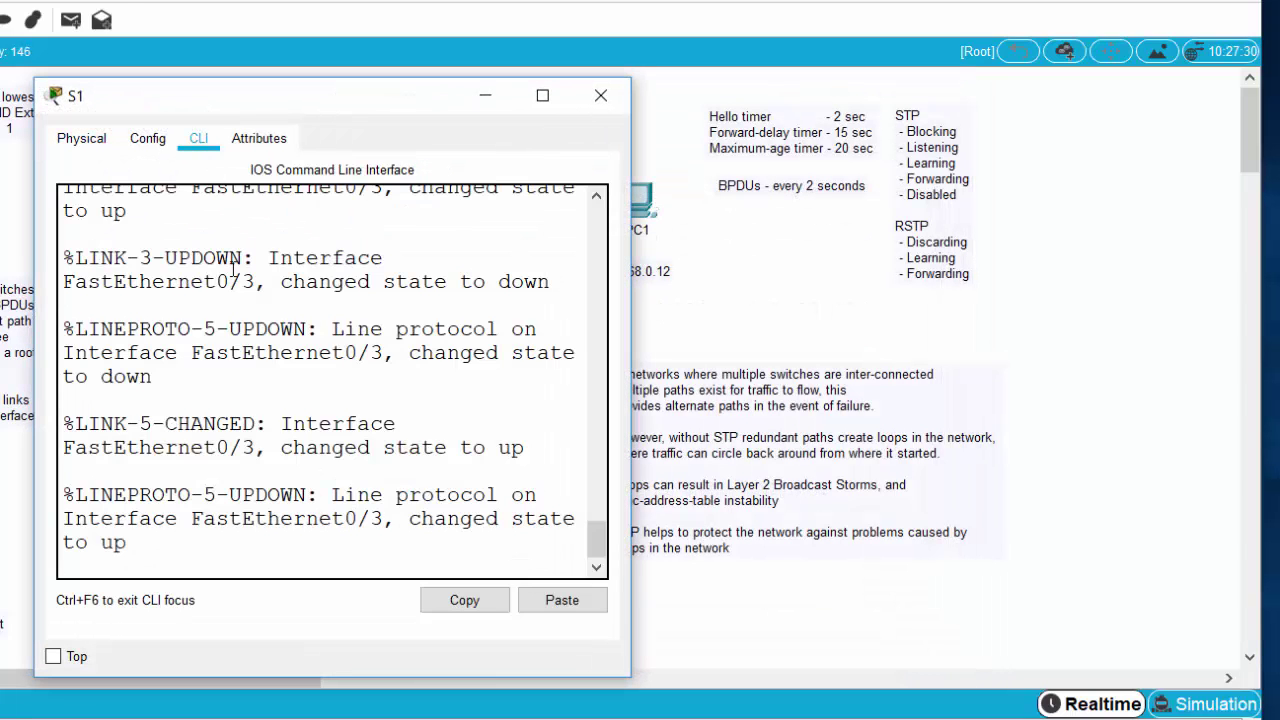
key(Return)
text(en)
key(Return)
text(conf t)
key(Return)
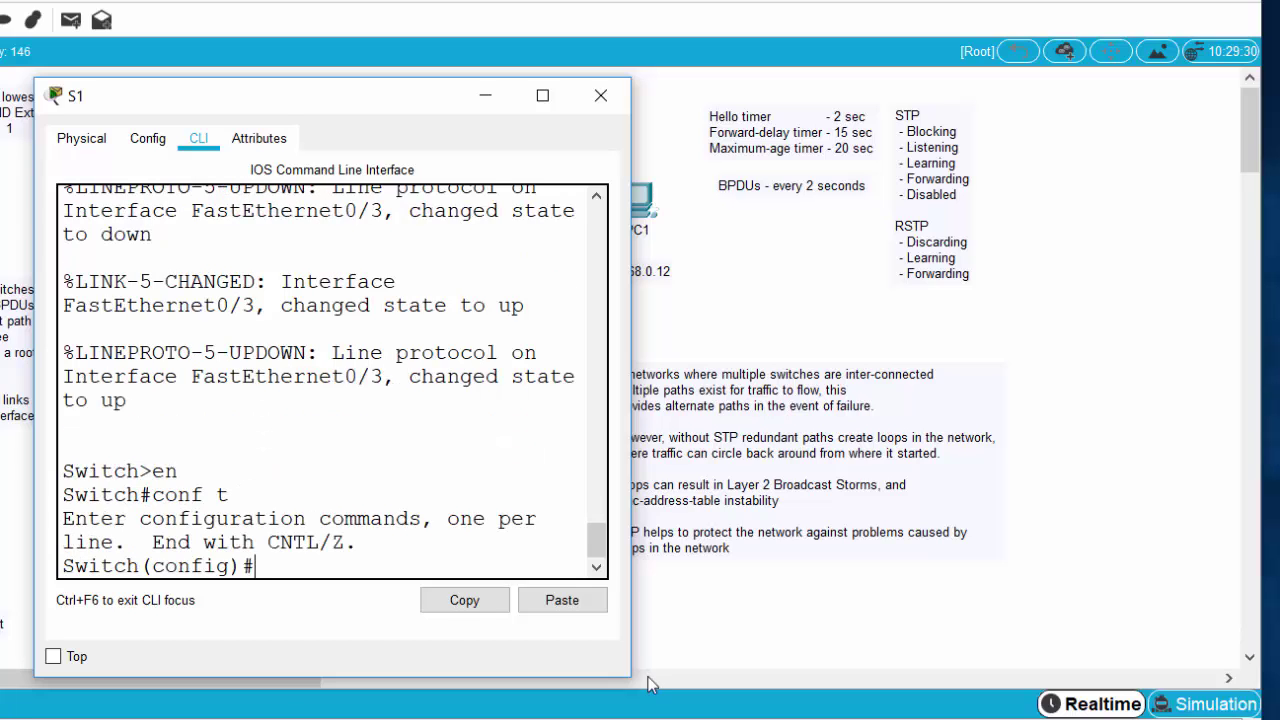
click(549, 598)
key(Return)
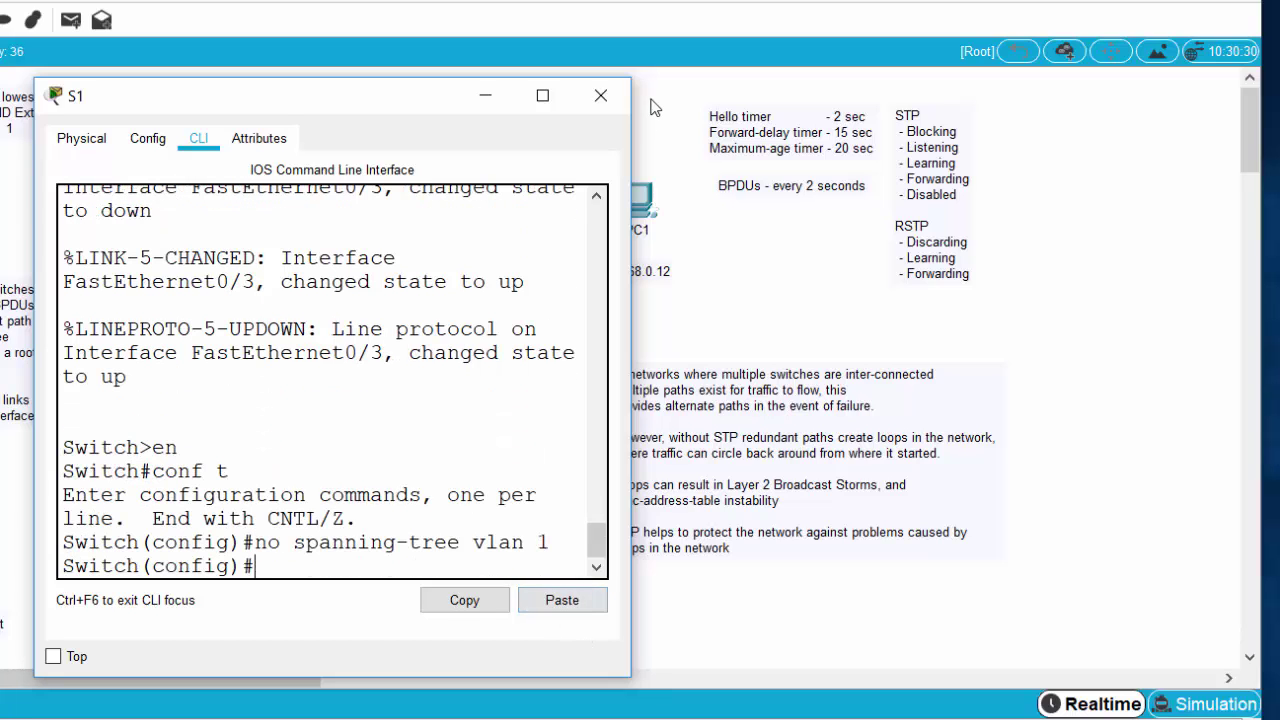
click(615, 99)
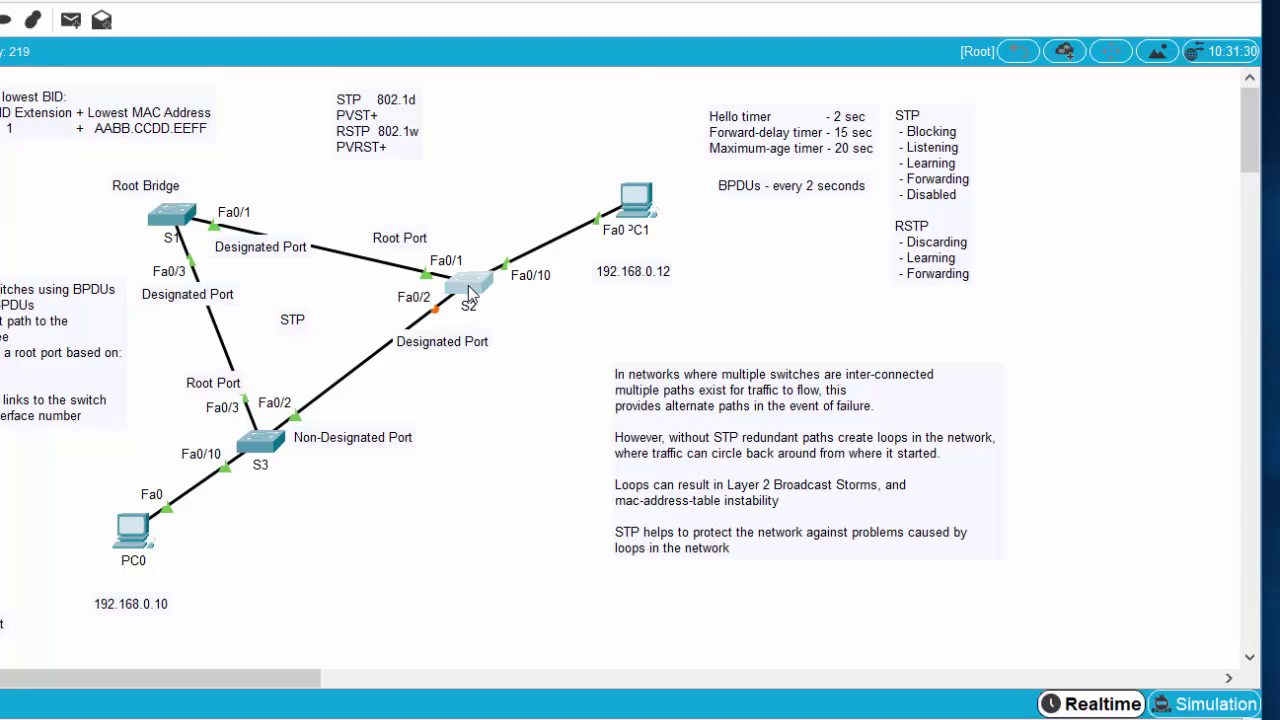
Step: Enter global configuration mode on switch S2 and disable spanning tree with the copied no spanning-tree vlan 1 command
click(470, 290)
click(198, 138)
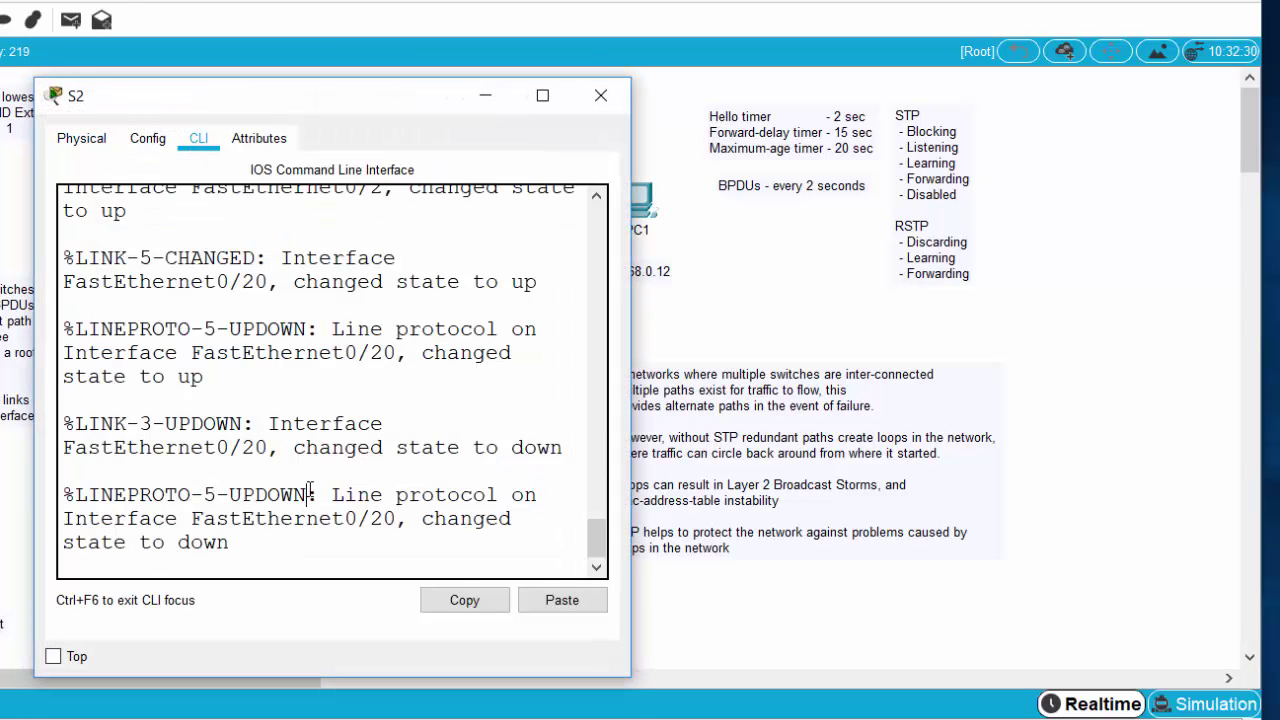
key(Return)
text(en)
key(Return)
text(conf t)
key(Return)
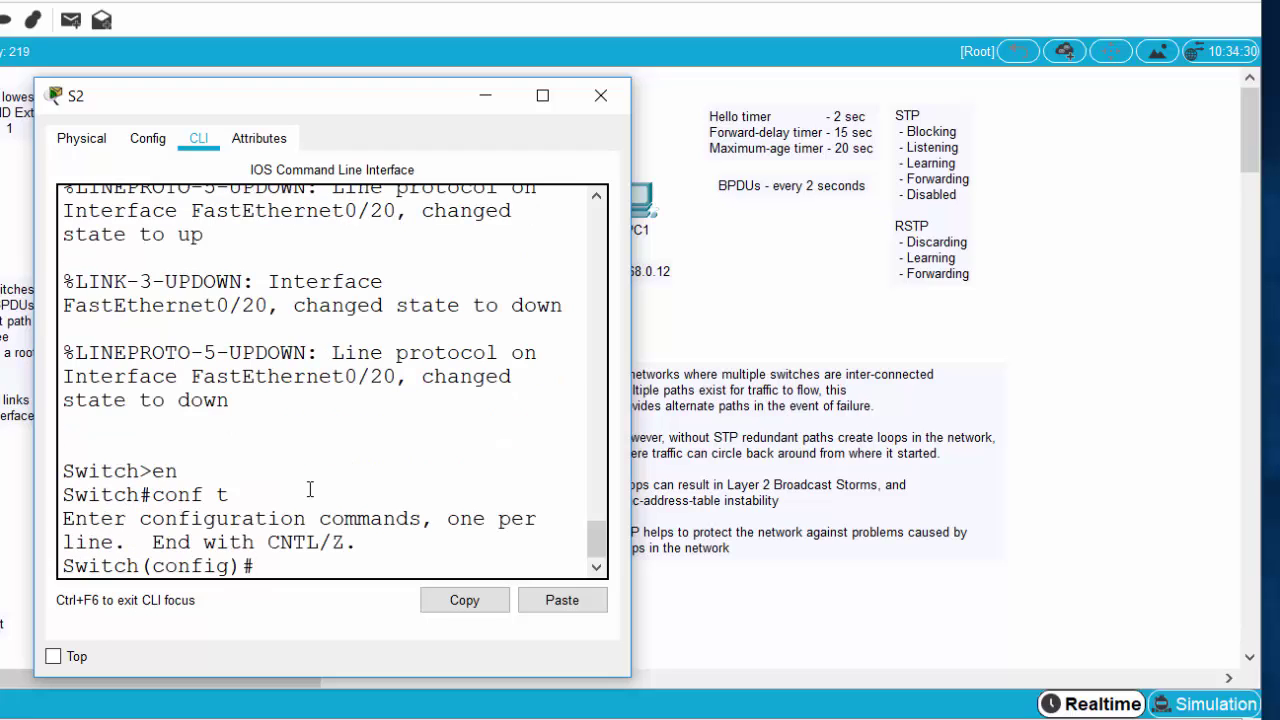
click(549, 602)
key(Return)
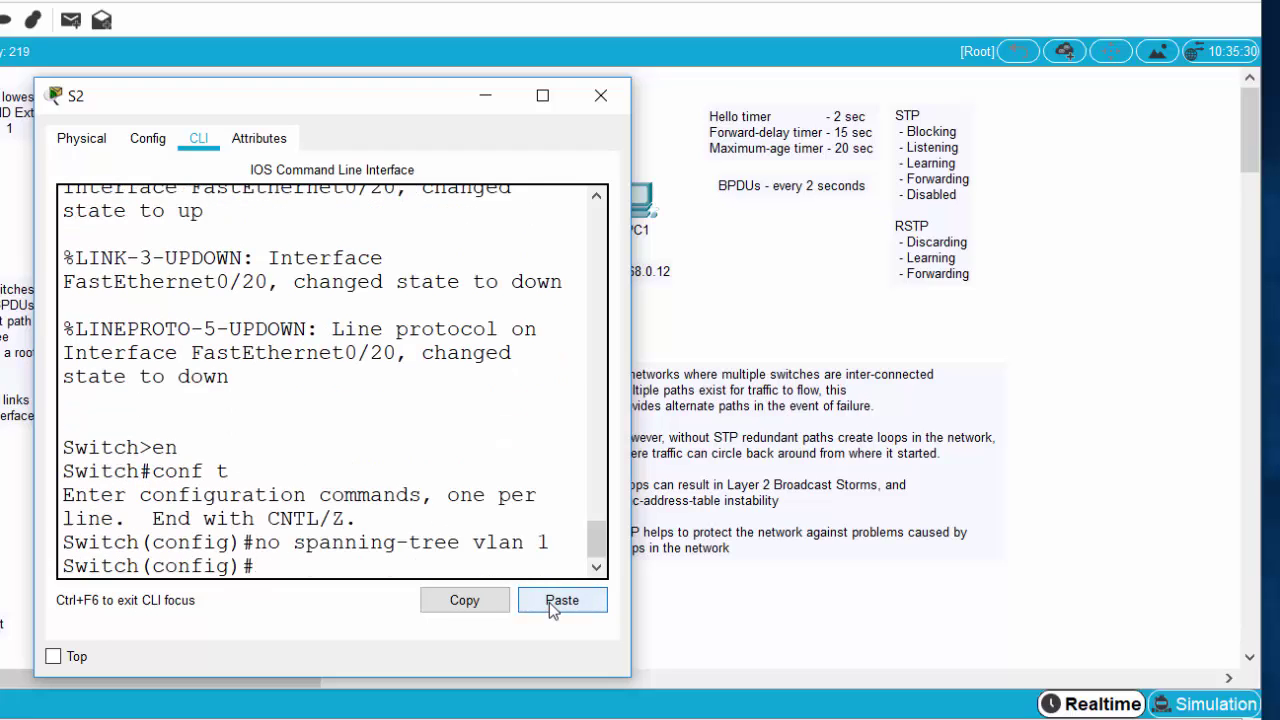
click(601, 98)
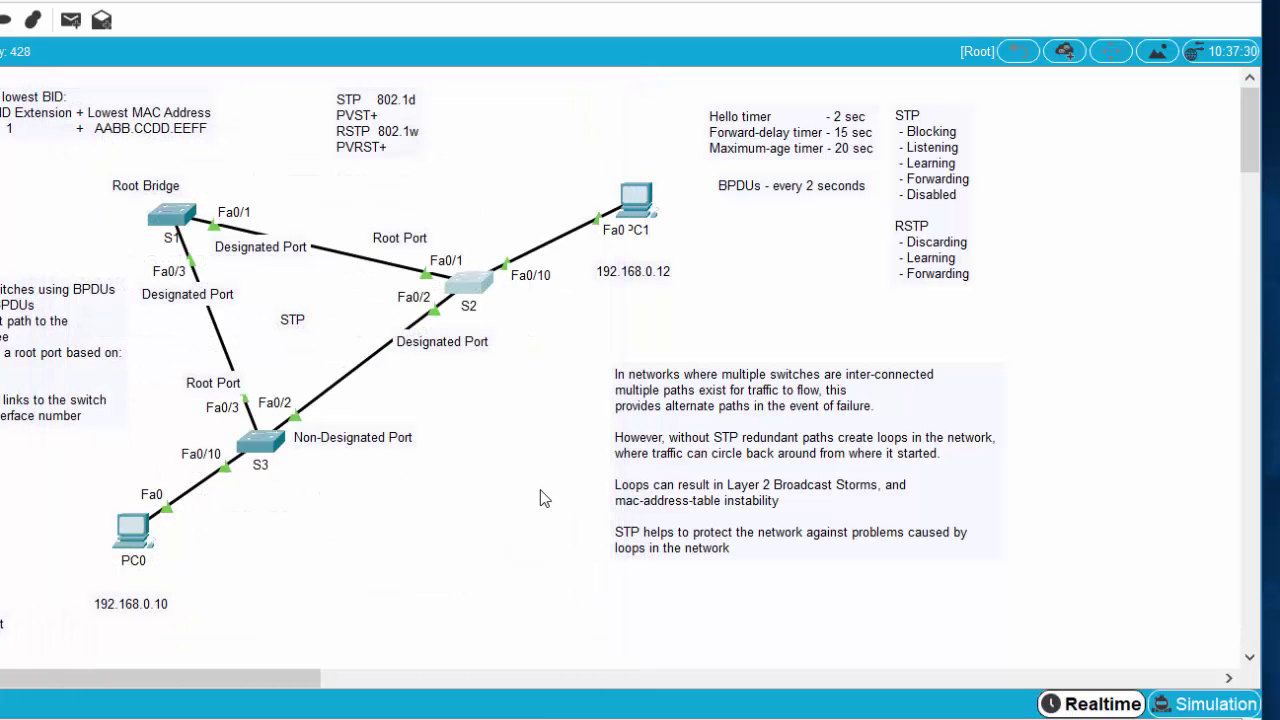
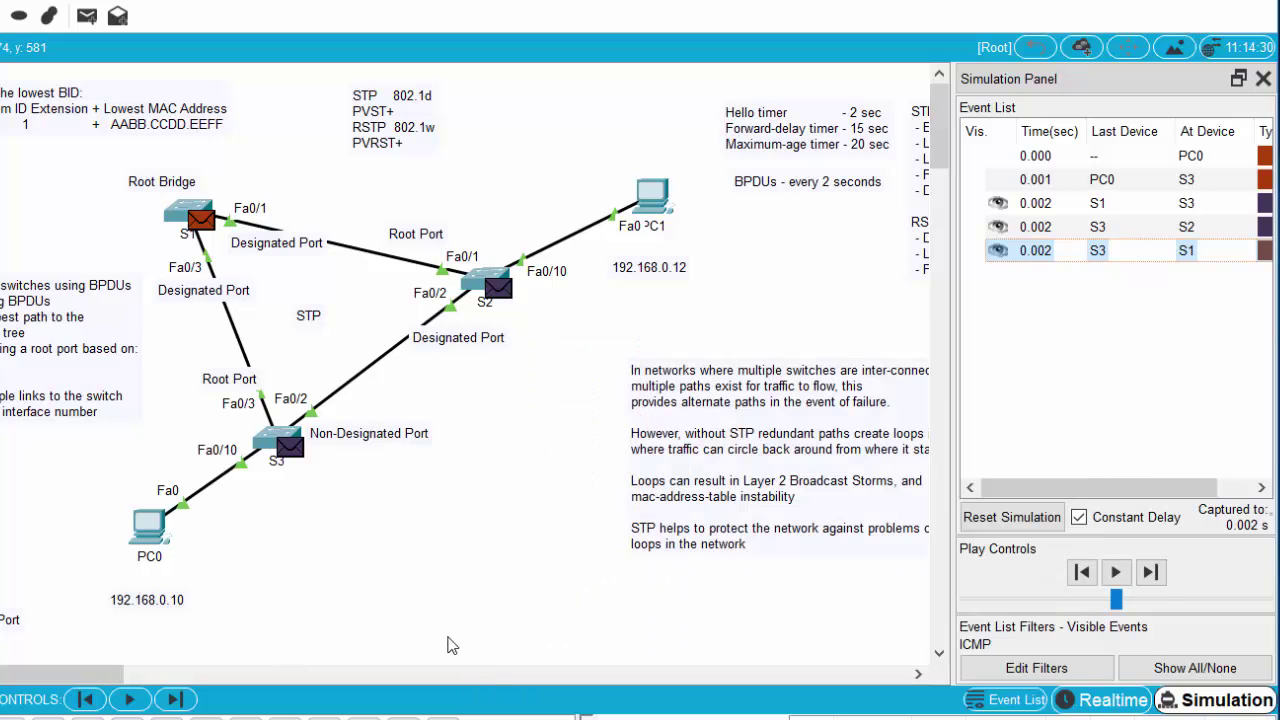
Step: Advance the ICMP simulation three events to trace the packets looping among S1, S2 and S3
click(1150, 572)
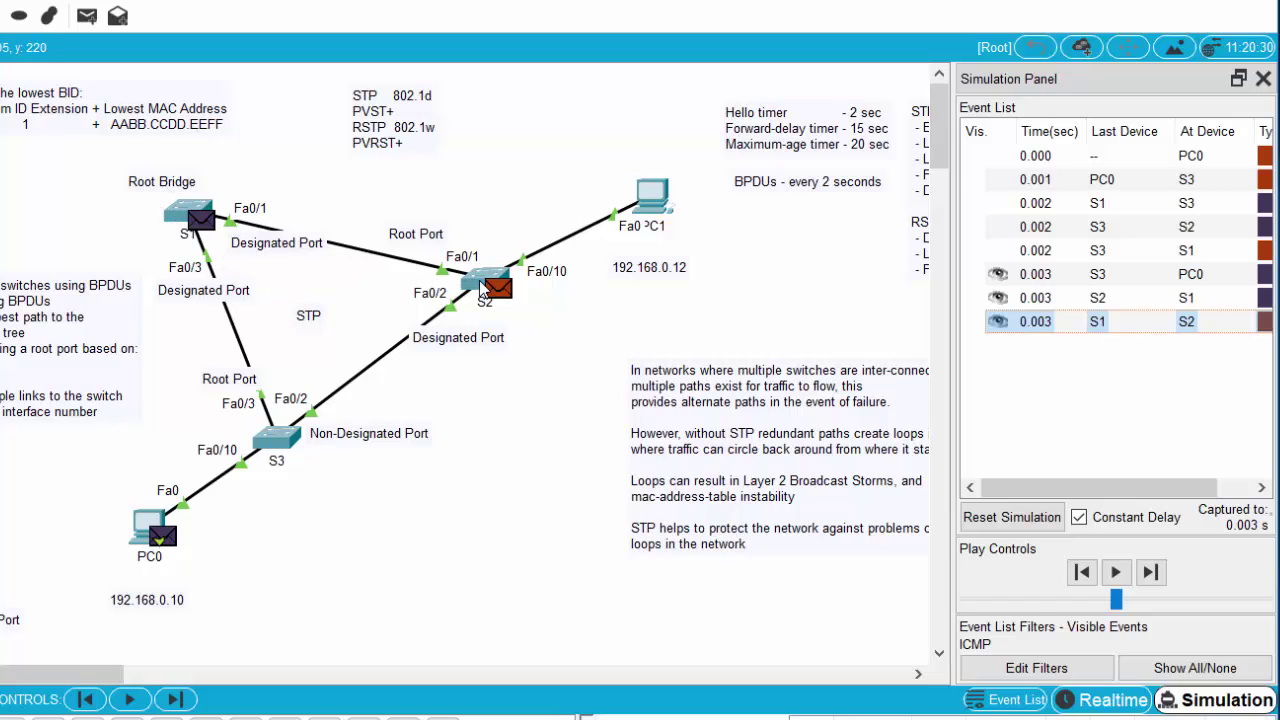
click(1155, 574)
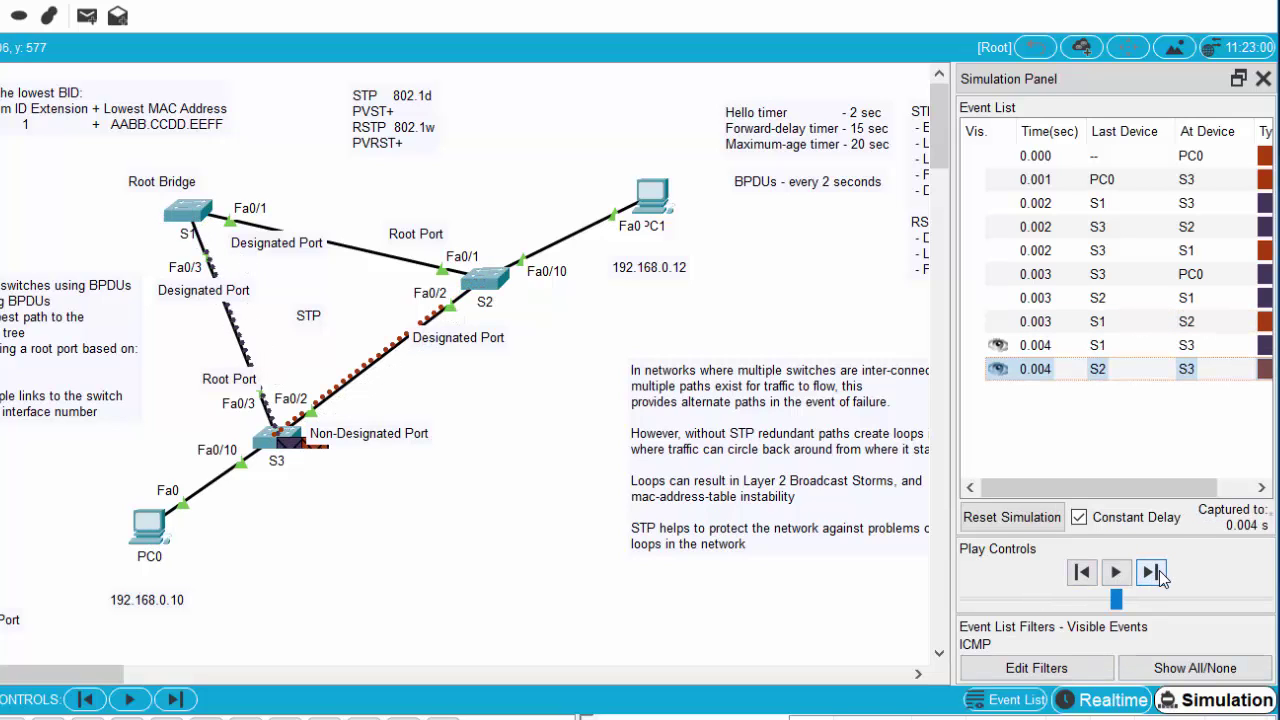
click(1153, 573)
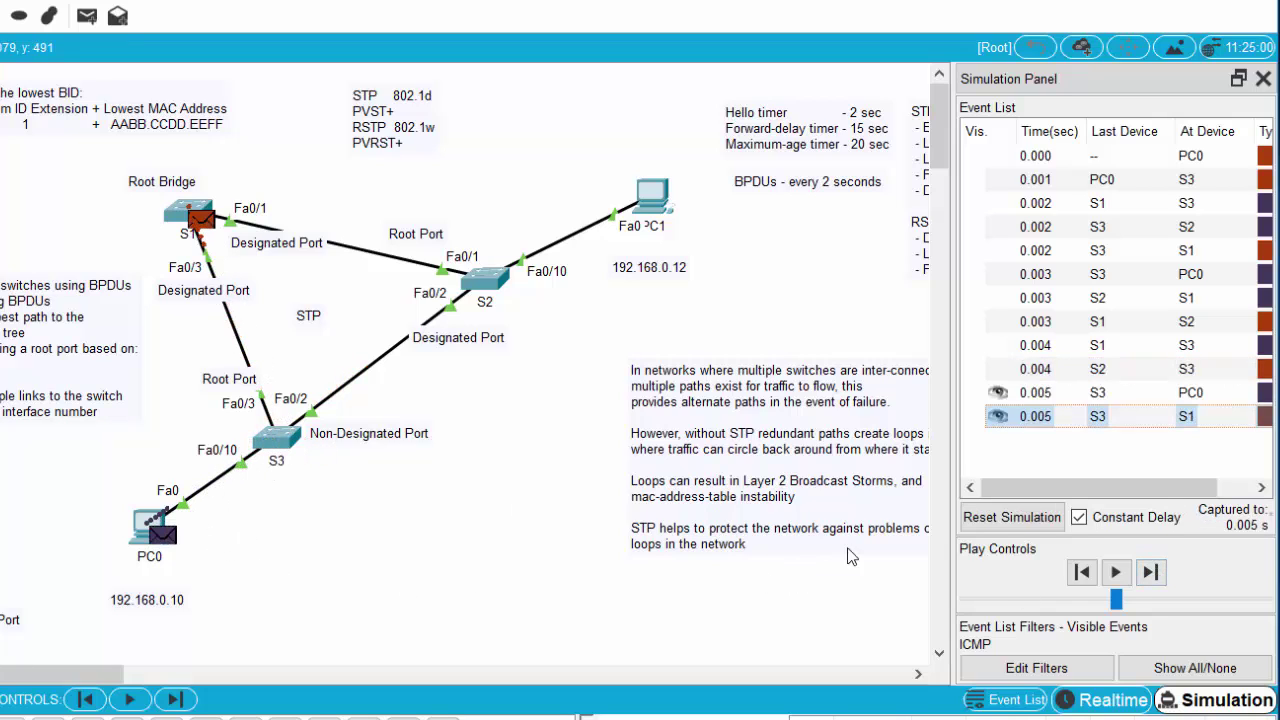
Step: Advance the ICMP simulation three more events to 0.008 s, following the packet around S1, S2 and S3
click(1152, 573)
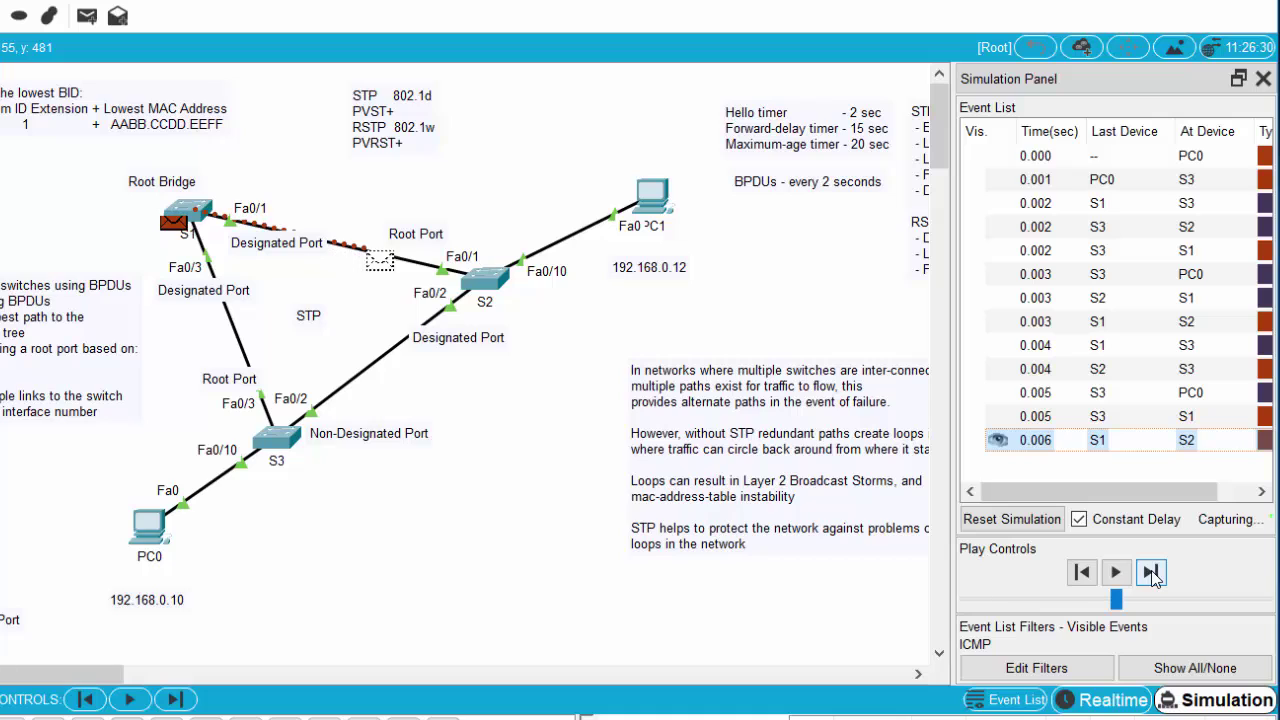
click(1152, 573)
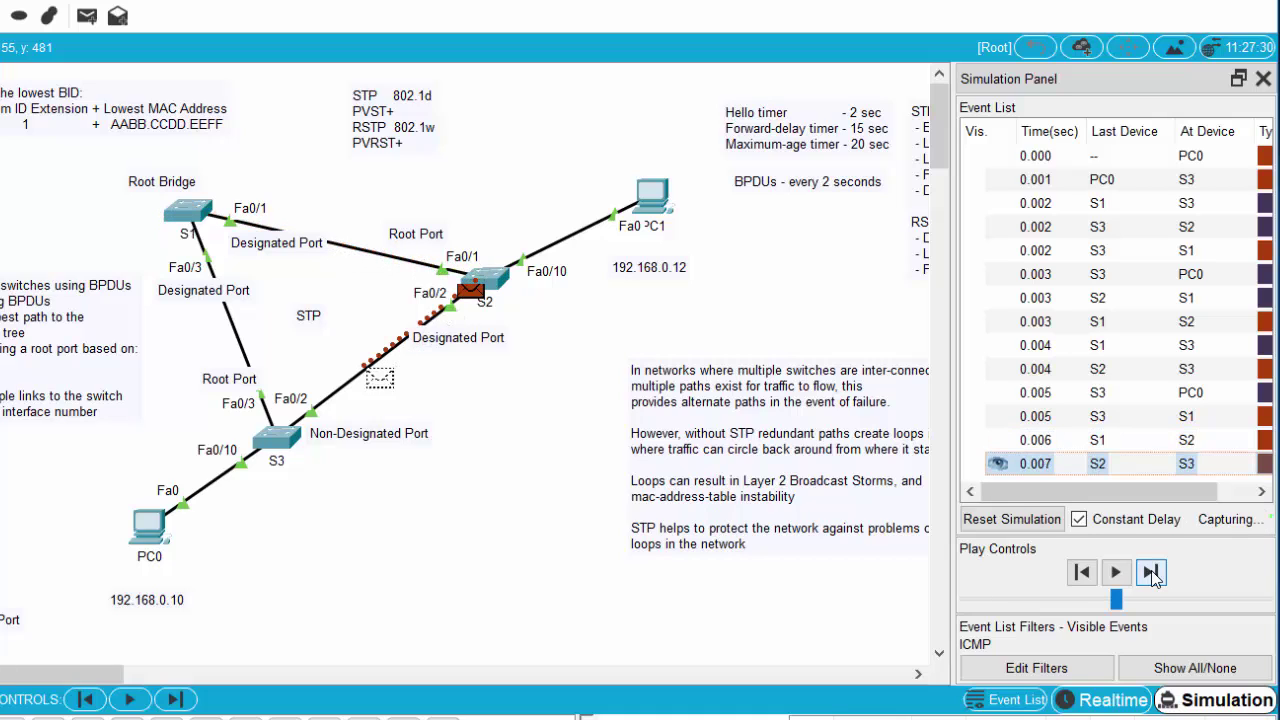
click(1152, 573)
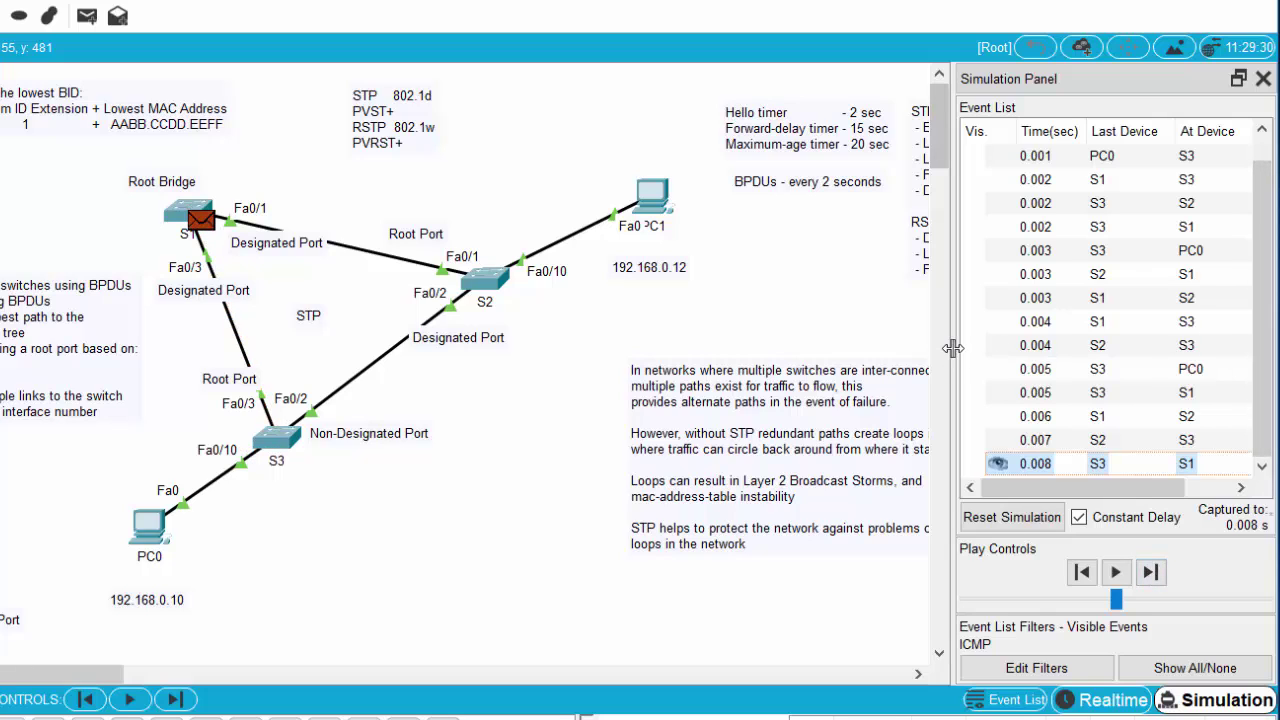
Step: Widen the simulation panel to show the event types and keep advancing the looping ICMP packet one event at a time past 0.015 s
drag(952, 352, 777, 366)
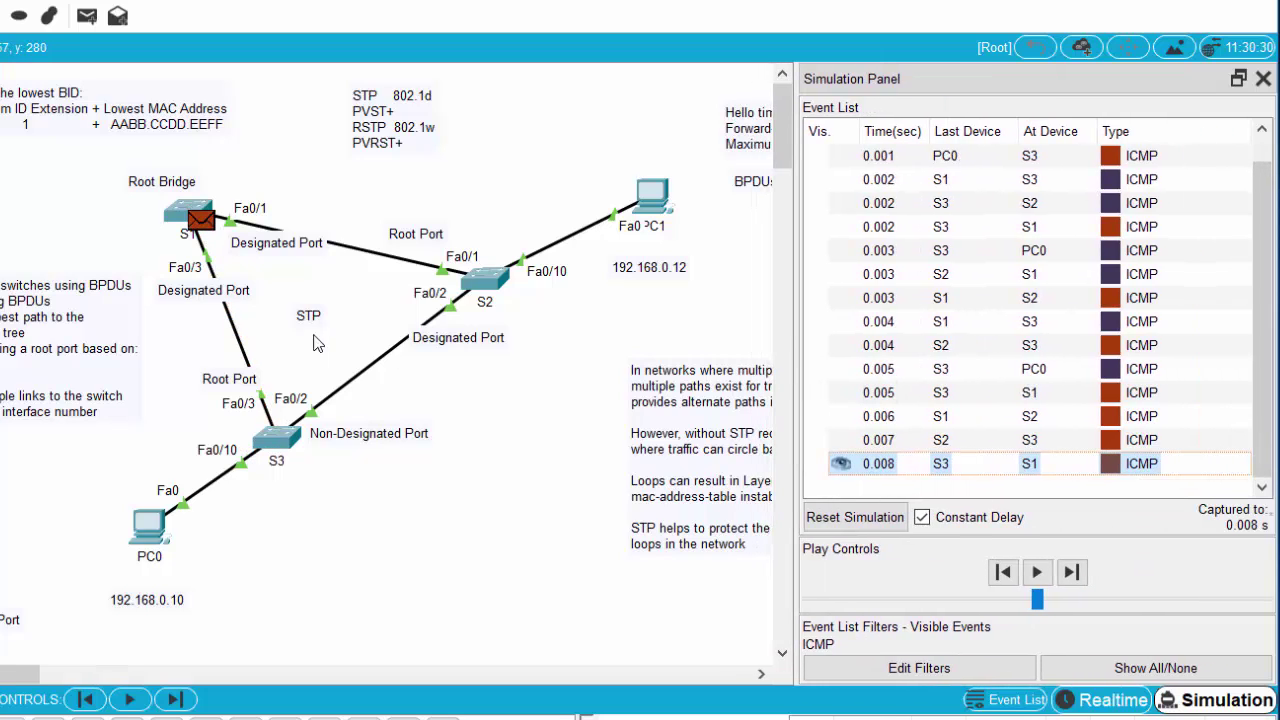
click(1071, 572)
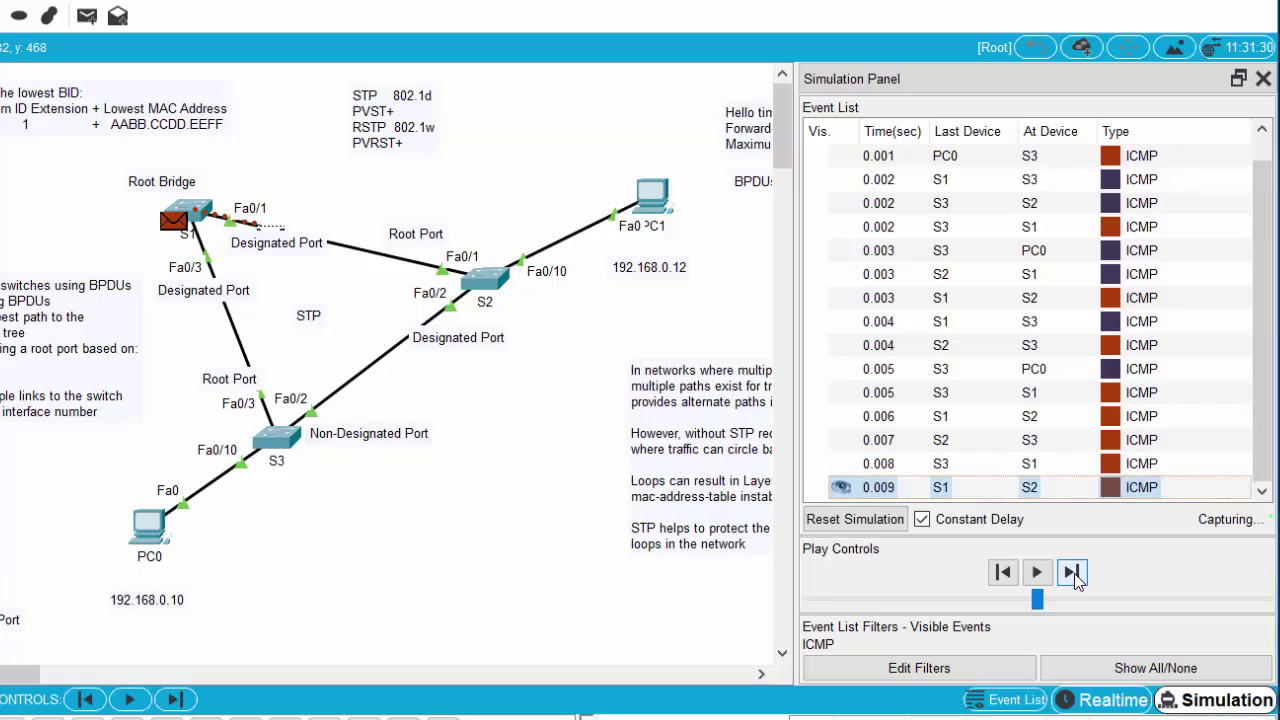
click(1071, 572)
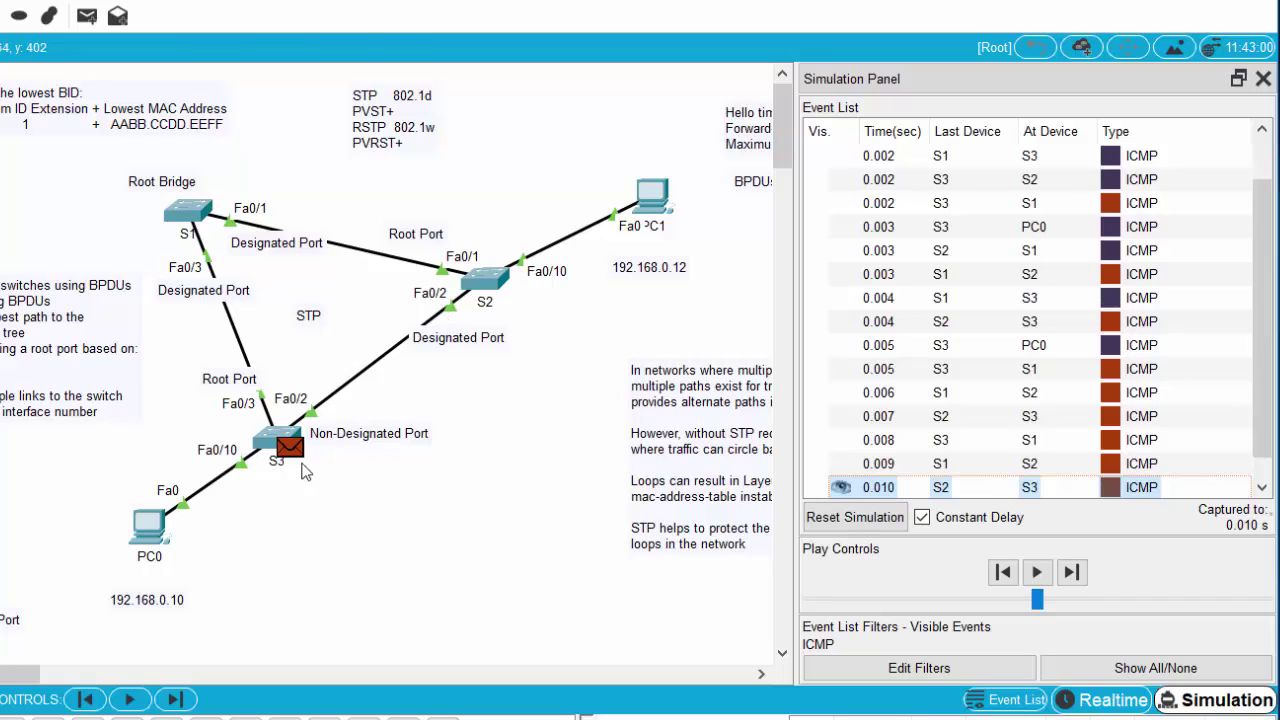
click(1072, 572)
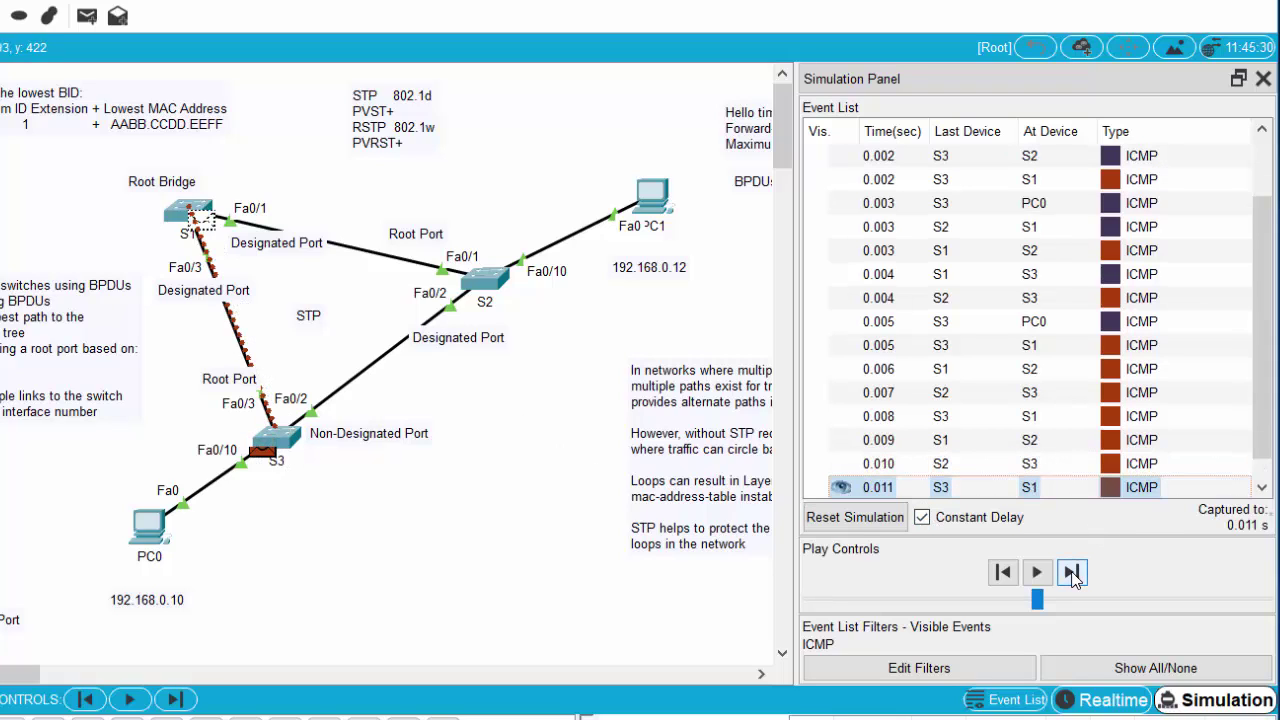
click(1072, 572)
click(1072, 572)
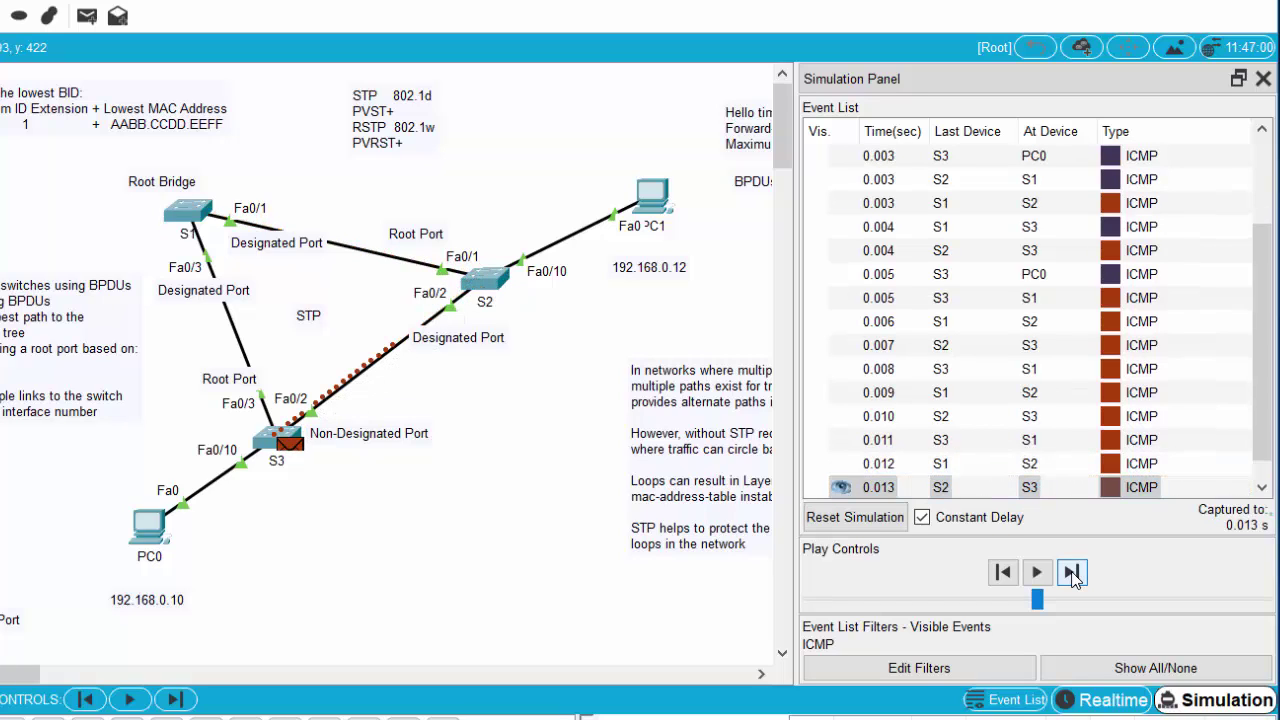
click(1072, 572)
click(1072, 572)
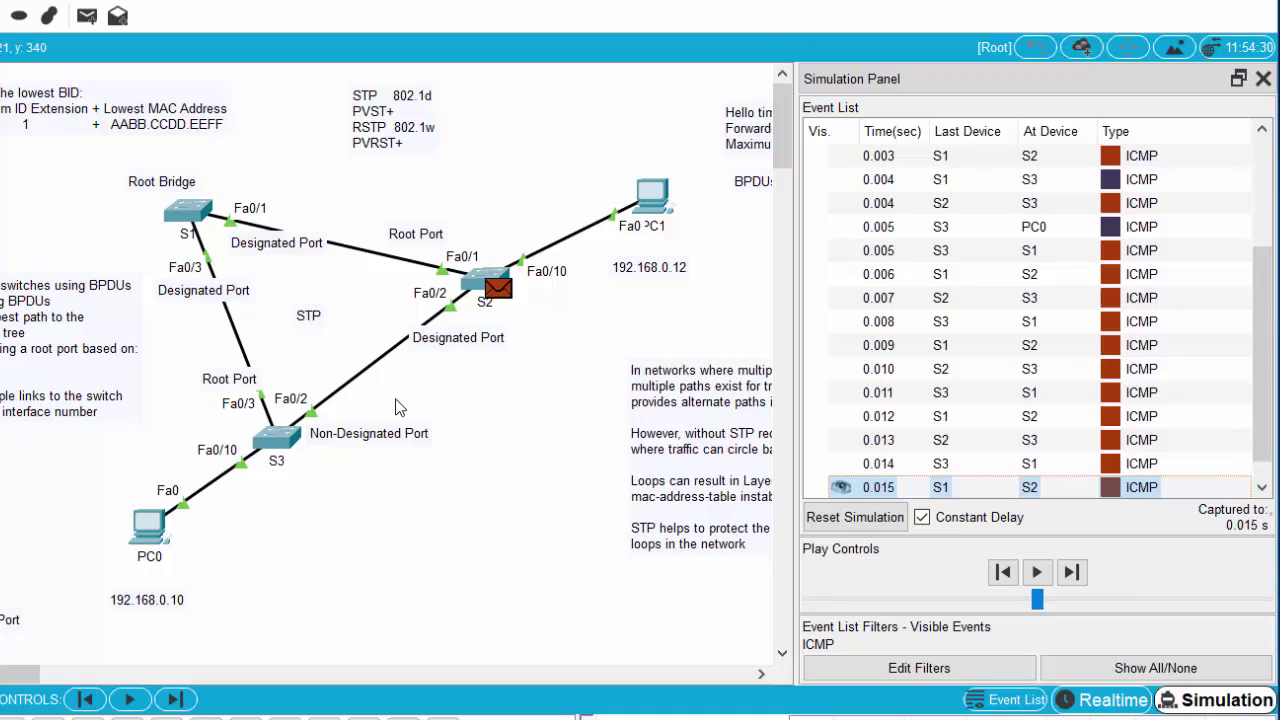
click(1072, 573)
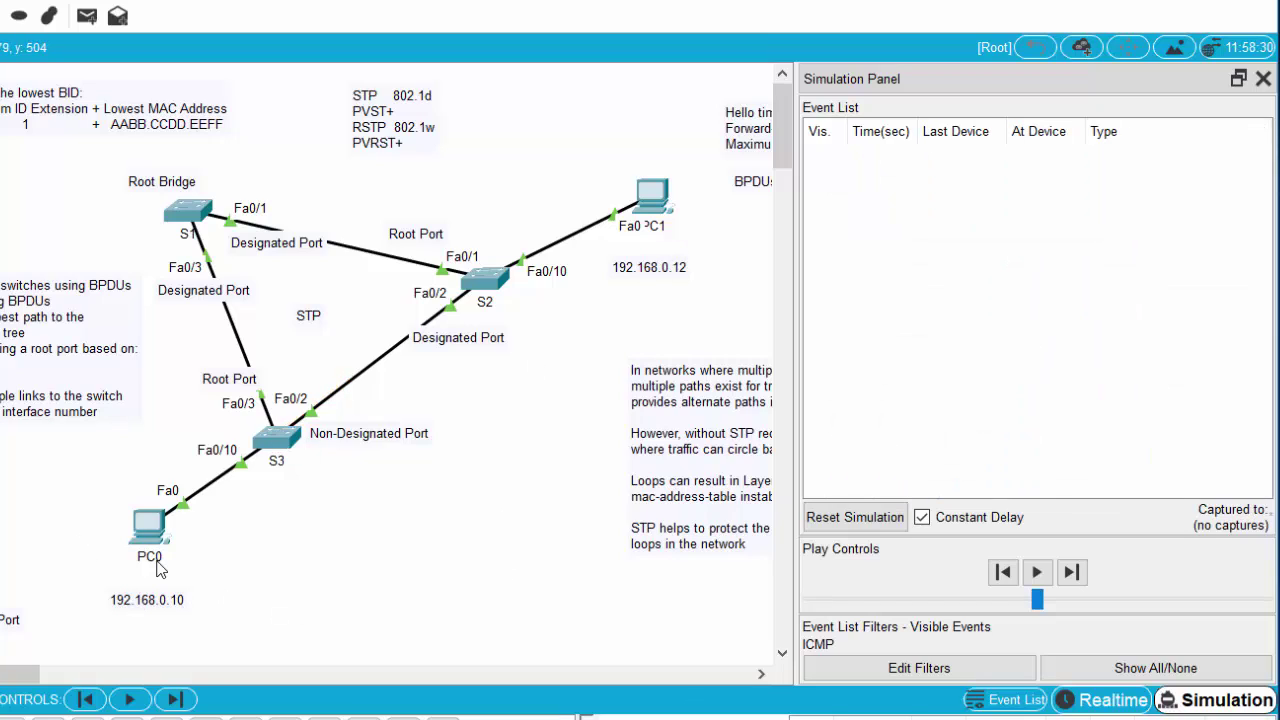
Step: Ping the broadcast address 192.168.0.255 from PC0's command prompt and close the PC0 window
click(150, 526)
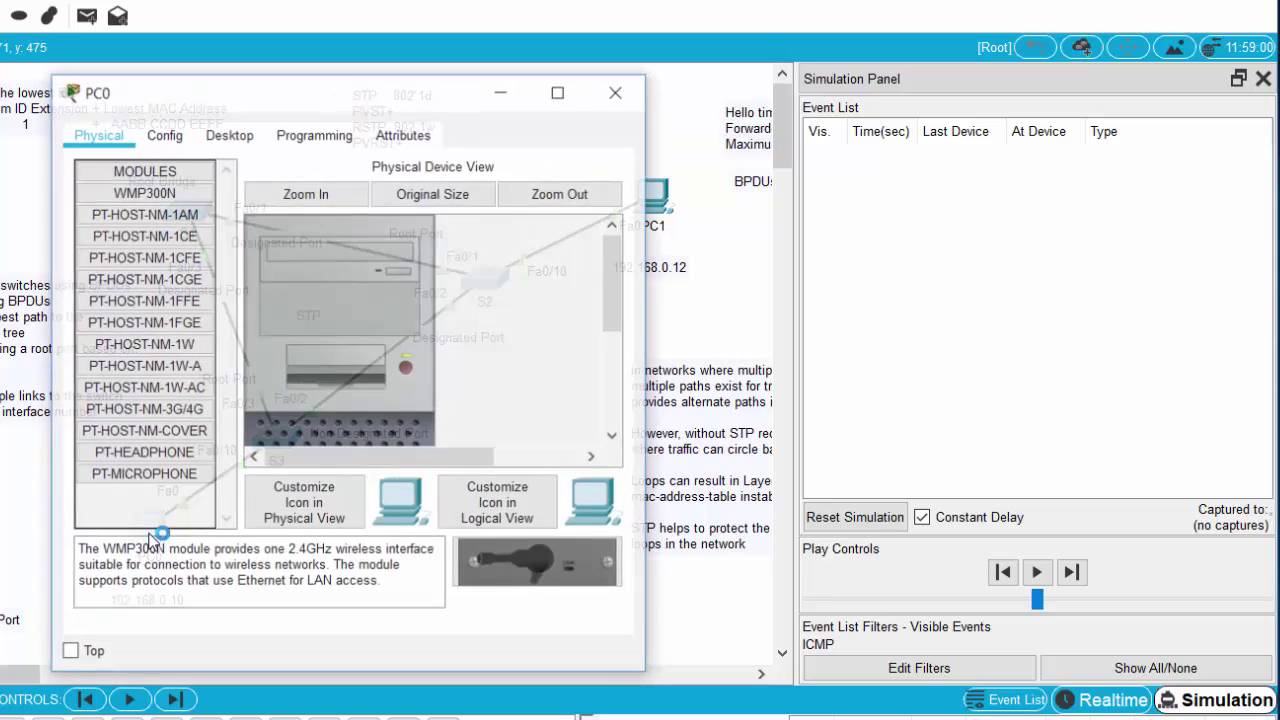
click(229, 134)
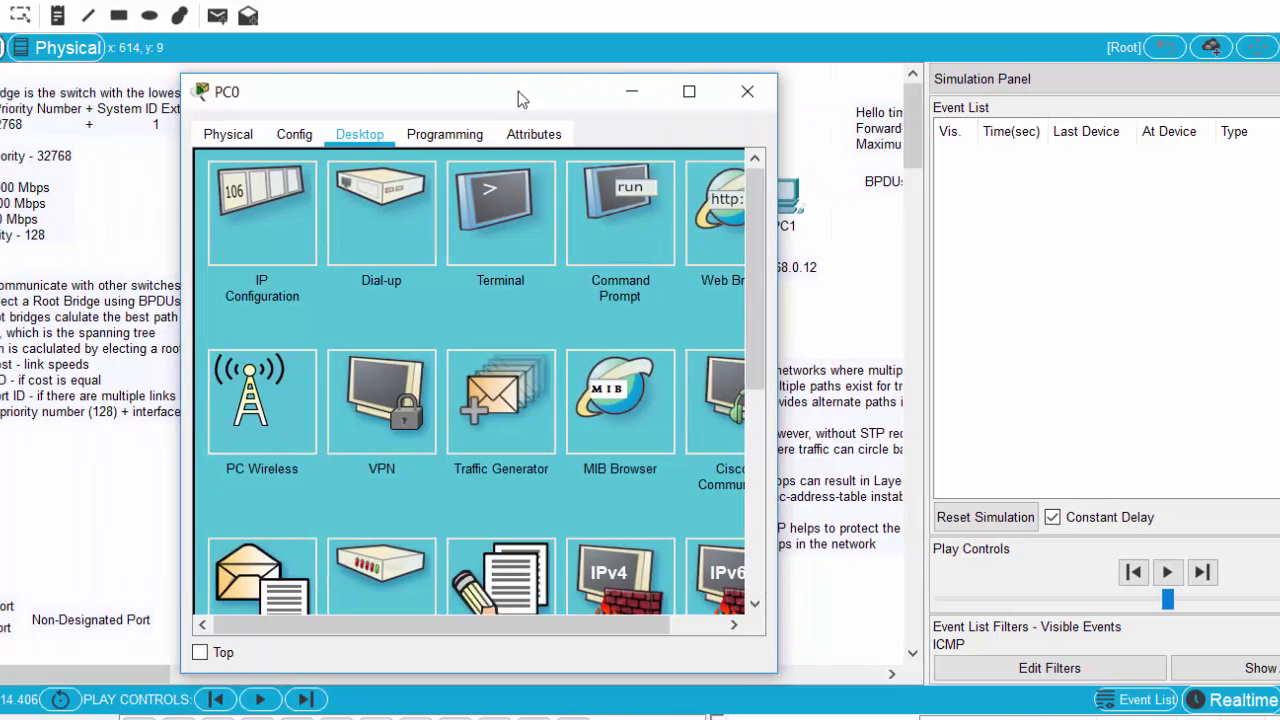
drag(518, 91, 455, 79)
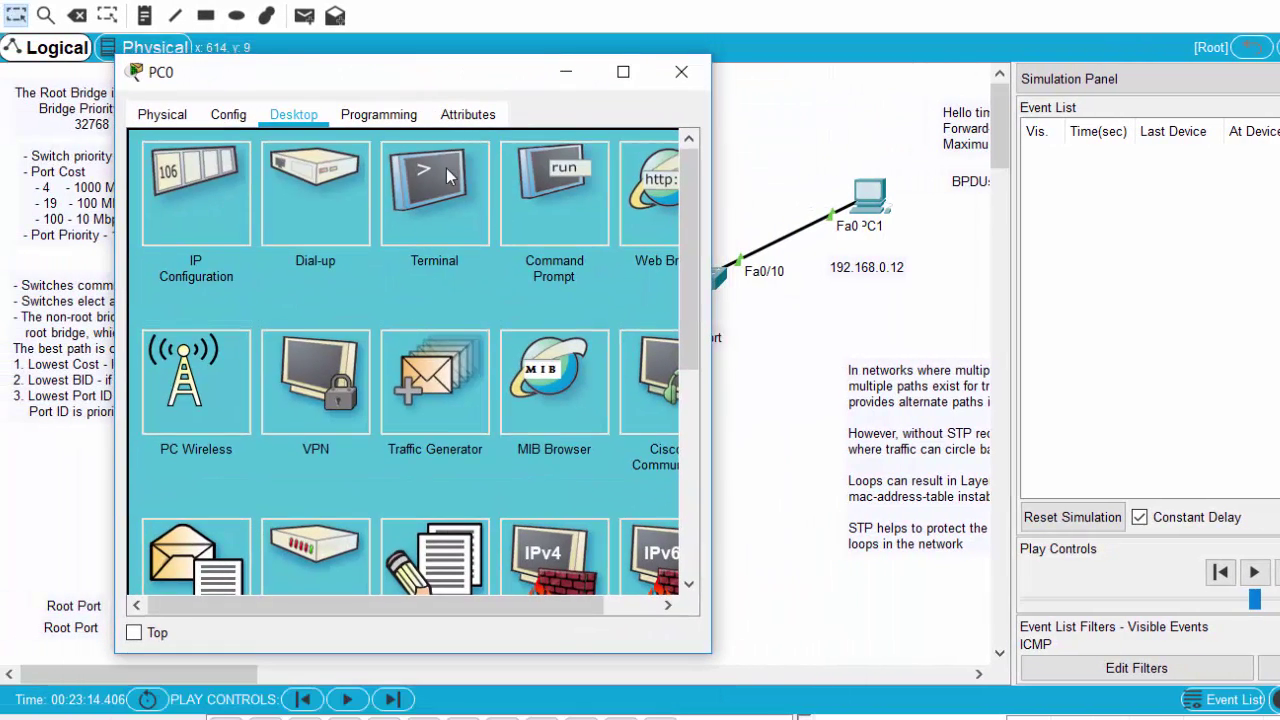
click(545, 198)
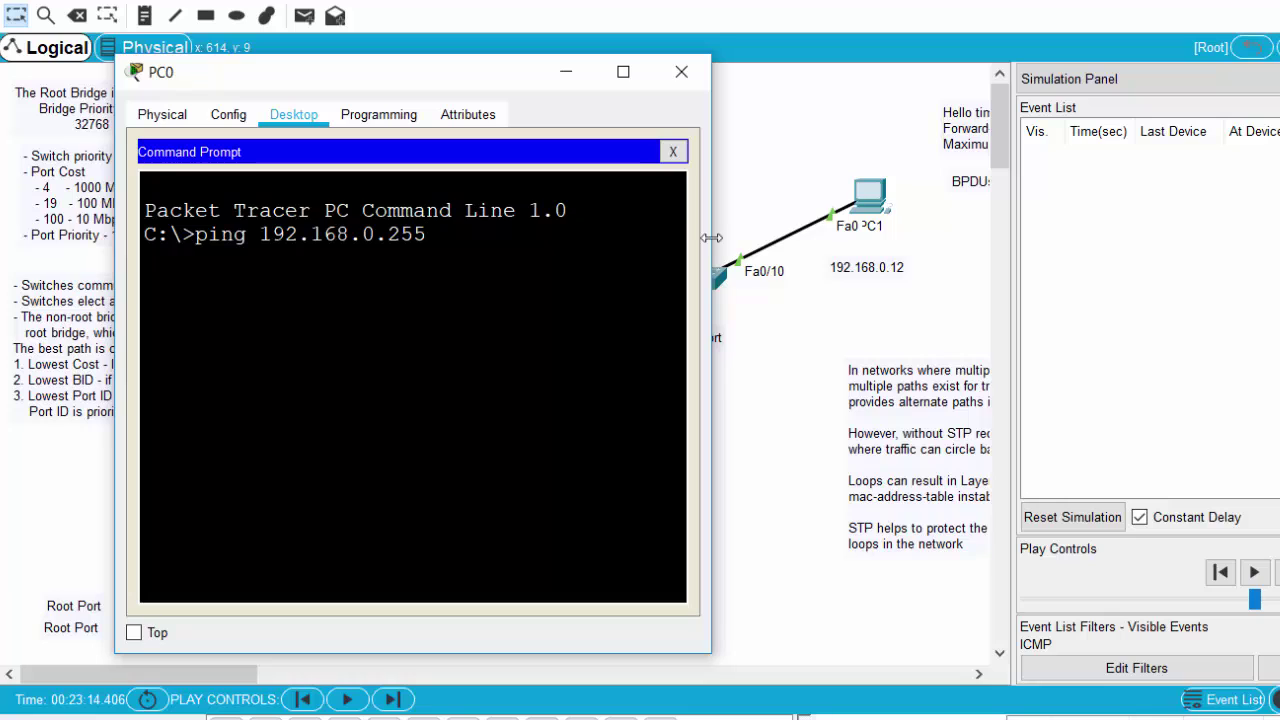
key(Return)
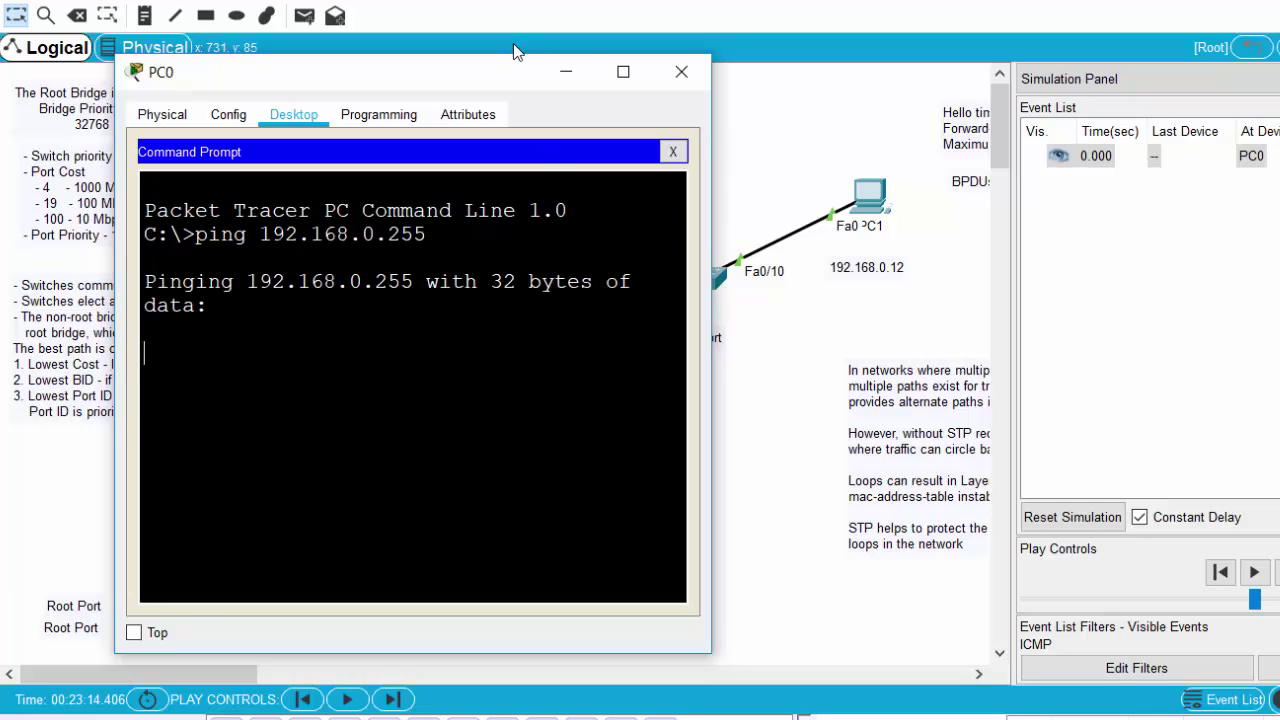
click(681, 71)
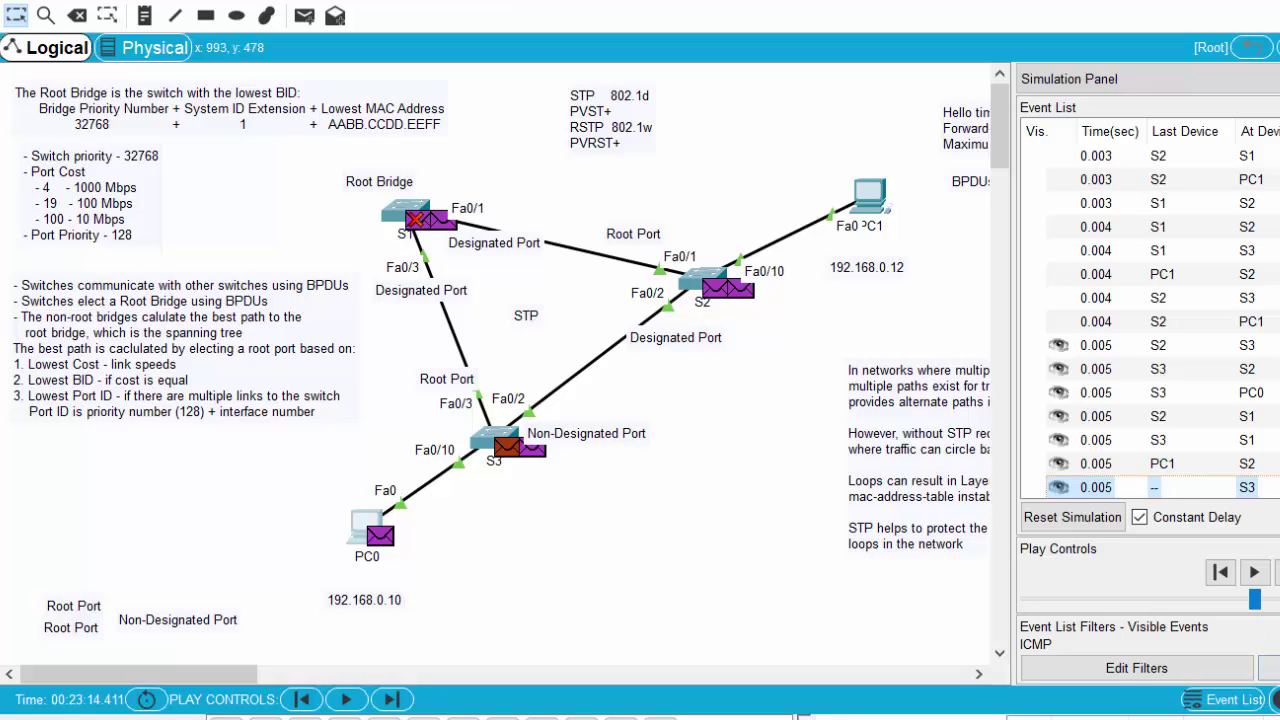
Step: Advance the broadcast ping simulation to trace the packets flooding the switches, and return to Realtime mode
click(1274, 572)
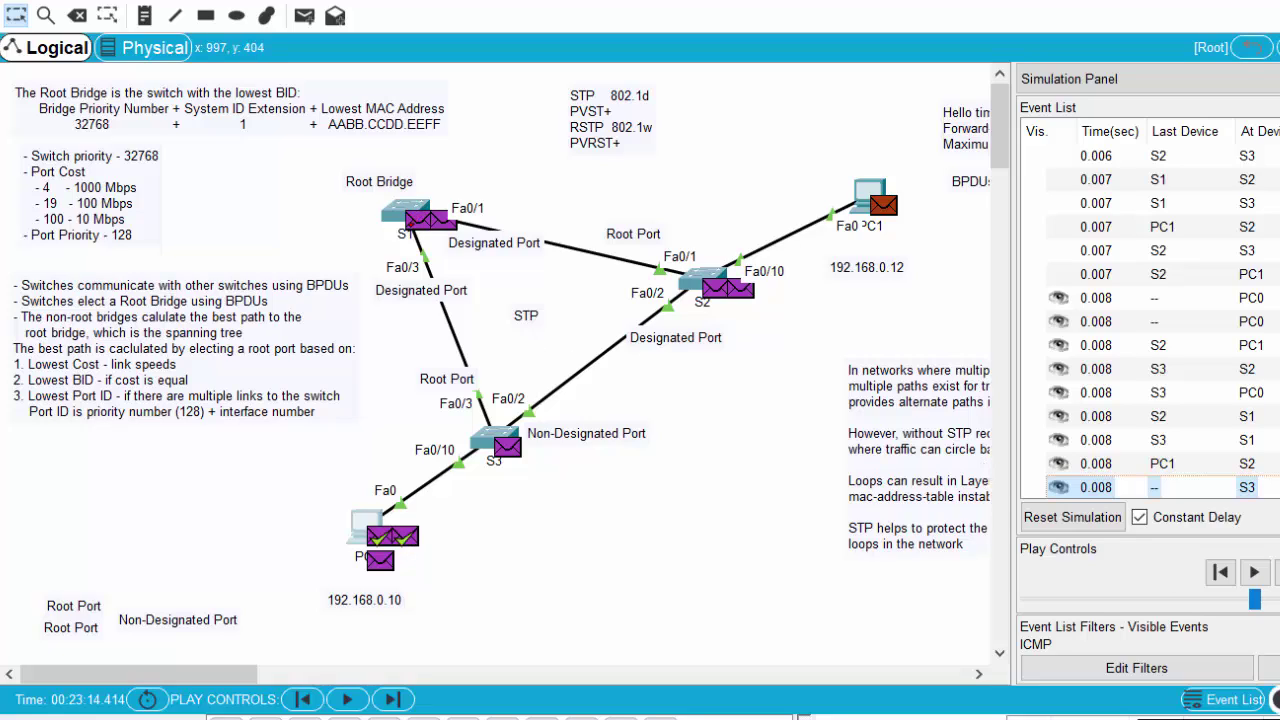
key(shift+r)
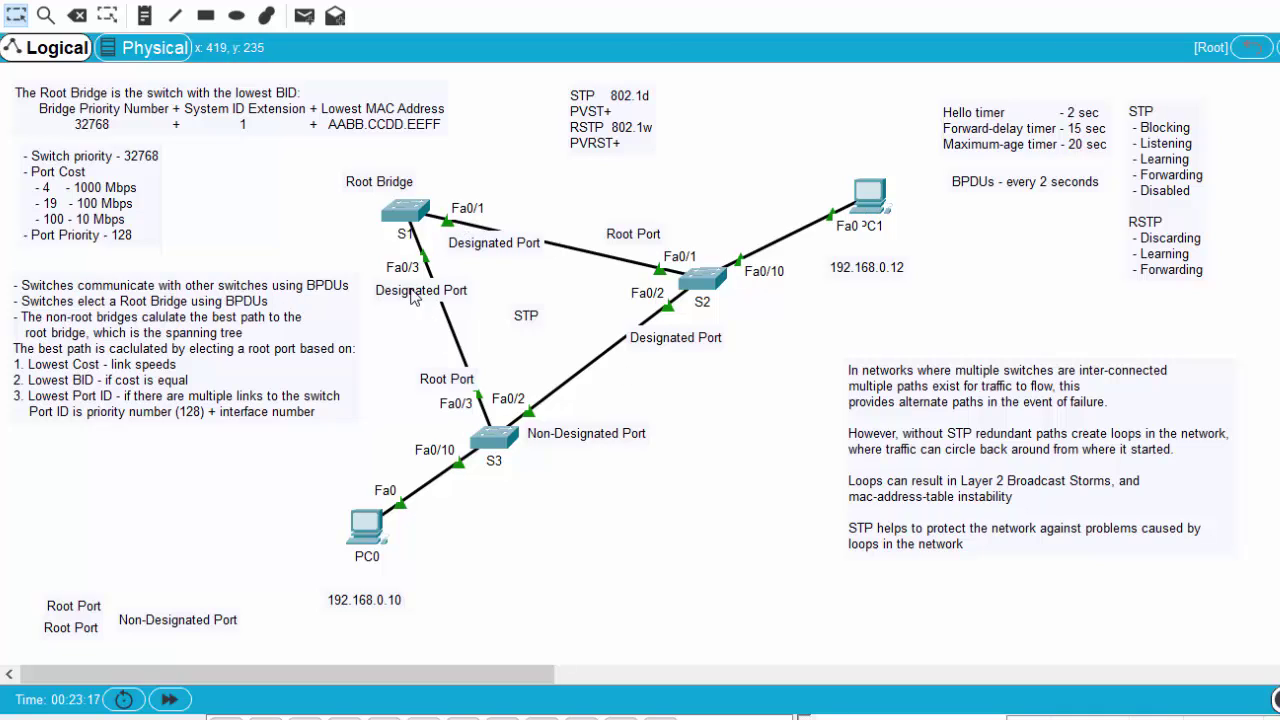
Step: Re-enable spanning tree on switch S3 by running spanning-tree vlan 1 in its CLI, and close the S3 window
click(494, 437)
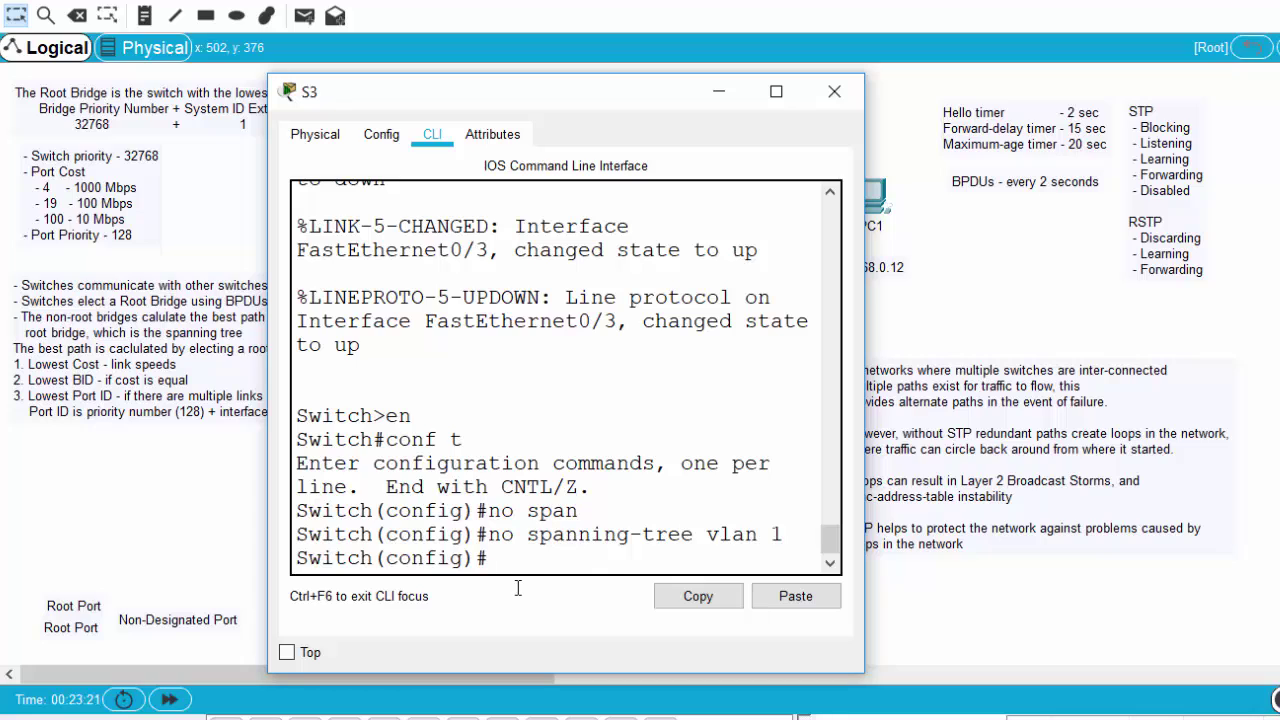
key(Up)
key(Left)
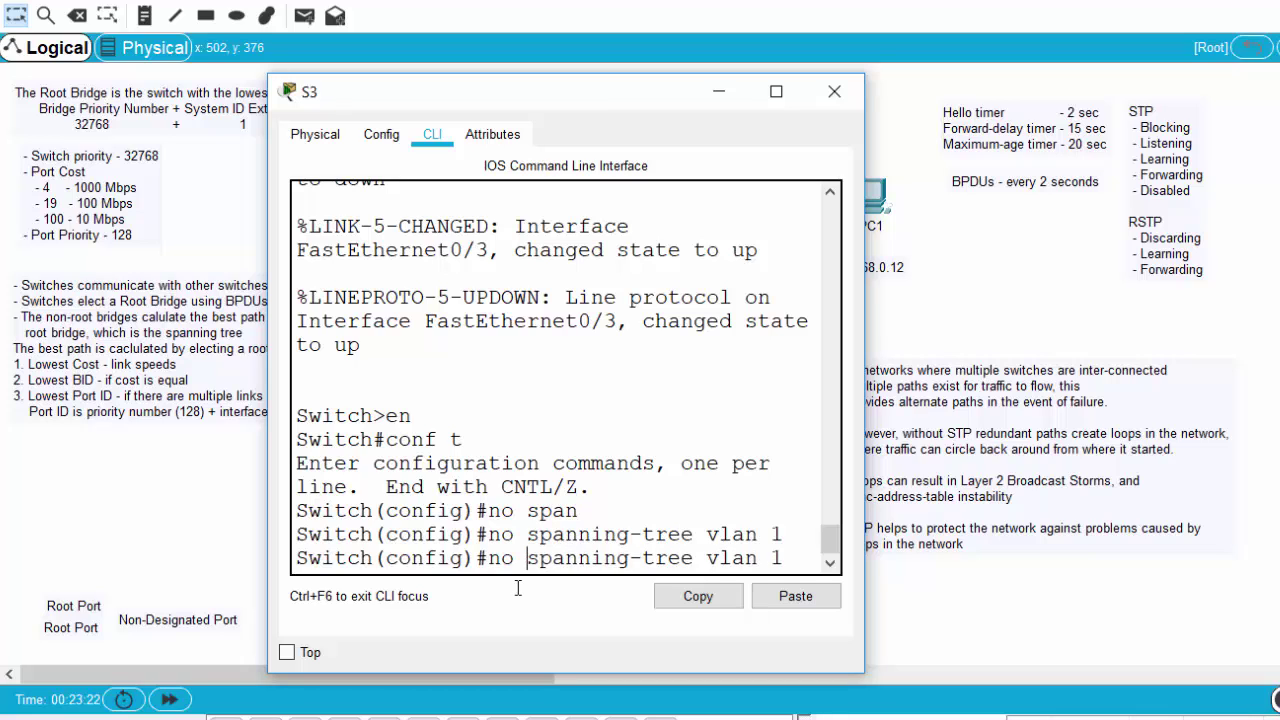
key(BackSpace)
key(BackSpace)
key(BackSpace)
key(Return)
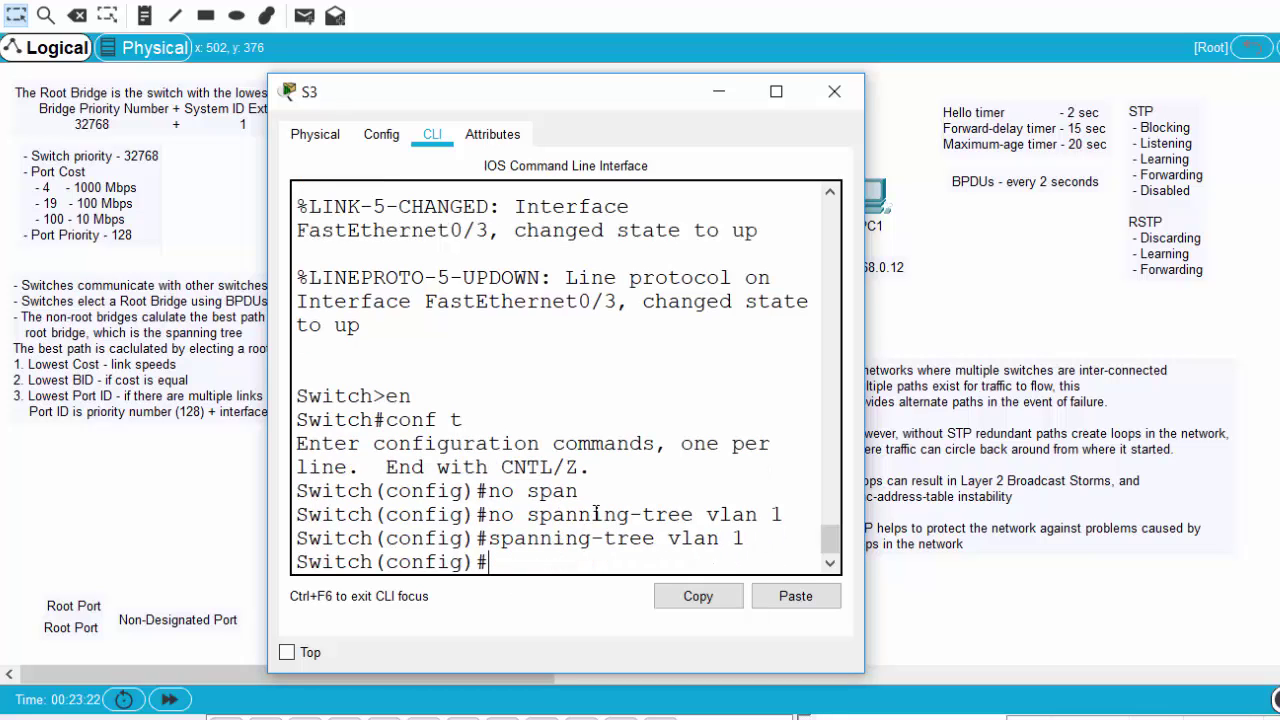
click(834, 91)
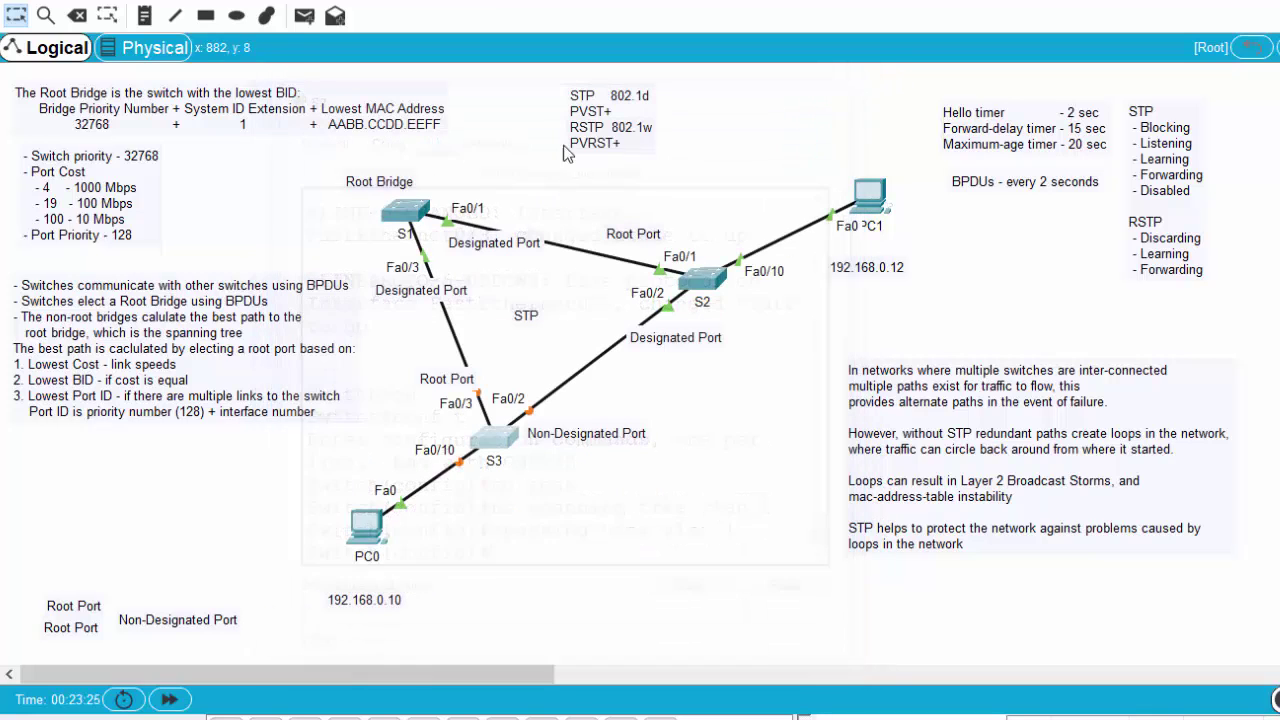
Step: Re-enable spanning tree on switch S1 by running spanning-tree vlan 1 in its CLI, and close the S1 window
click(403, 211)
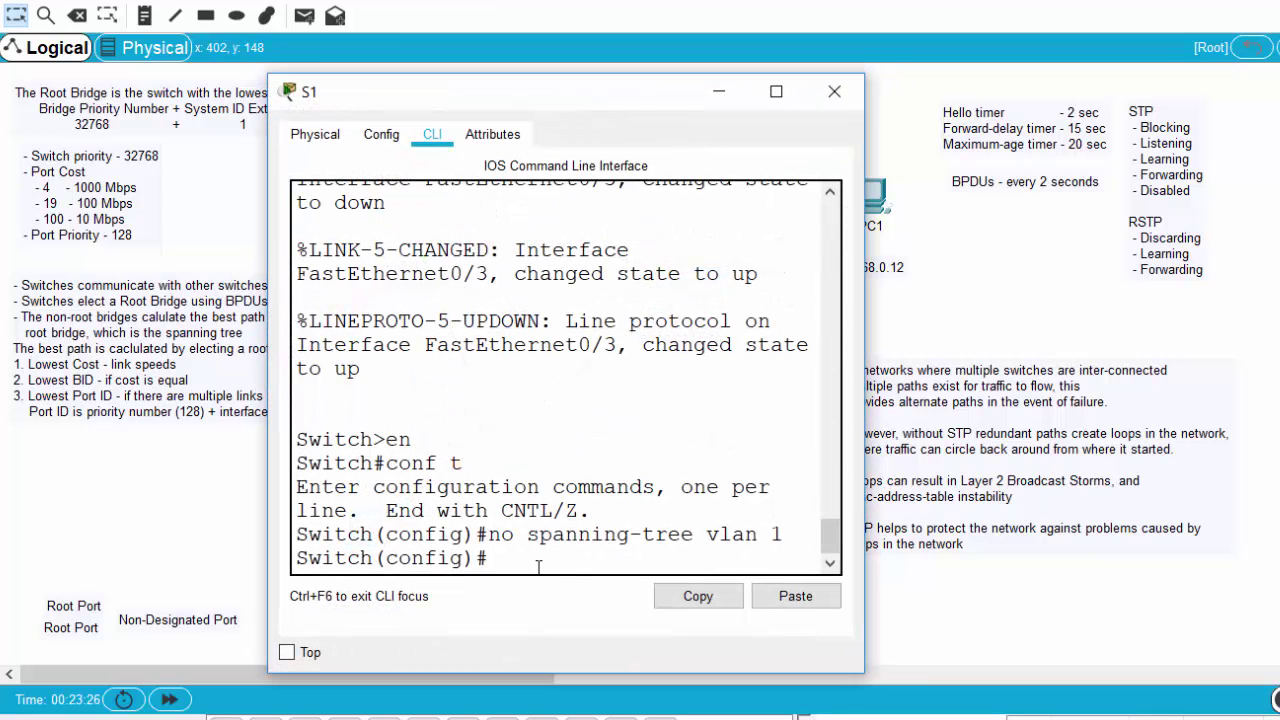
key(Up)
key(Left)
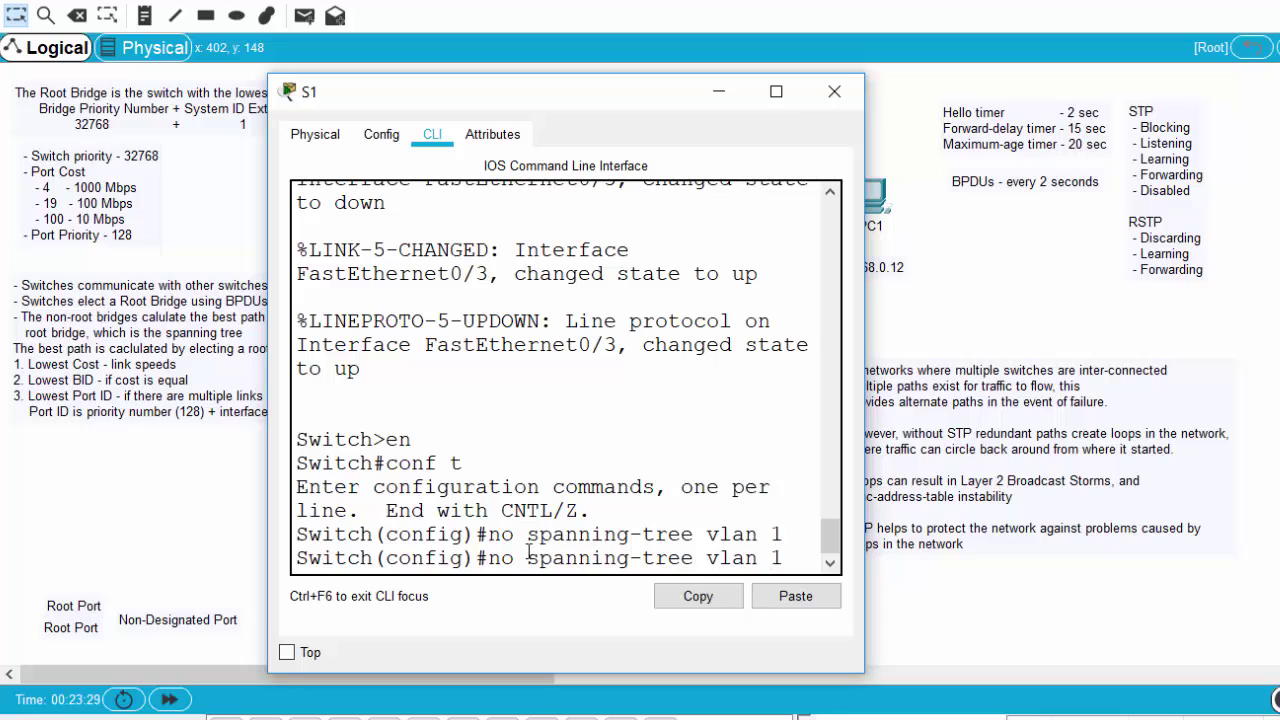
key(BackSpace)
key(BackSpace)
key(BackSpace)
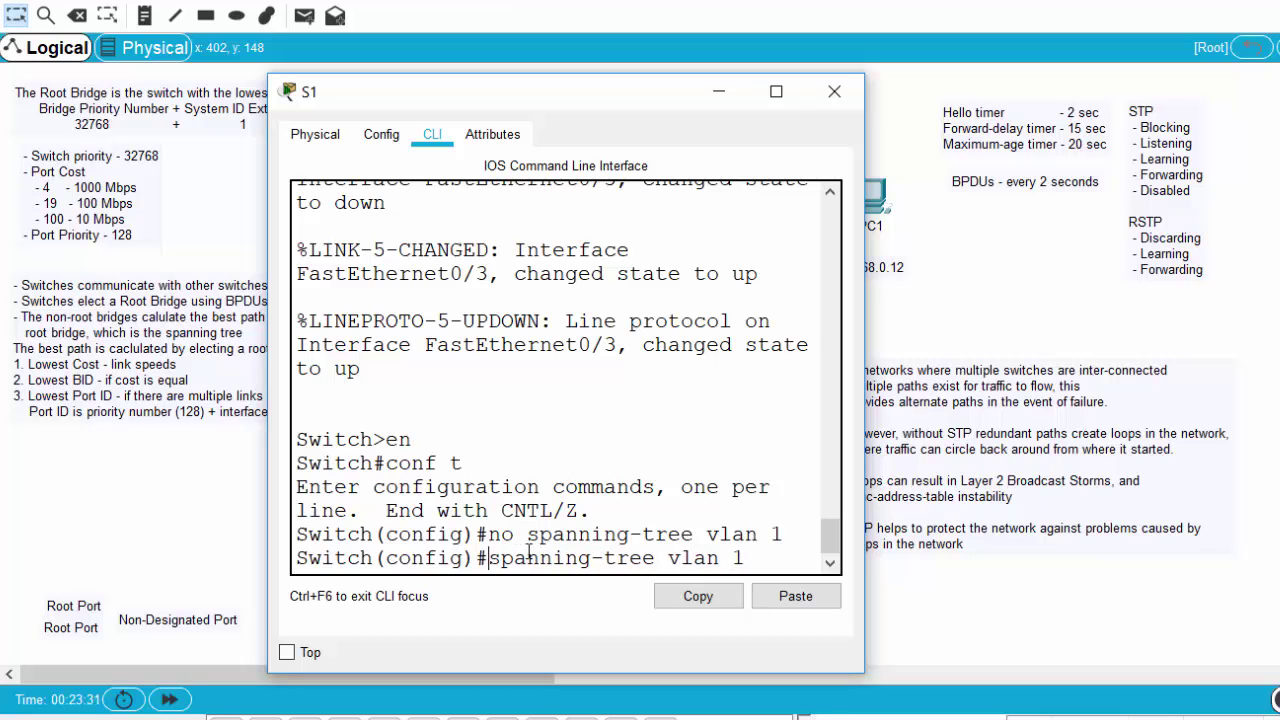
key(Return)
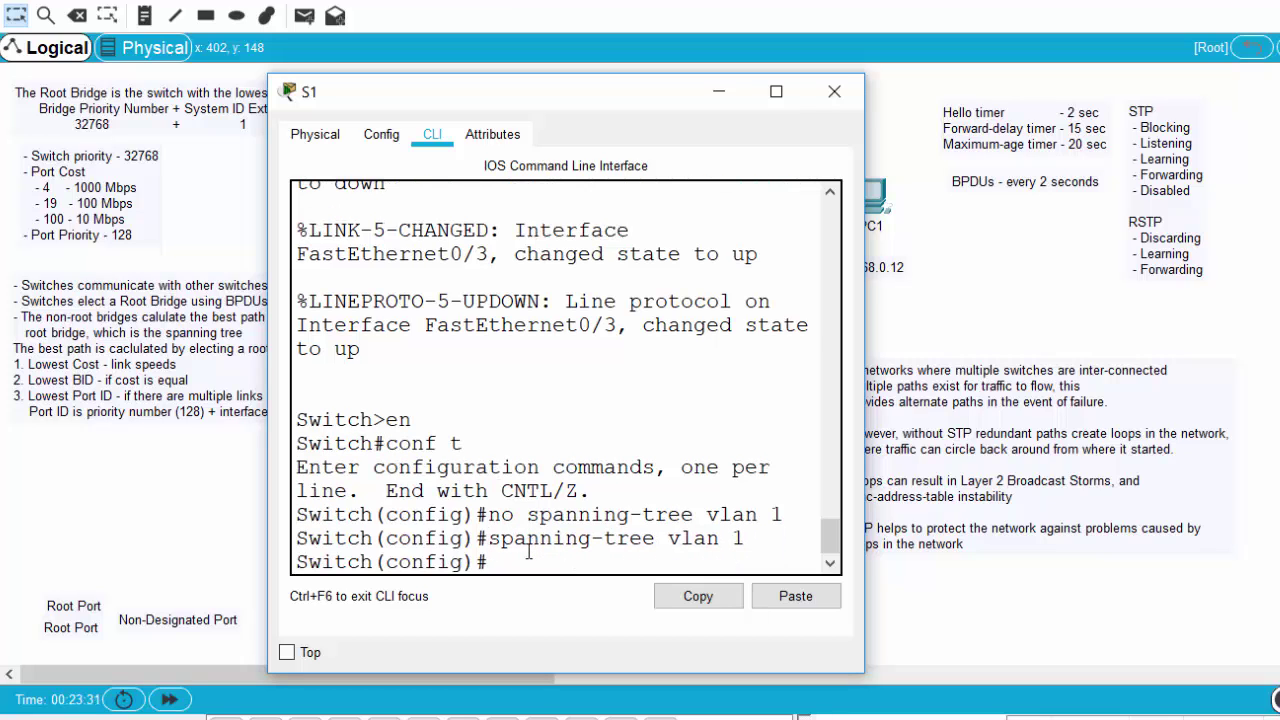
click(834, 91)
Step: Re-enable spanning tree on switch S2 with spanning-tree vlan 1 and fast-forward the network time until the ports converge
click(703, 284)
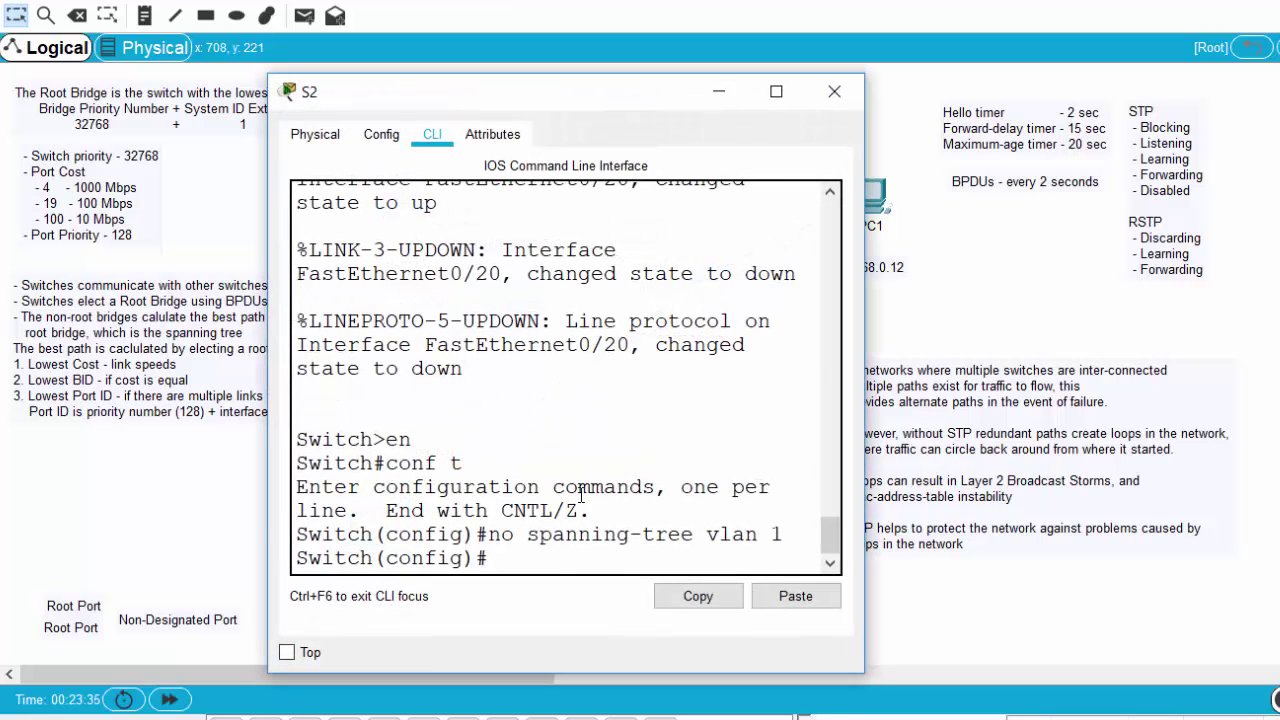
key(Up)
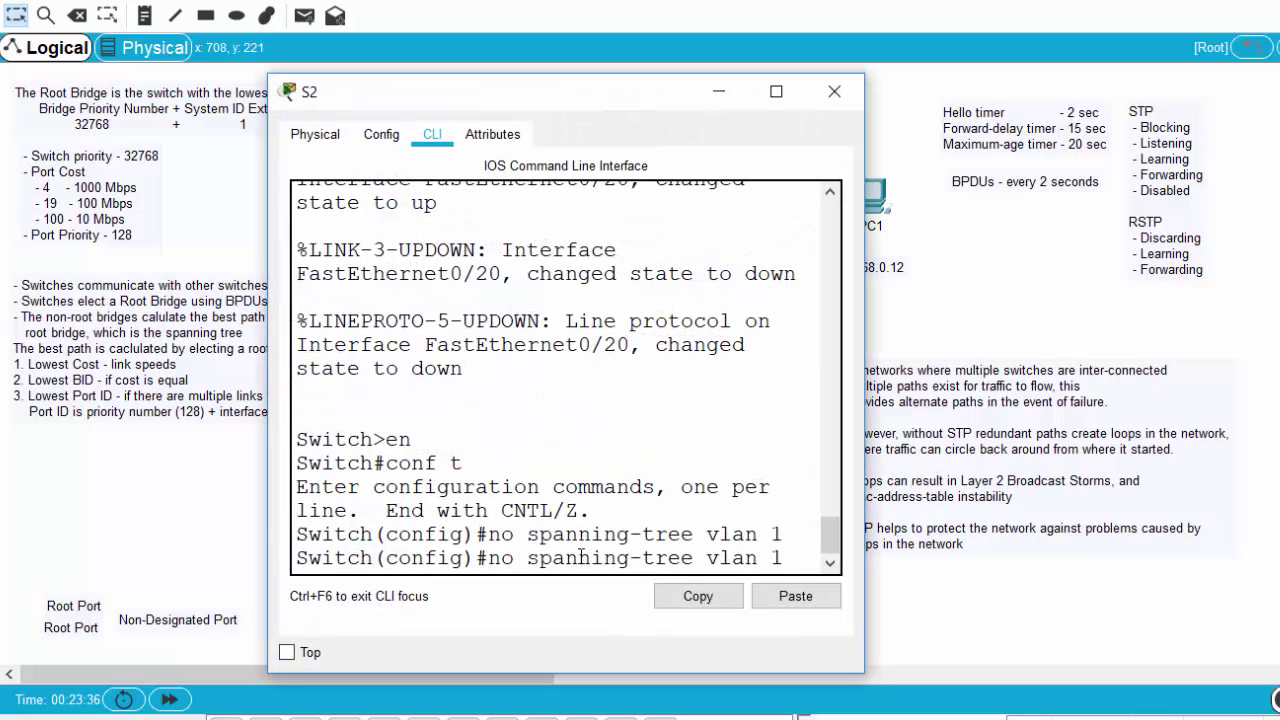
key(Left)
key(Left)
key(Left)
key(Left)
key(Left)
key(Left)
key(Left)
key(Left)
key(Left)
key(Left)
key(Left)
key(Left)
key(Left)
key(Left)
key(Left)
key(Left)
key(Left)
key(Left)
key(Left)
key(Left)
key(BackSpace)
key(BackSpace)
key(BackSpace)
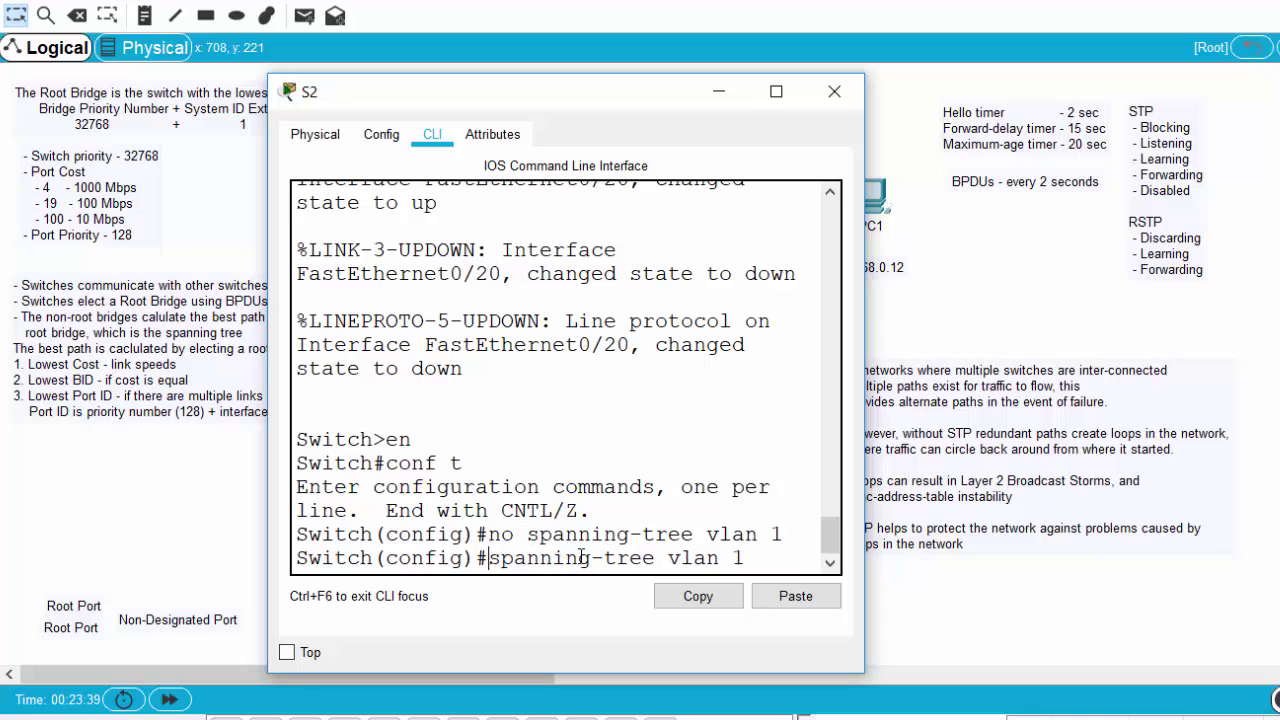
key(Return)
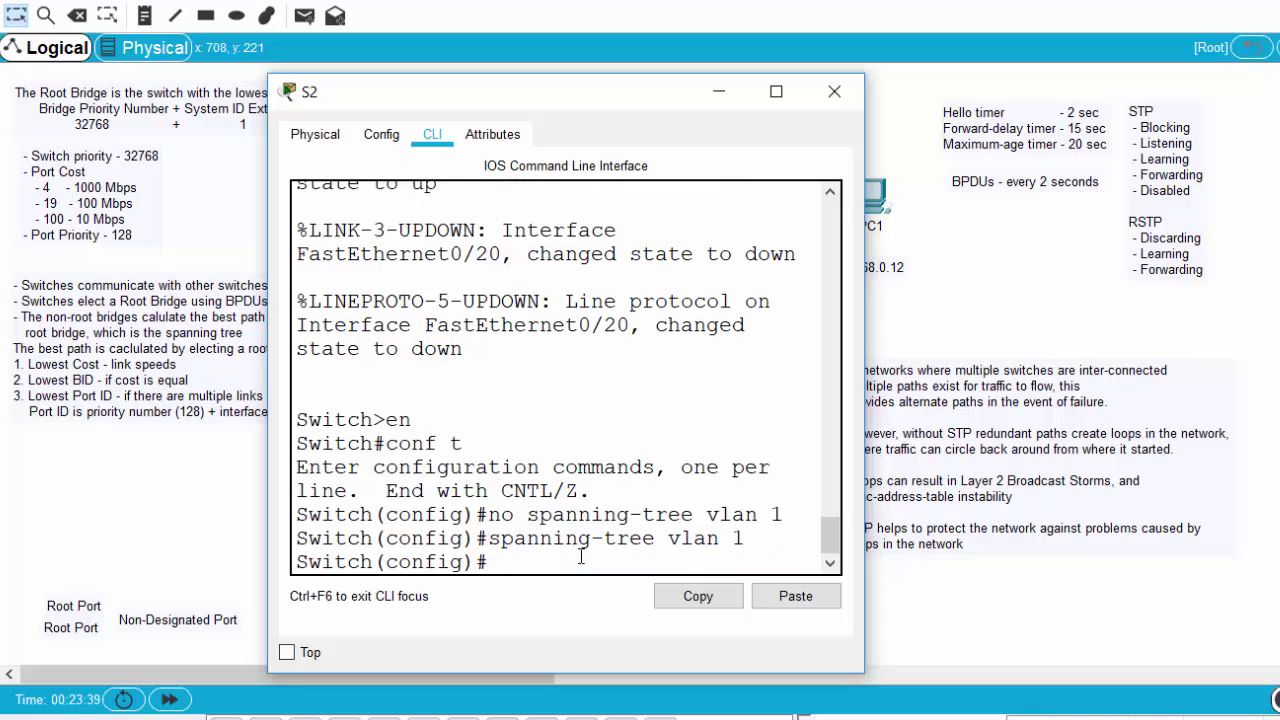
click(834, 91)
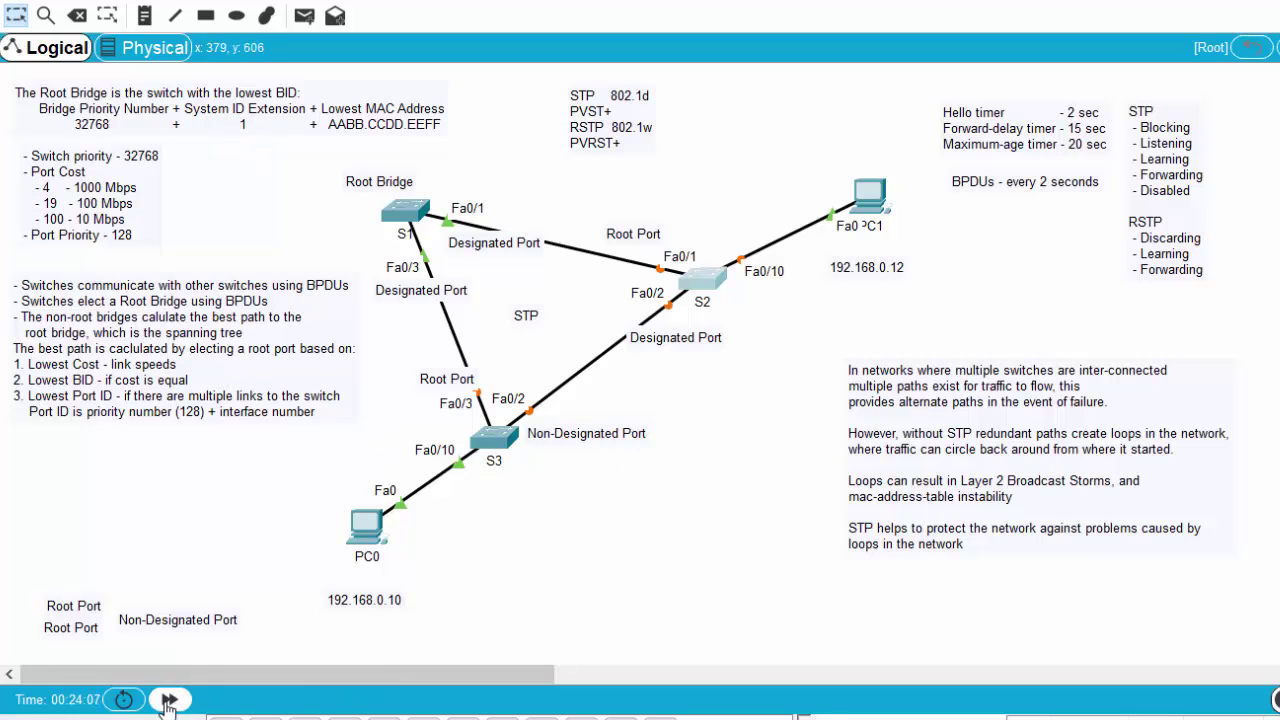
click(160, 703)
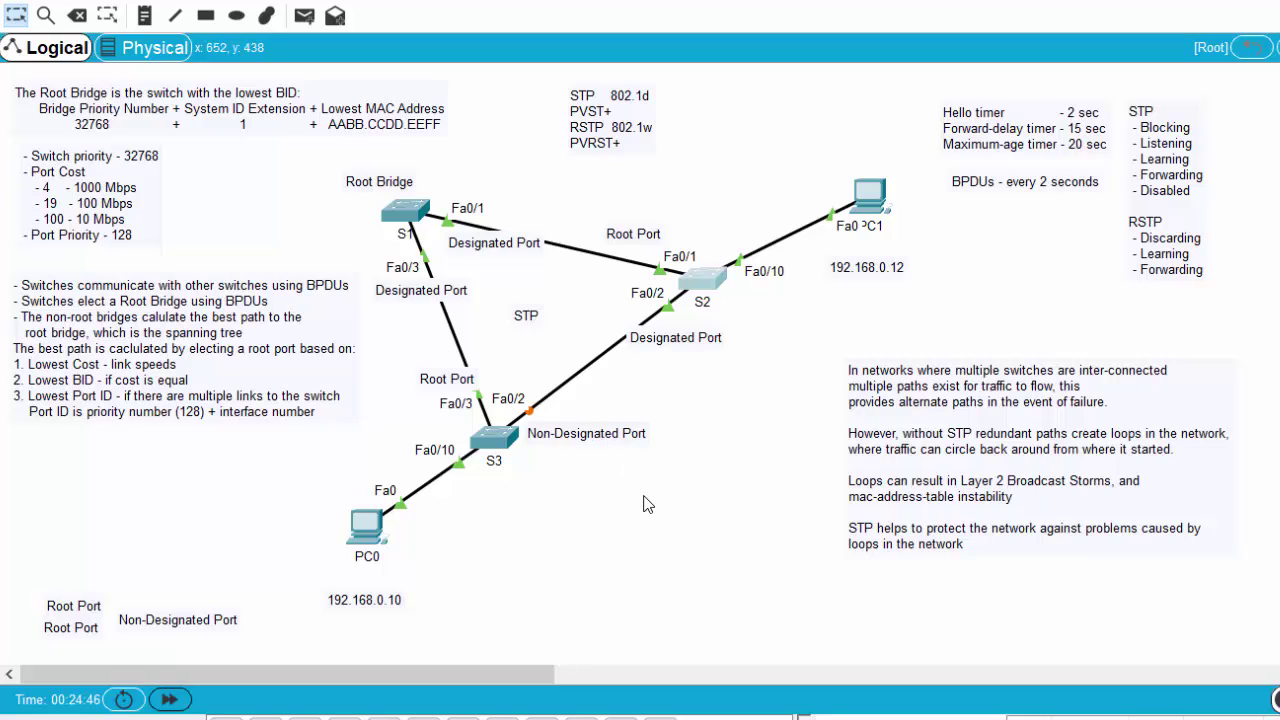
Step: Select Switch0, the switch linked to it, PC2 and the 192.168.0.20 label, and move them together to just below S2
scroll(1176, 287, down, 8)
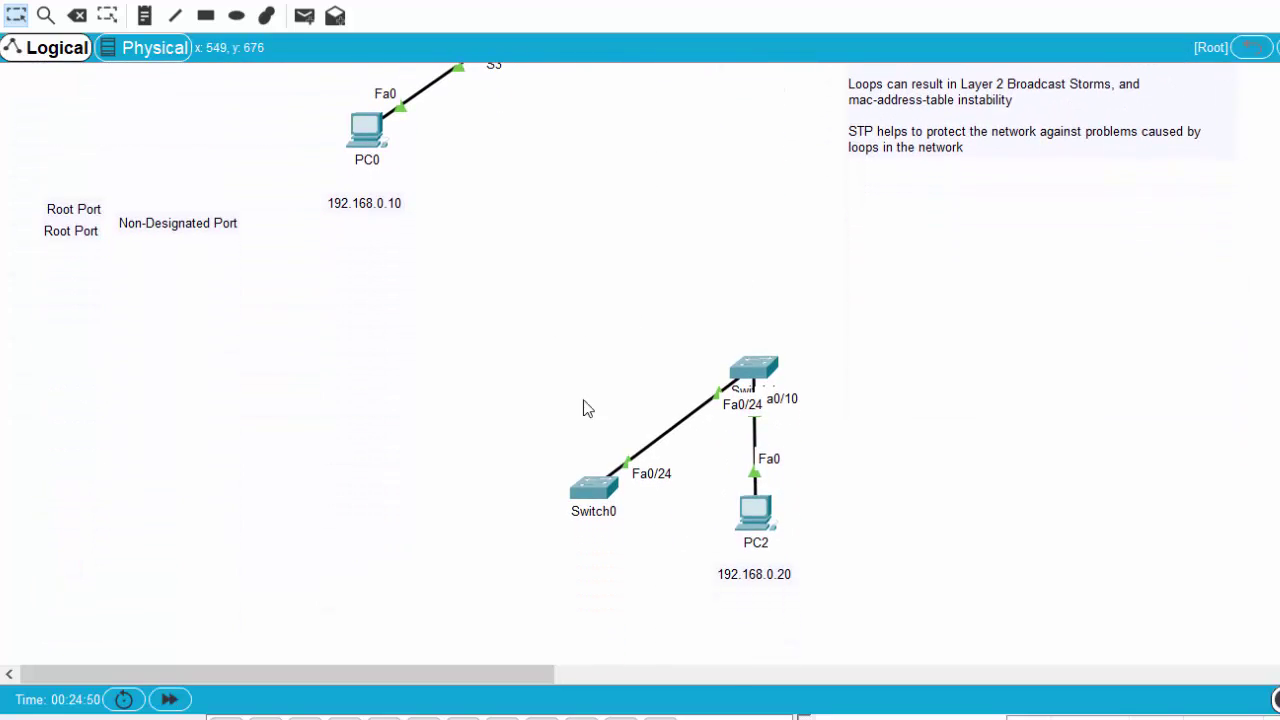
drag(540, 331, 894, 611)
drag(757, 365, 741, 100)
scroll(1043, 306, up, 7)
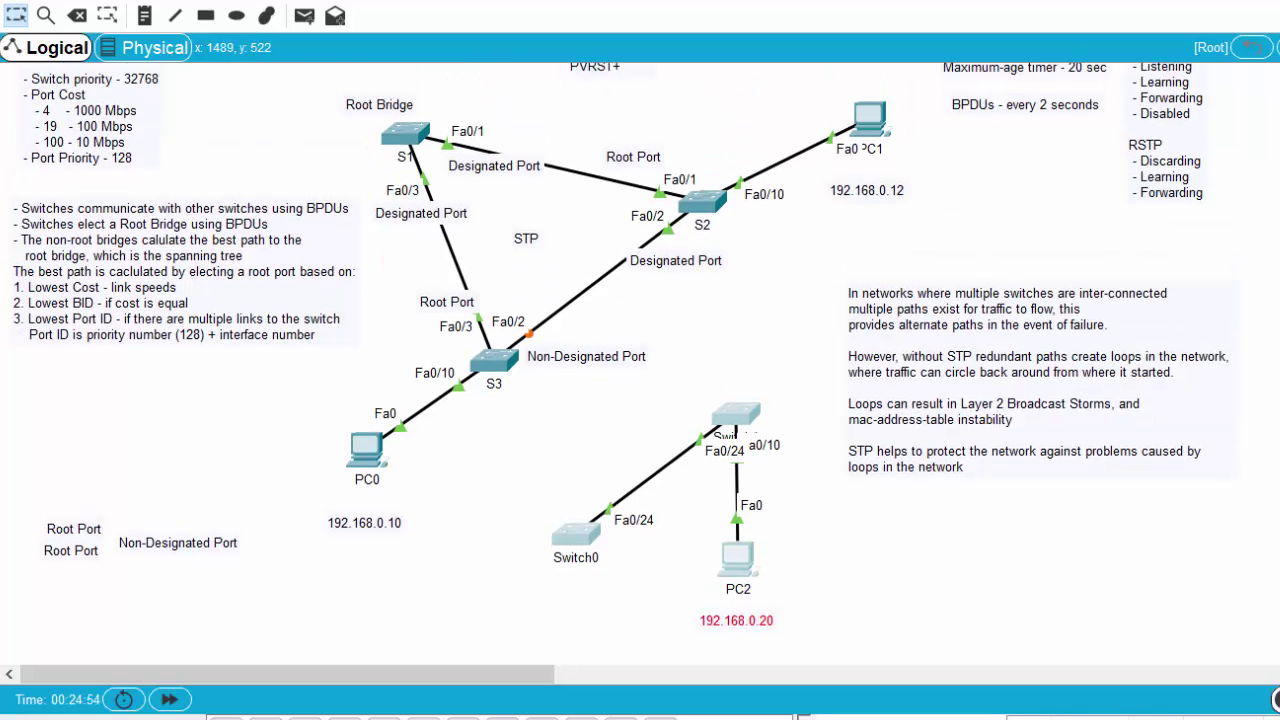
drag(745, 450, 766, 358)
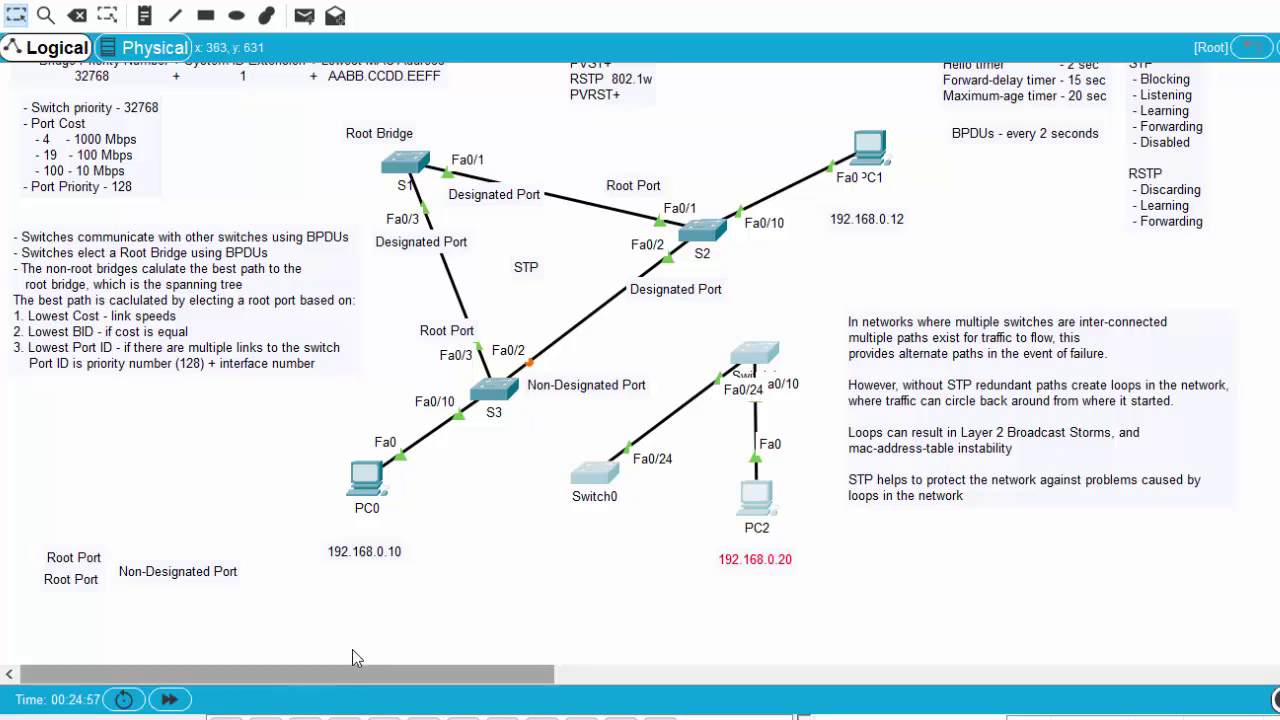
Step: Cable S2's FastEthernet0/3 port to FastEthernet0/3 on the switch above PC2
click(446, 603)
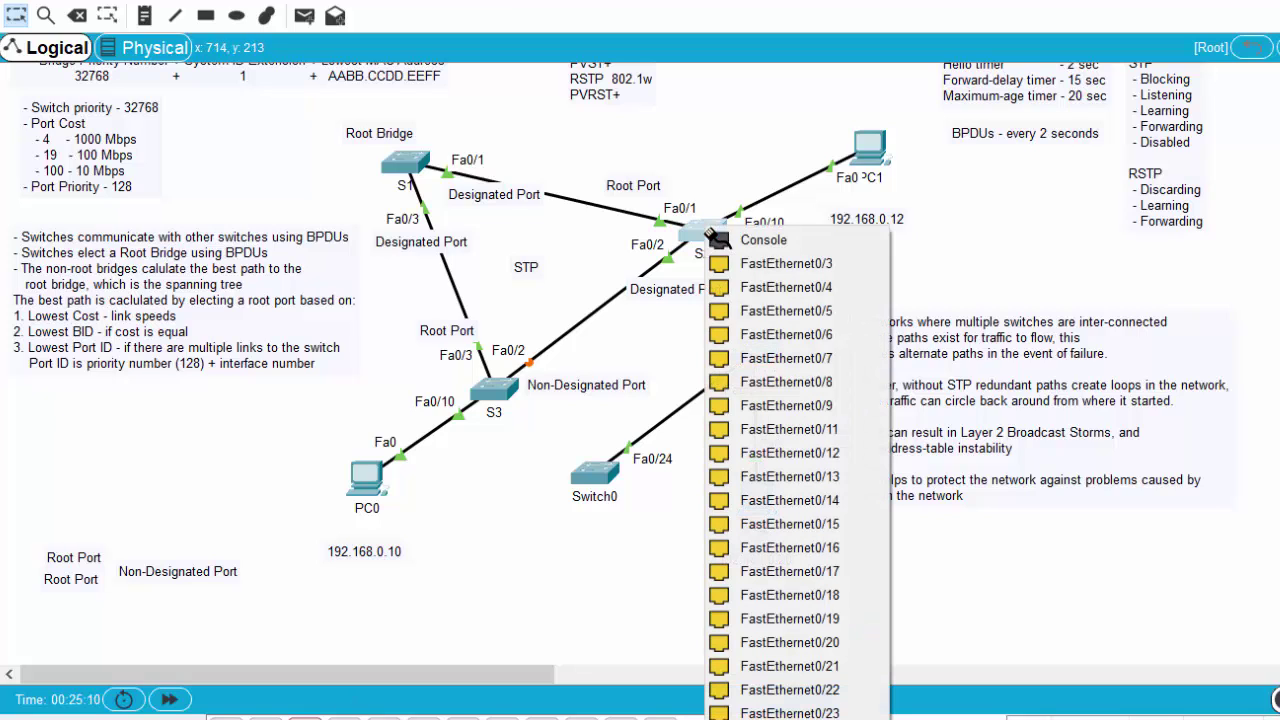
click(706, 229)
click(752, 264)
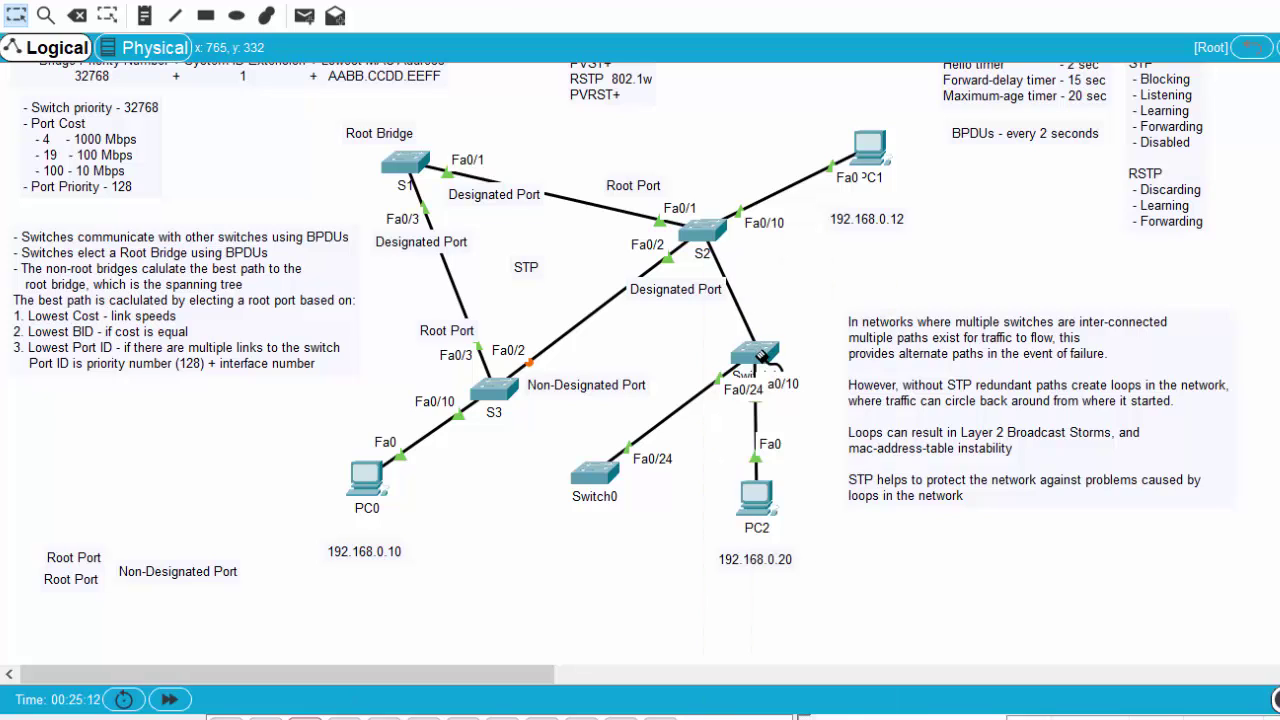
click(758, 355)
click(765, 432)
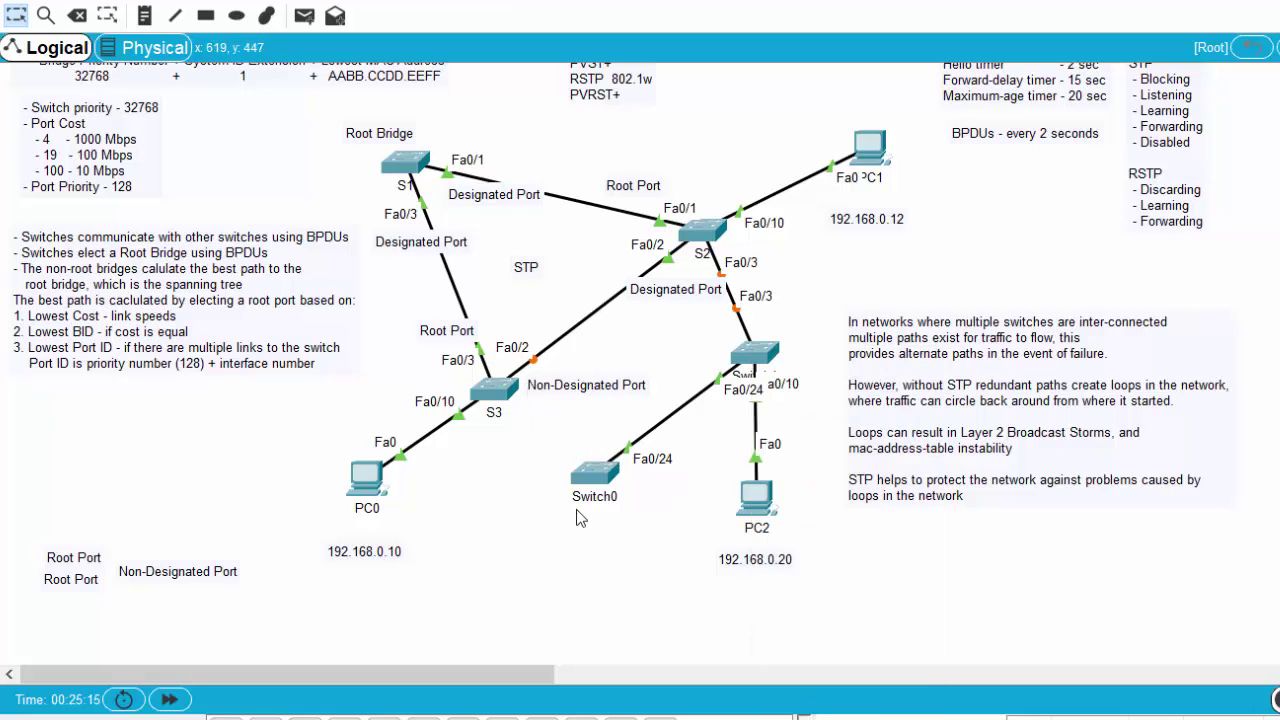
Step: Cable S3's FastEthernet0/4 port to FastEthernet0/4 on Switch0
click(495, 390)
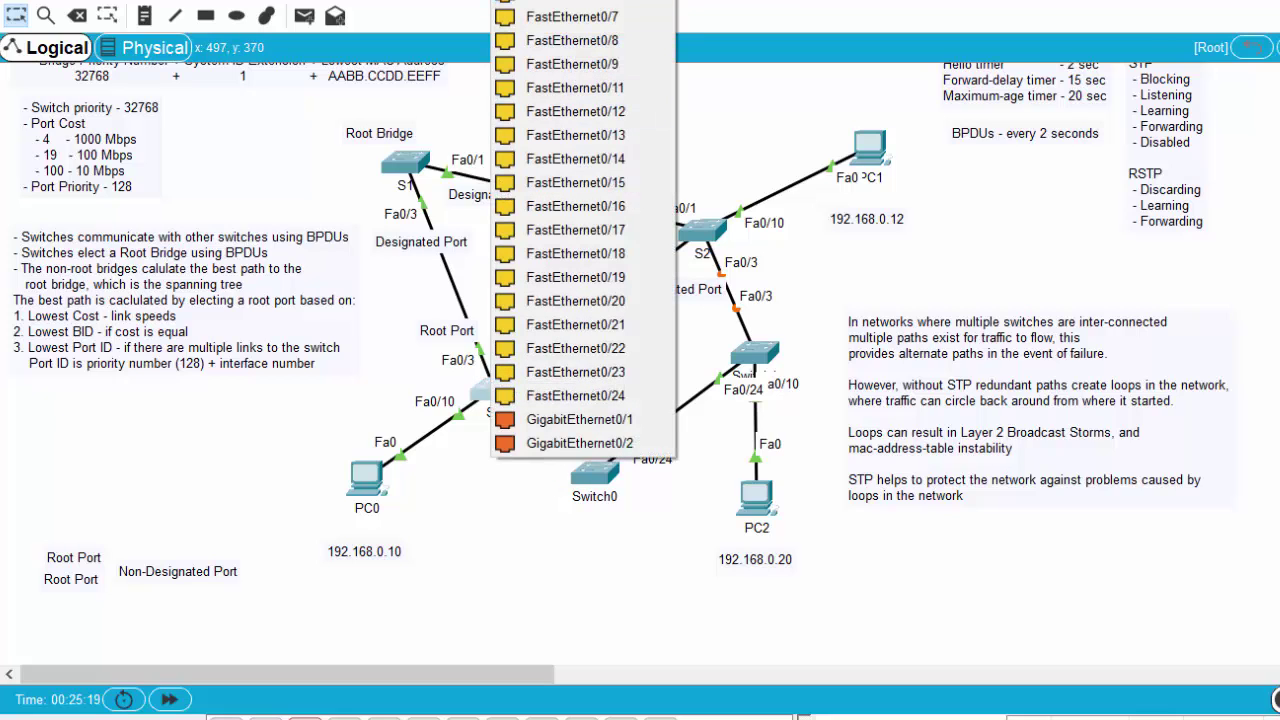
click(575, 16)
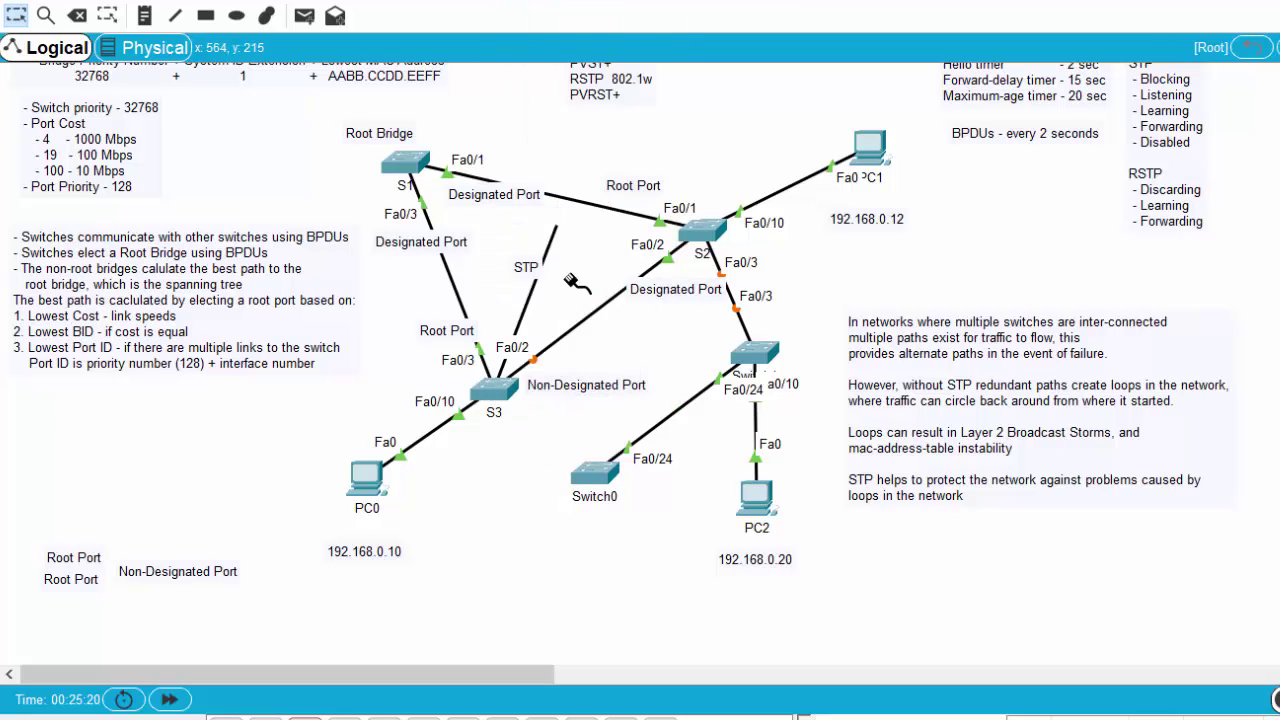
click(595, 472)
click(650, 6)
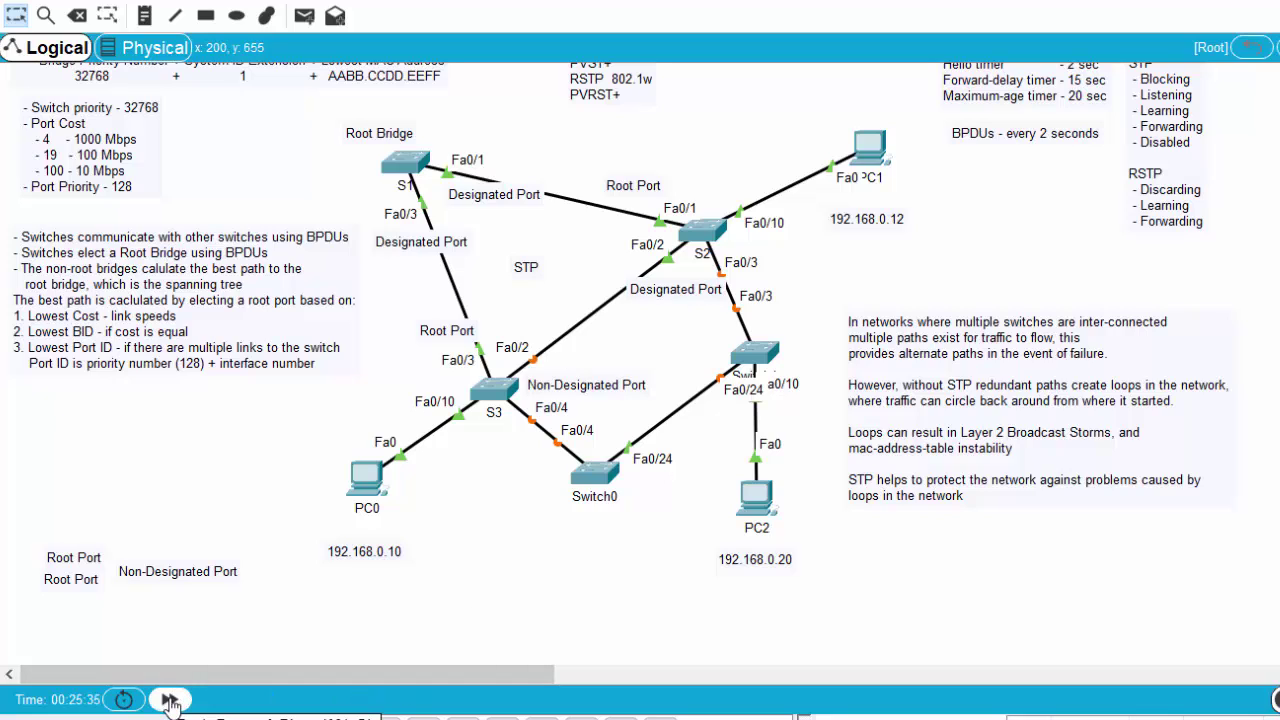
Step: Fast-forward the network time and place the spare Non-Designated Port label beside the Fa0/24 port of the switch above PC2
click(170, 701)
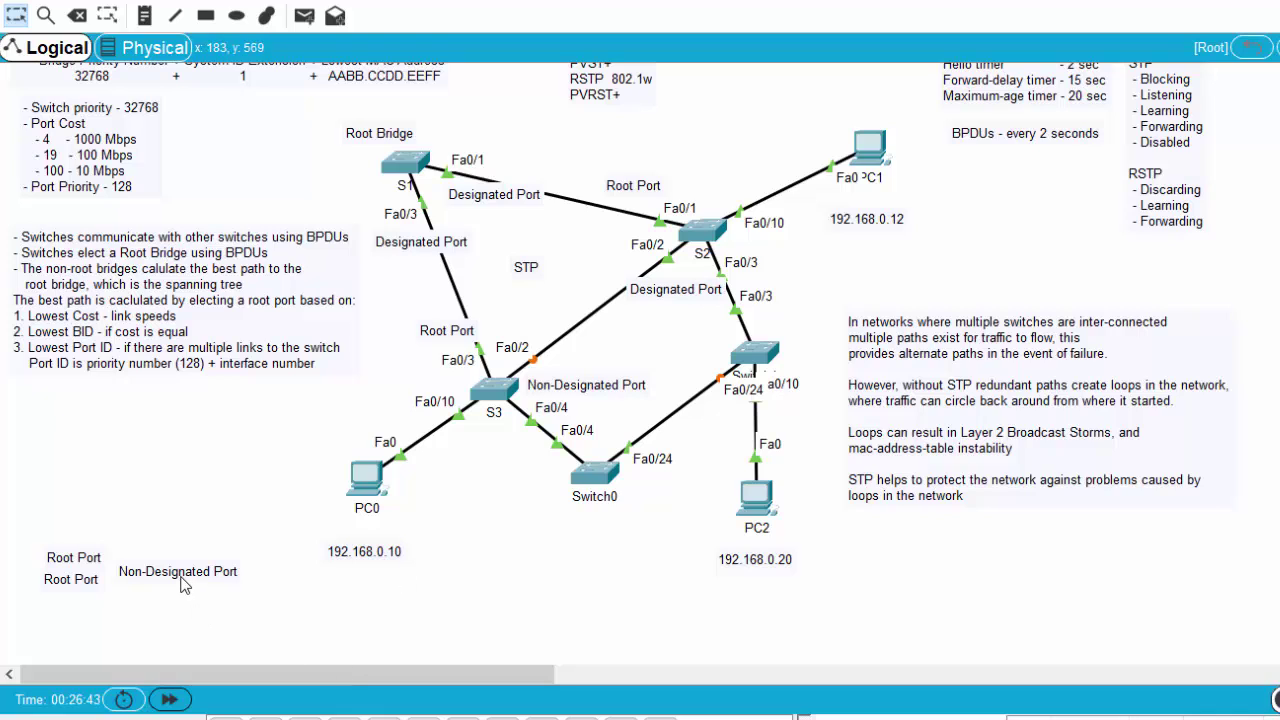
drag(183, 585, 728, 421)
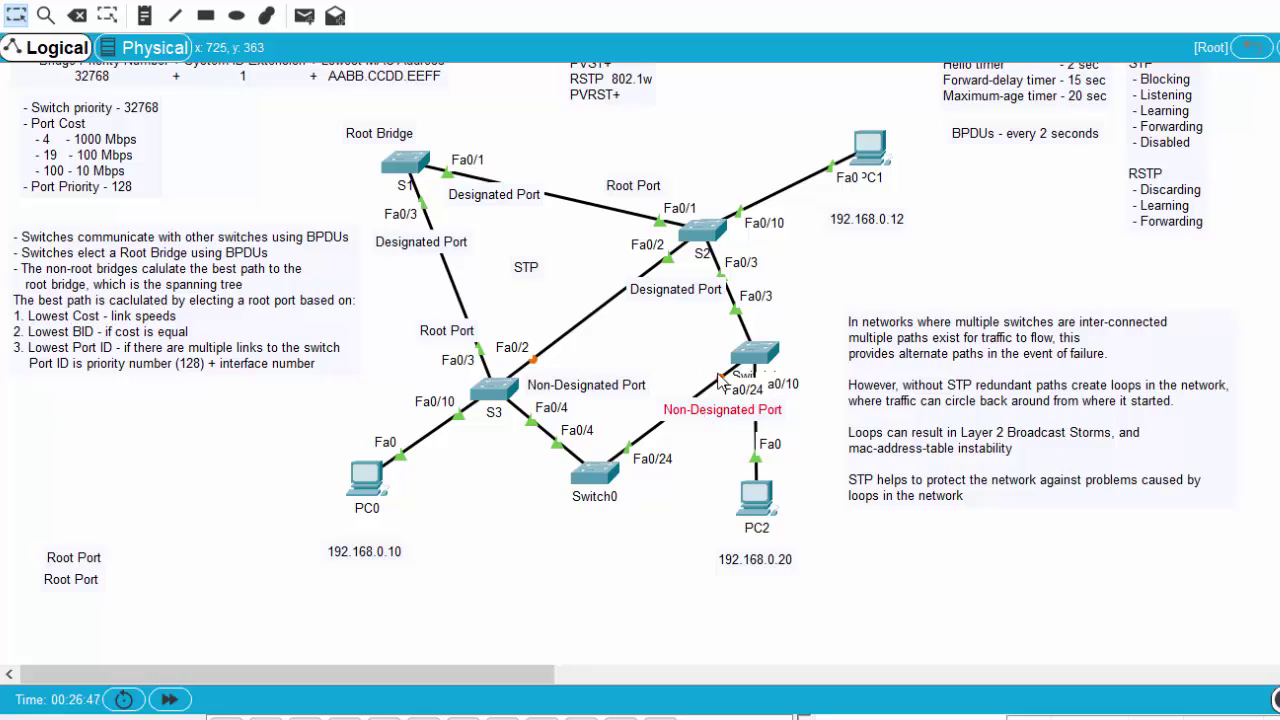
click(823, 294)
Step: Replace the link between S2 and the switch above PC2 with a GigabitEthernet0/1 to GigabitEthernet0/1 connection, and fast-forward the network time
click(77, 15)
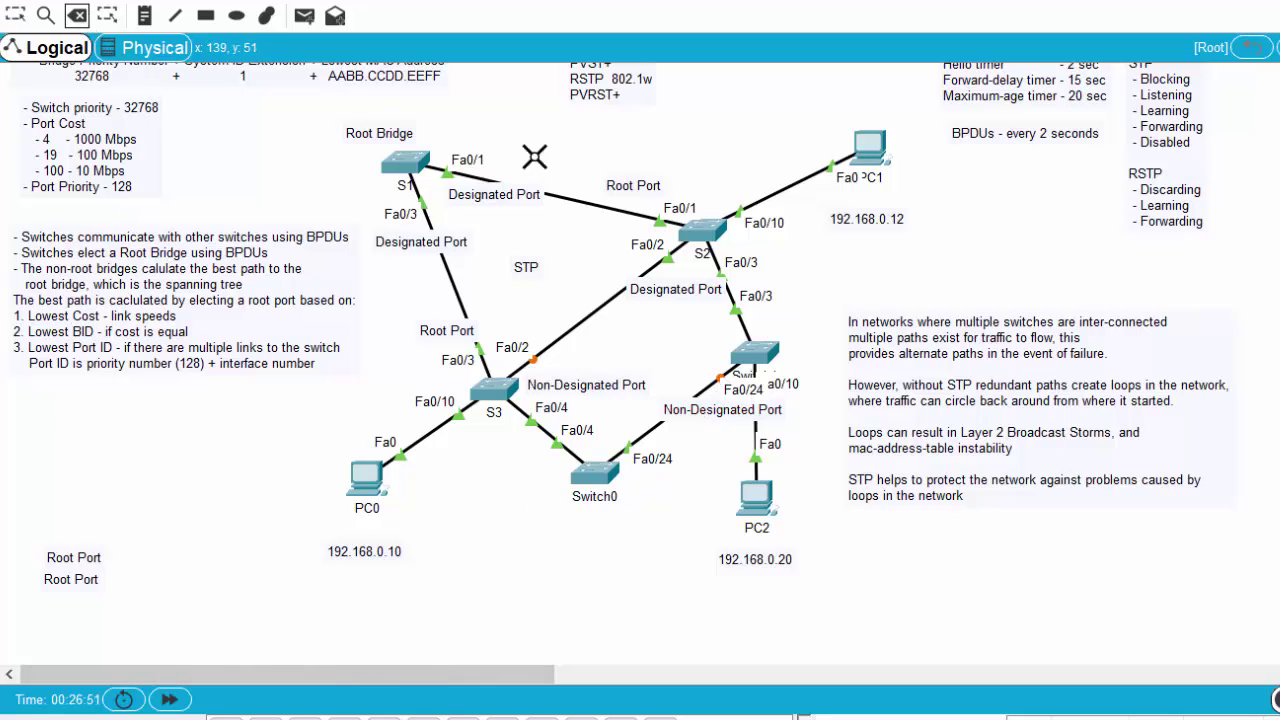
click(740, 318)
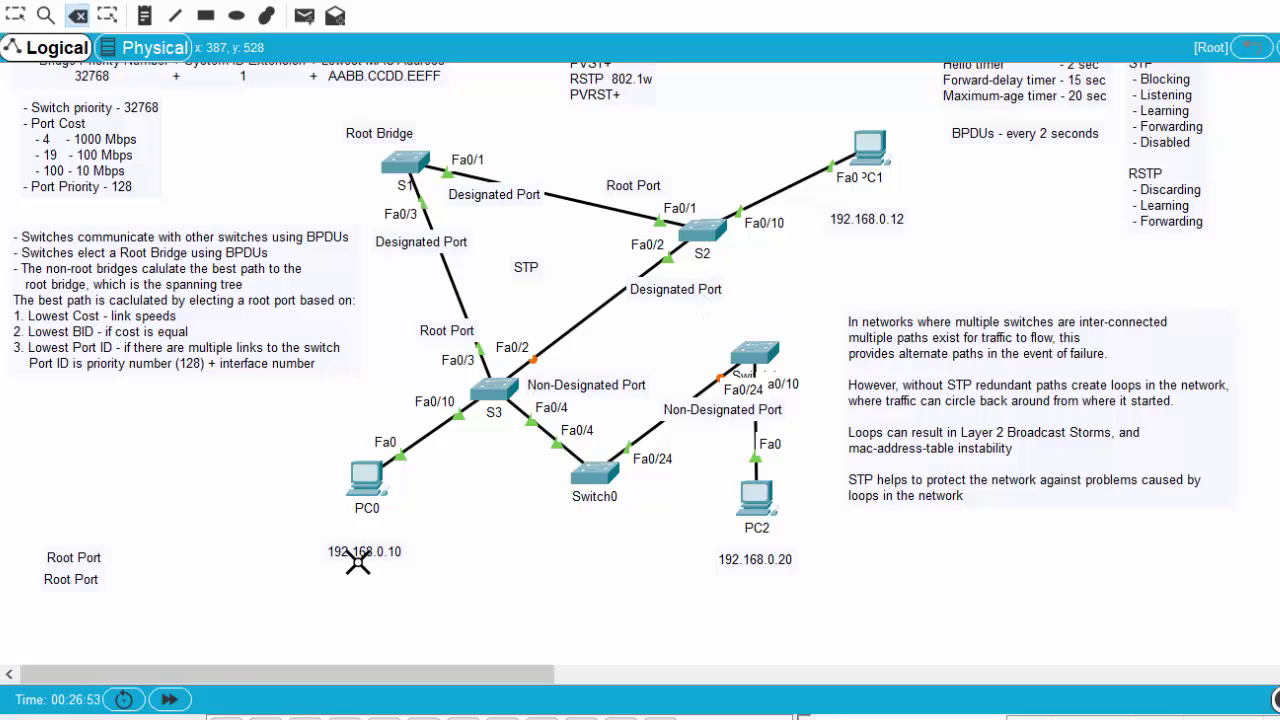
click(755, 355)
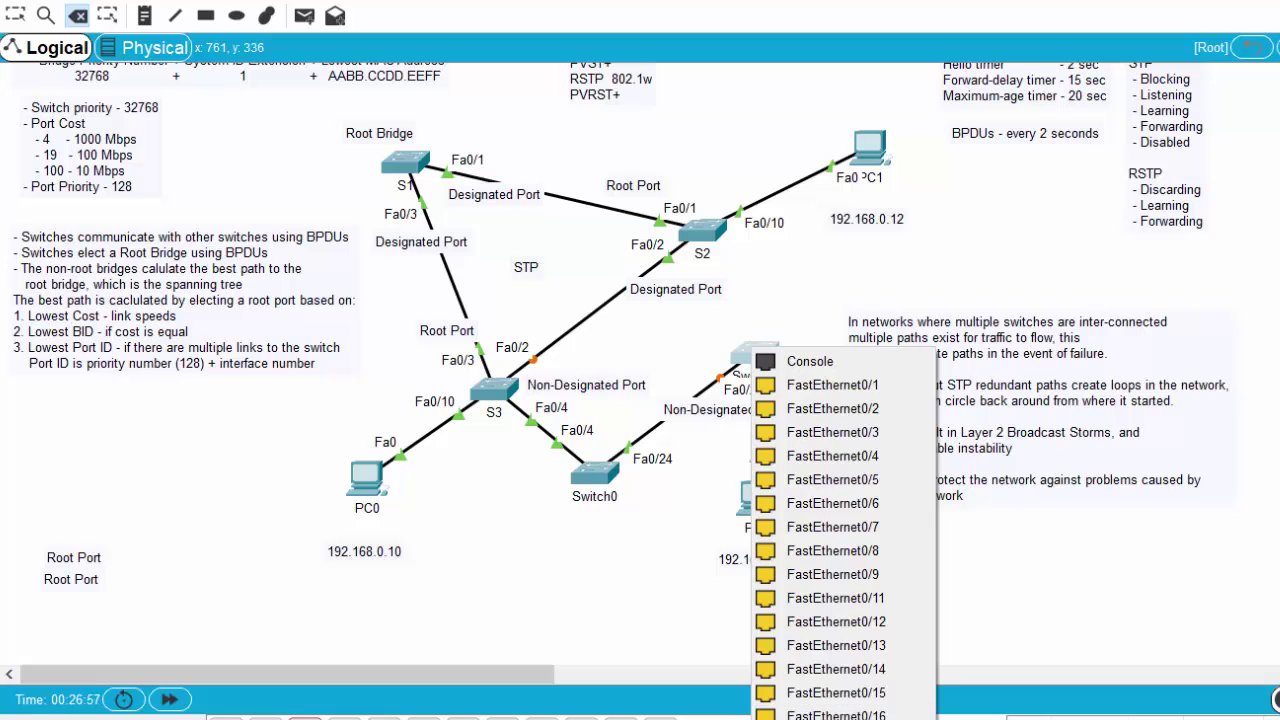
click(832, 432)
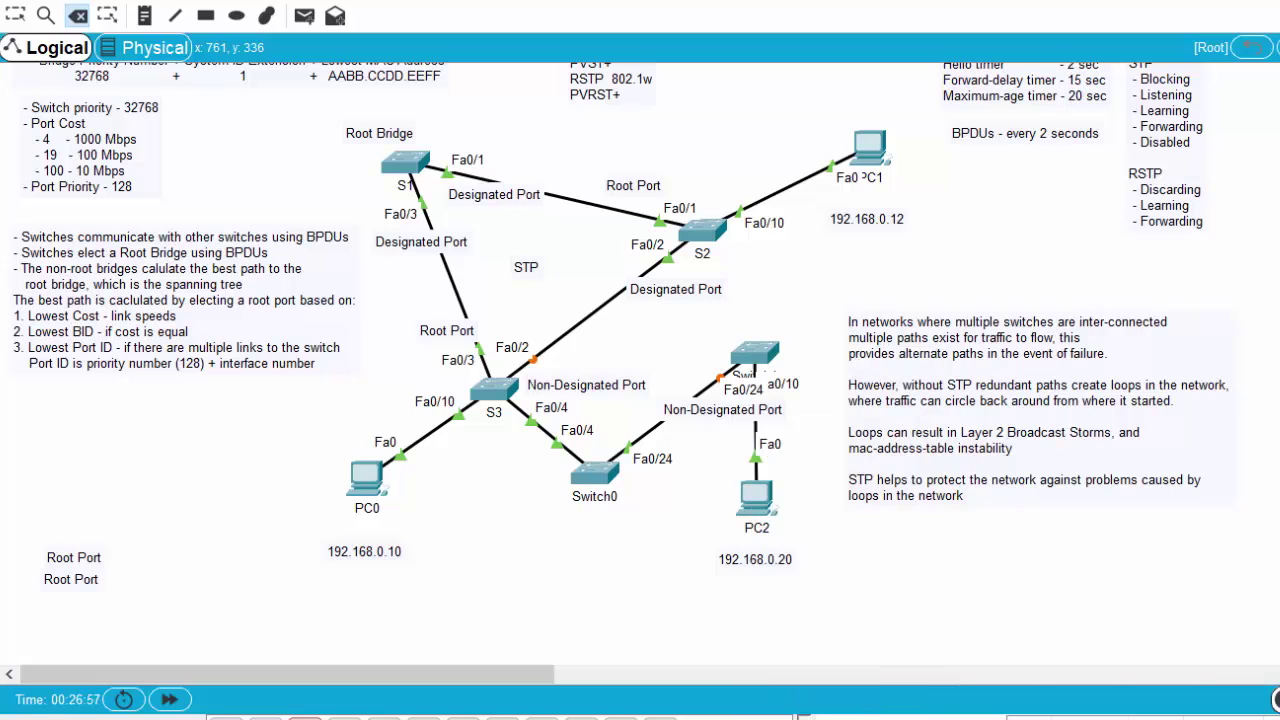
click(706, 230)
click(790, 719)
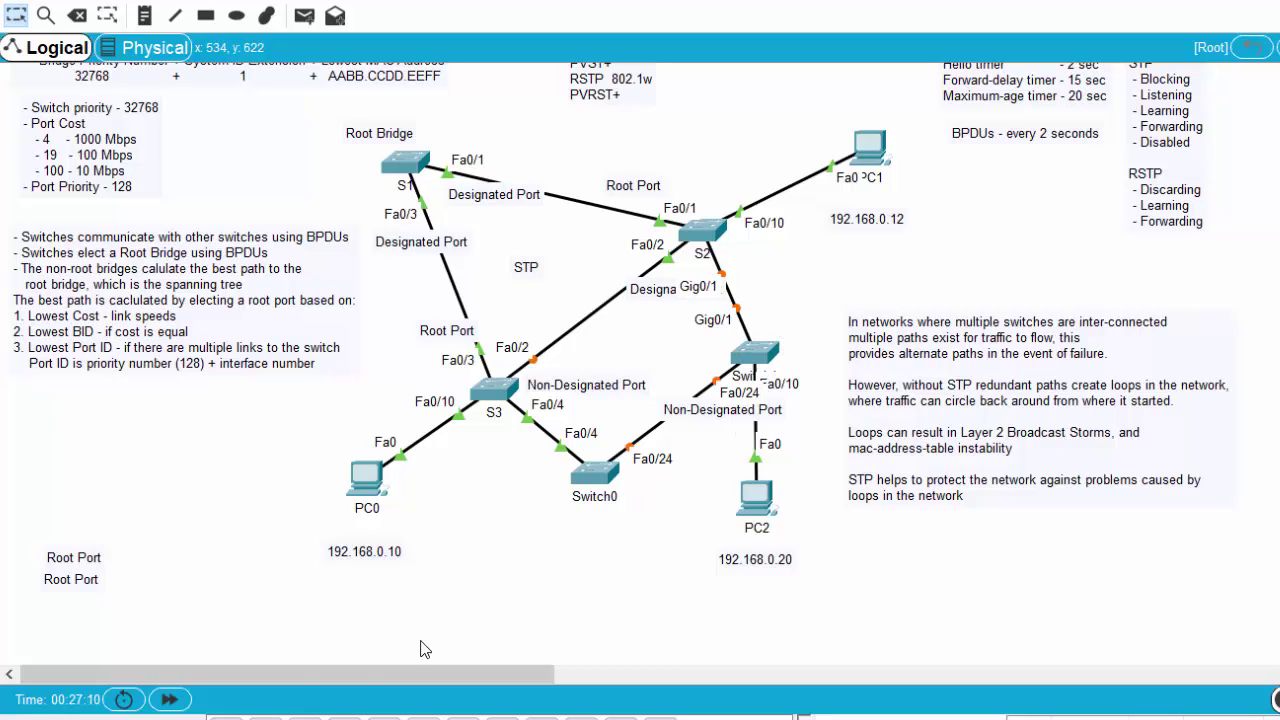
click(169, 702)
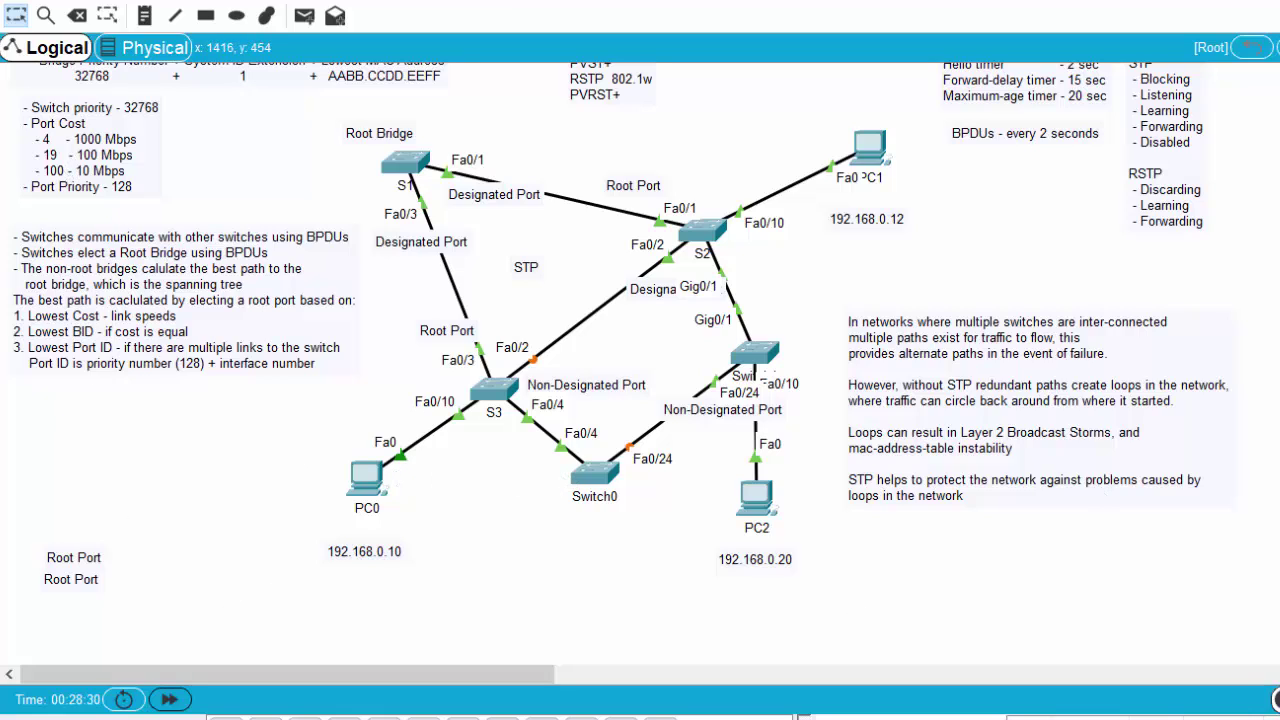
Step: Open the CLI of switch S1, leave configuration mode and run show spanning-tree vlan 1
scroll(640, 380, up, 2)
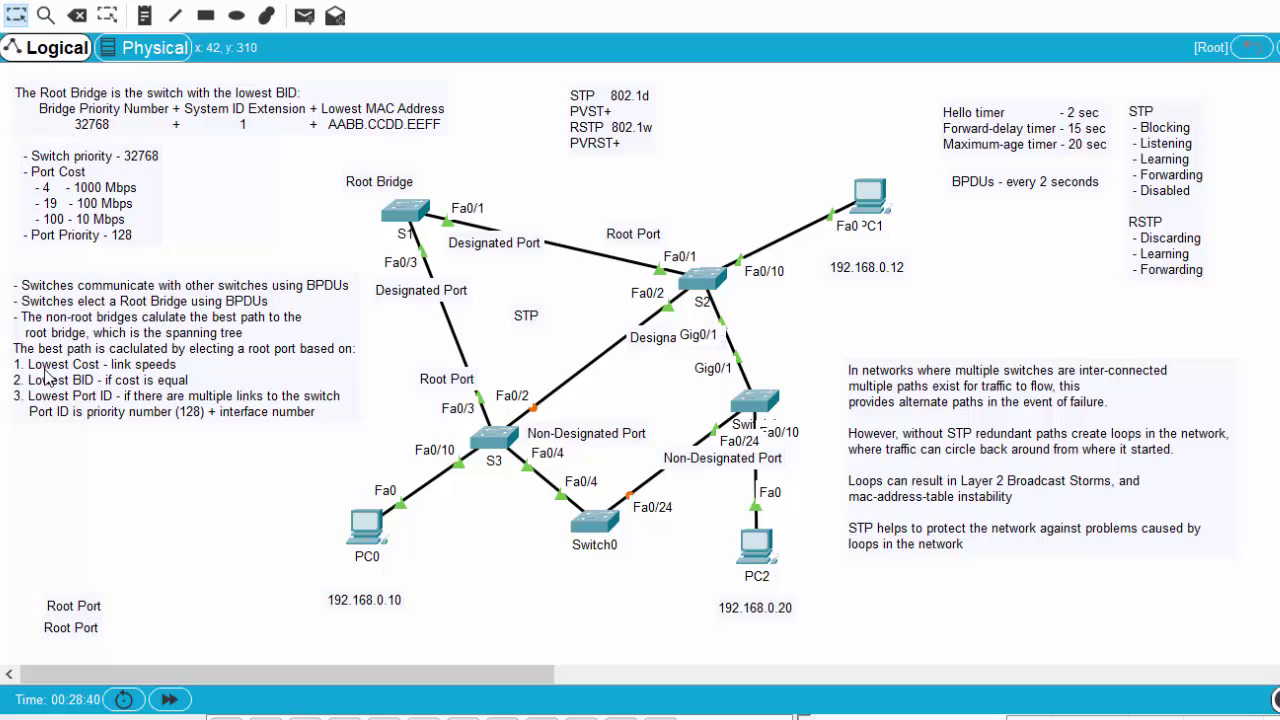
click(398, 216)
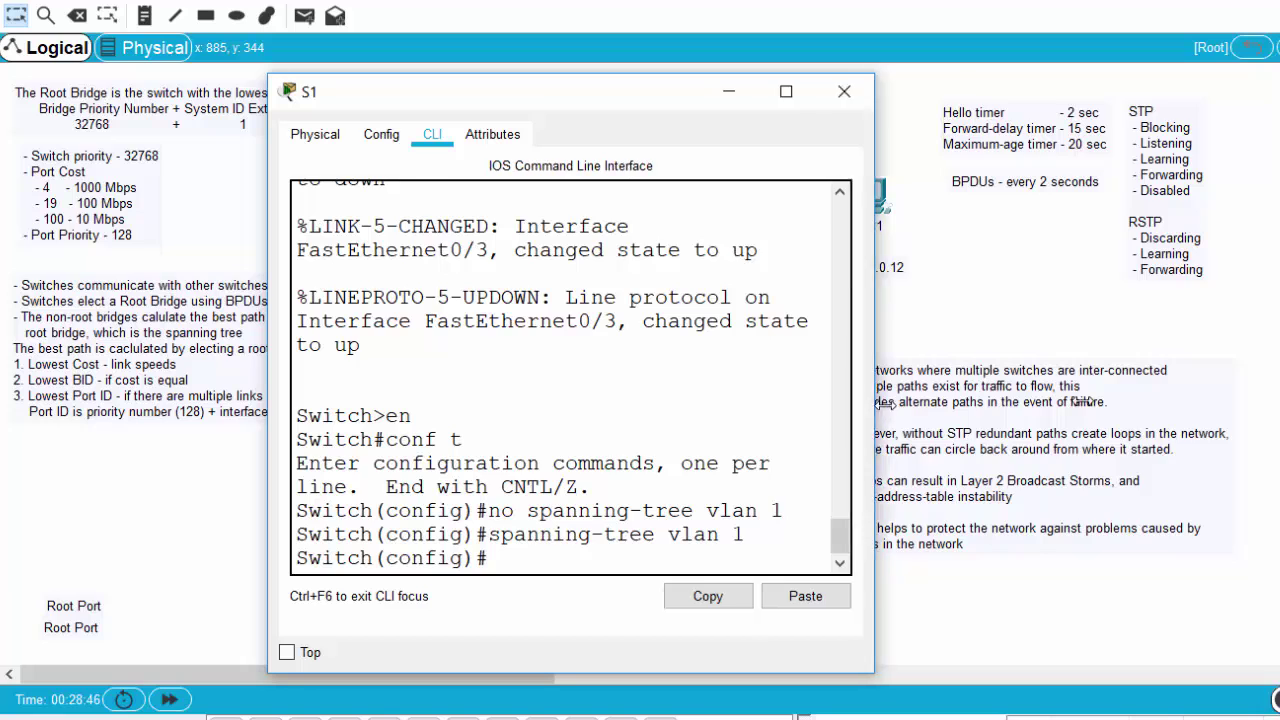
key(Return)
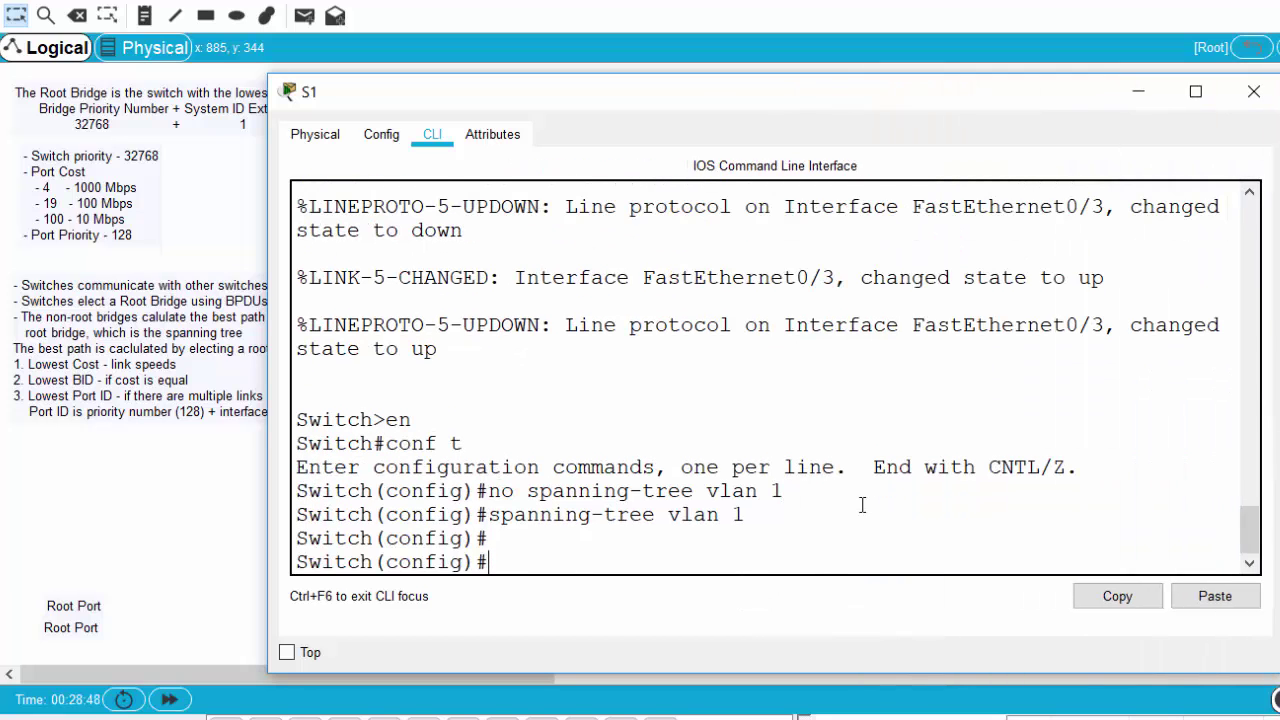
key(ctrl+z)
text(show )
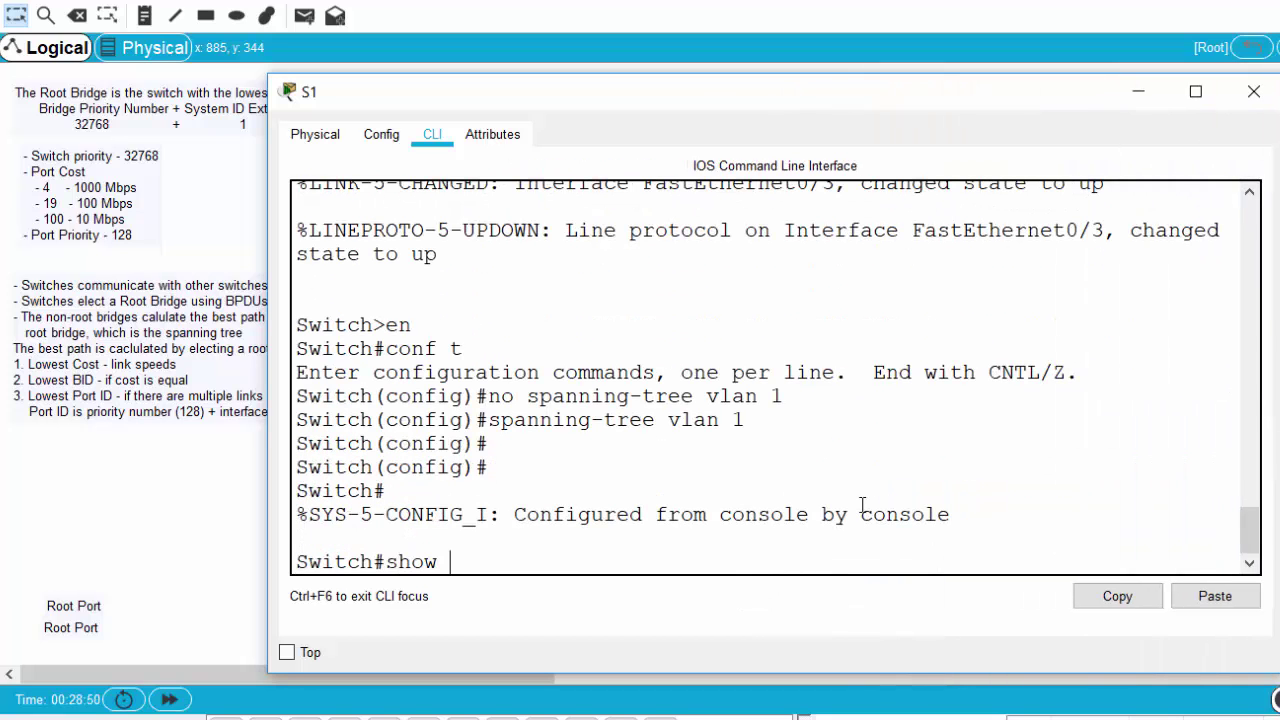
text(span)
key(Tab)
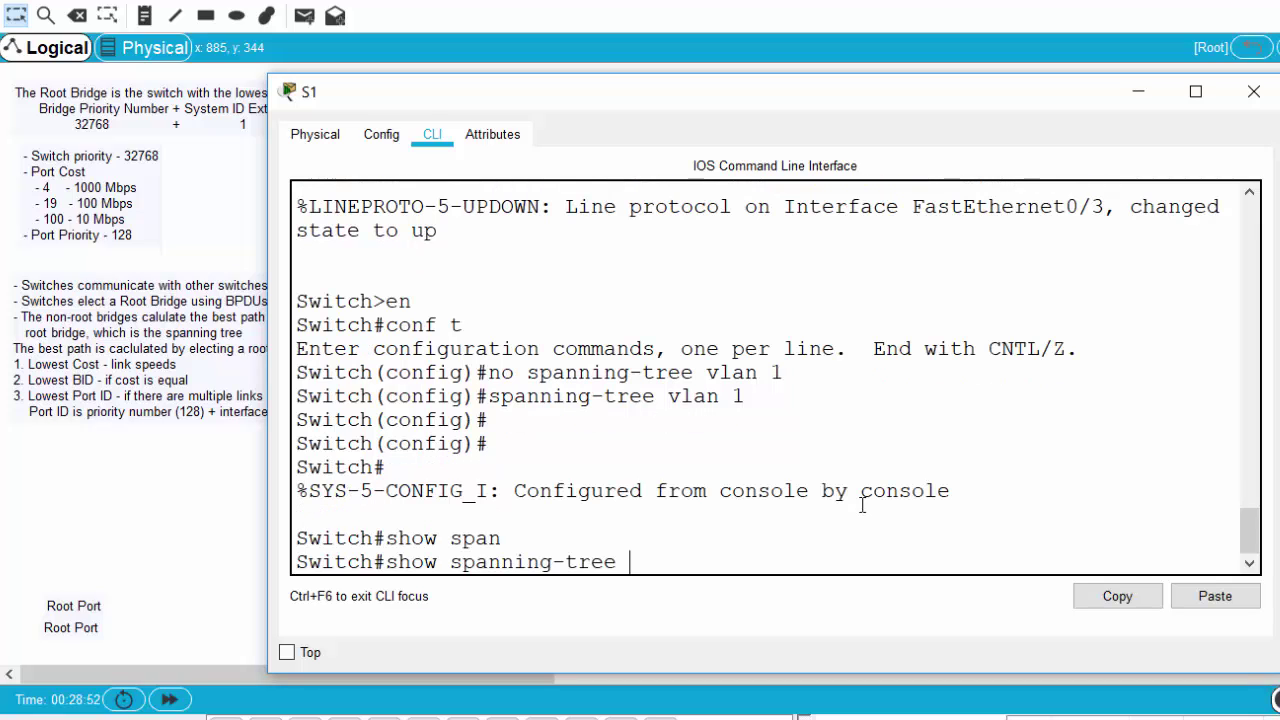
text(vlan 1)
key(Return)
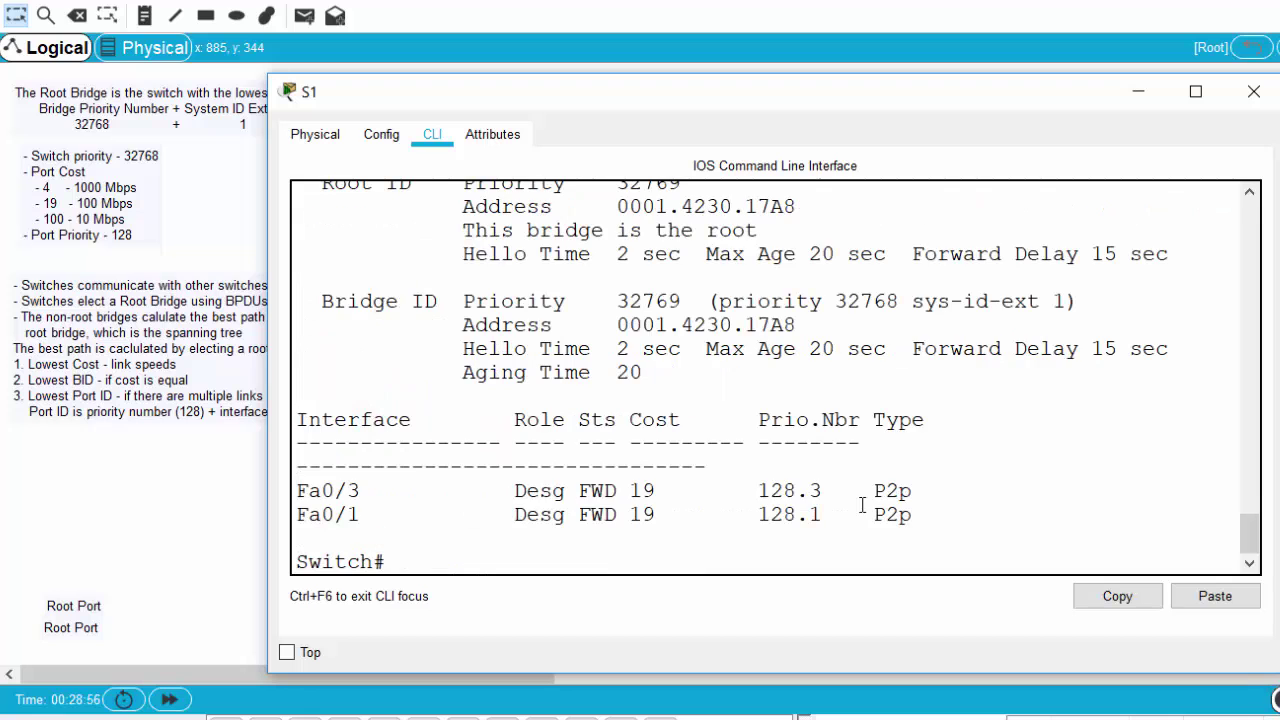
Step: Examine the Root ID and Bridge ID sections of S1's spanning-tree output, comparing their addresses and checking whether this bridge is the root
drag(1122, 688, 1122, 717)
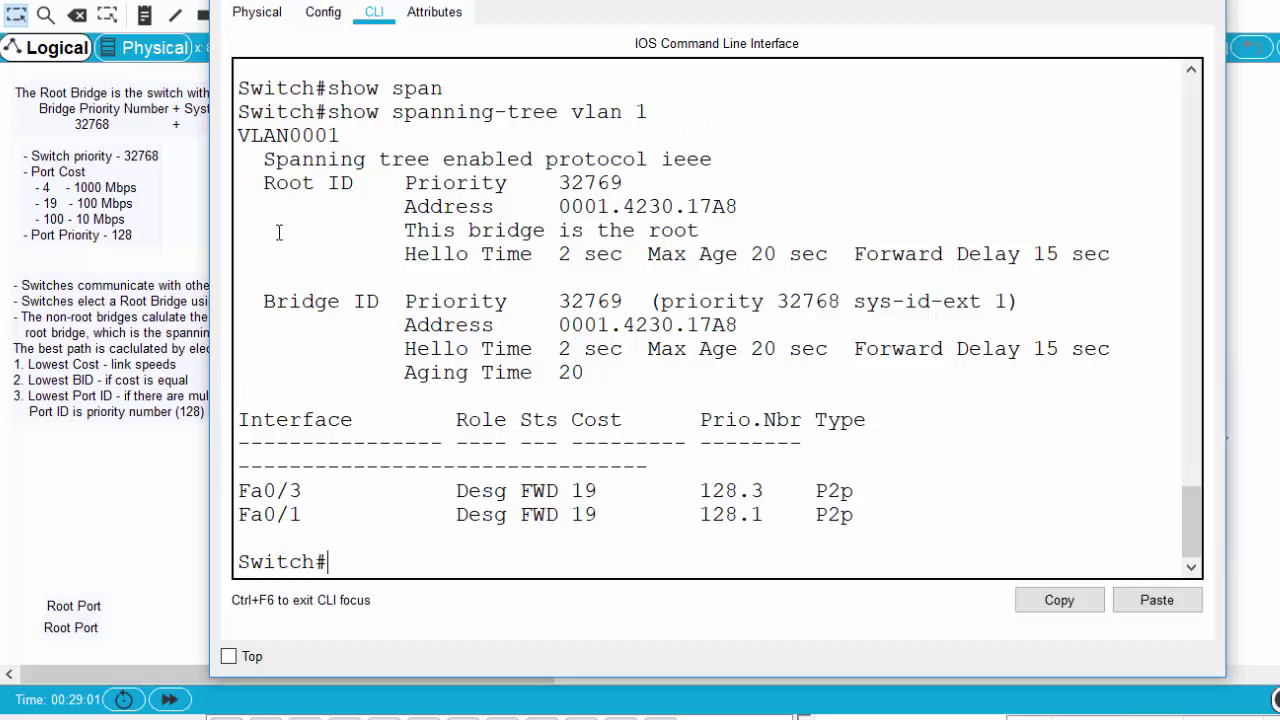
drag(261, 185, 357, 187)
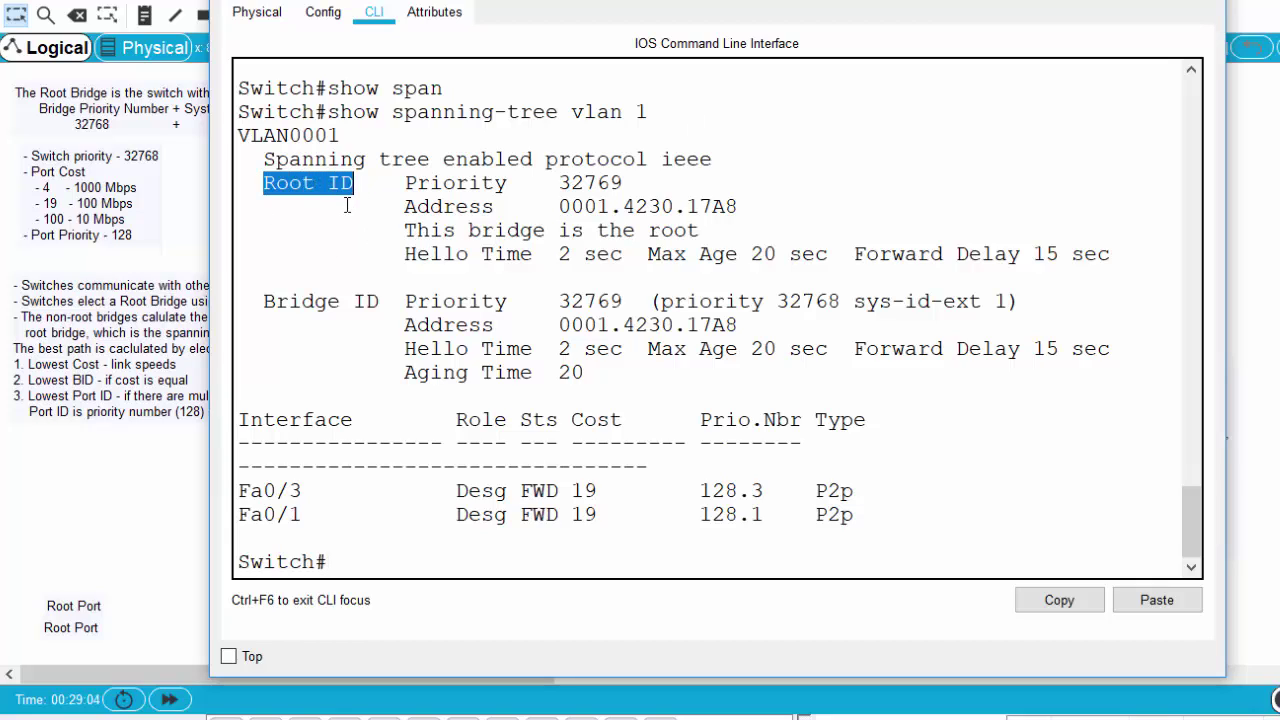
drag(558, 184, 626, 184)
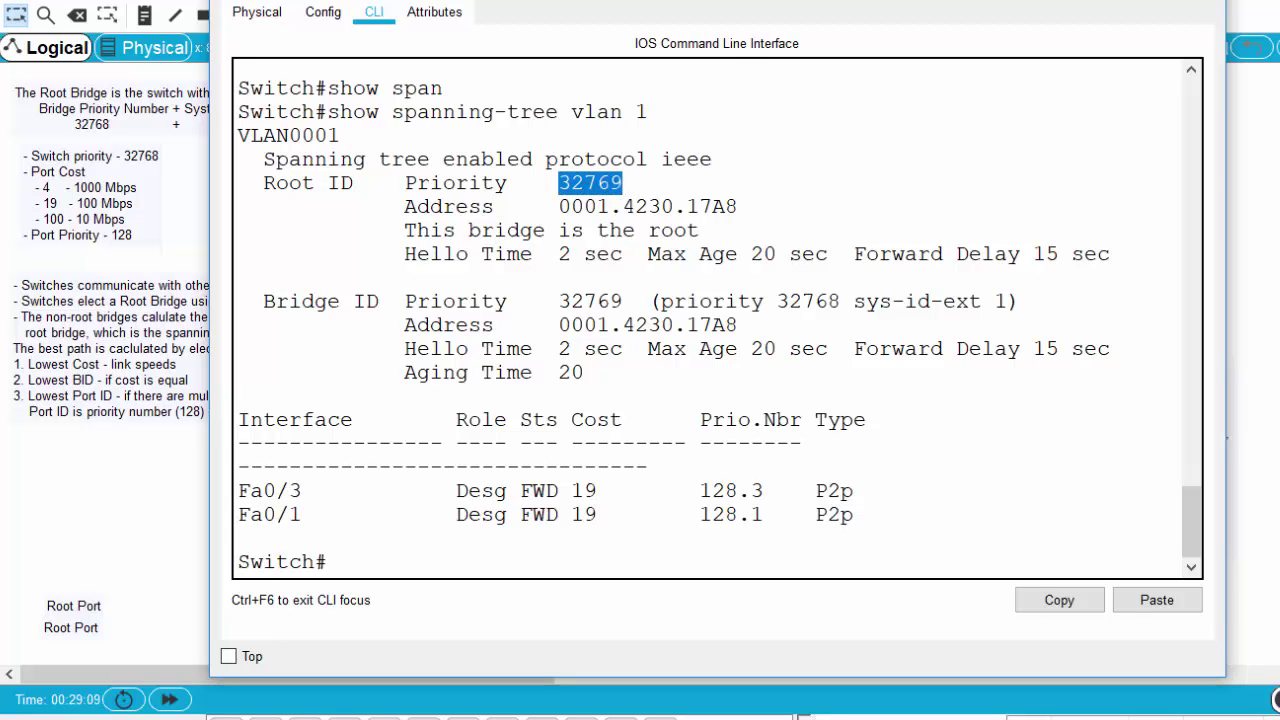
drag(613, 3, 752, 10)
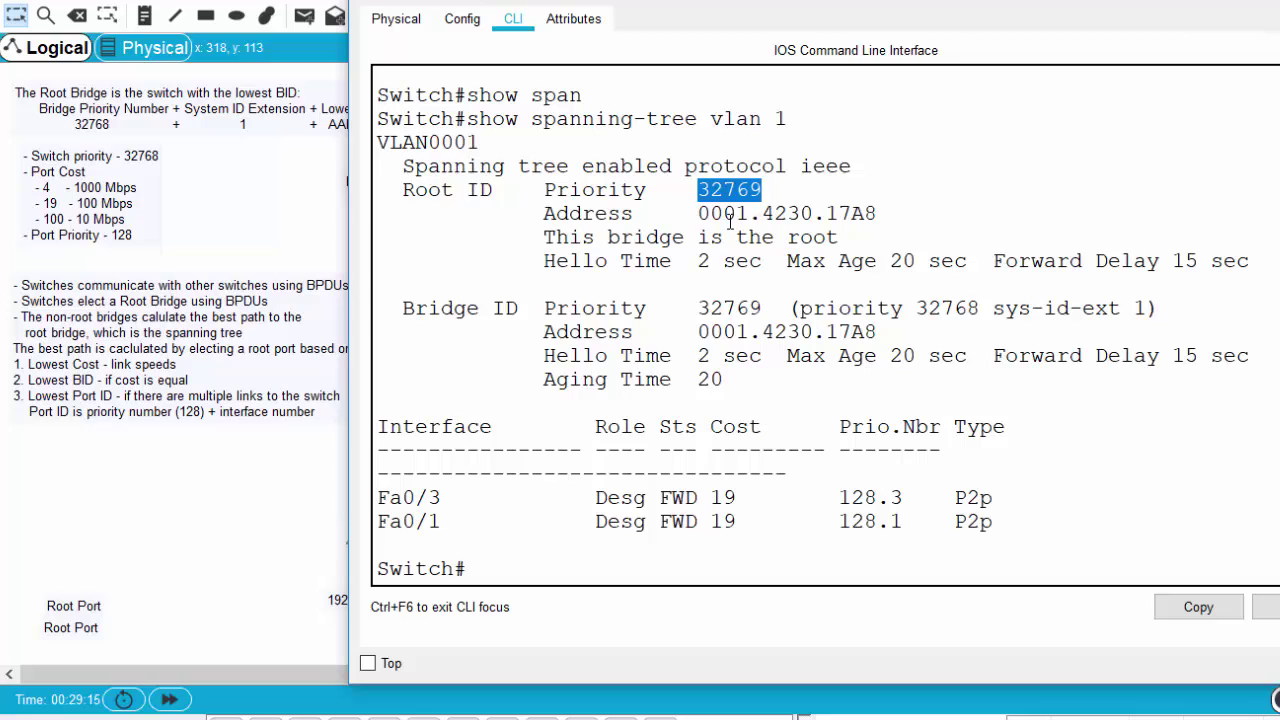
drag(698, 213, 883, 213)
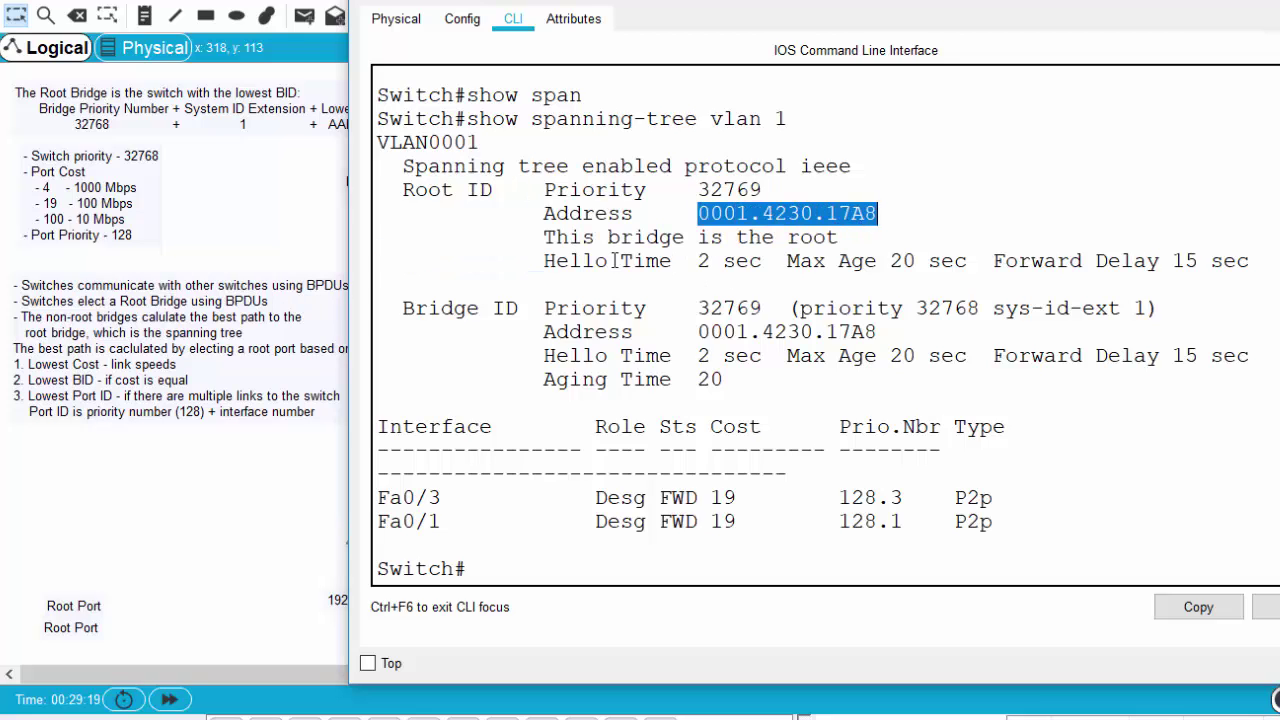
drag(545, 237, 872, 244)
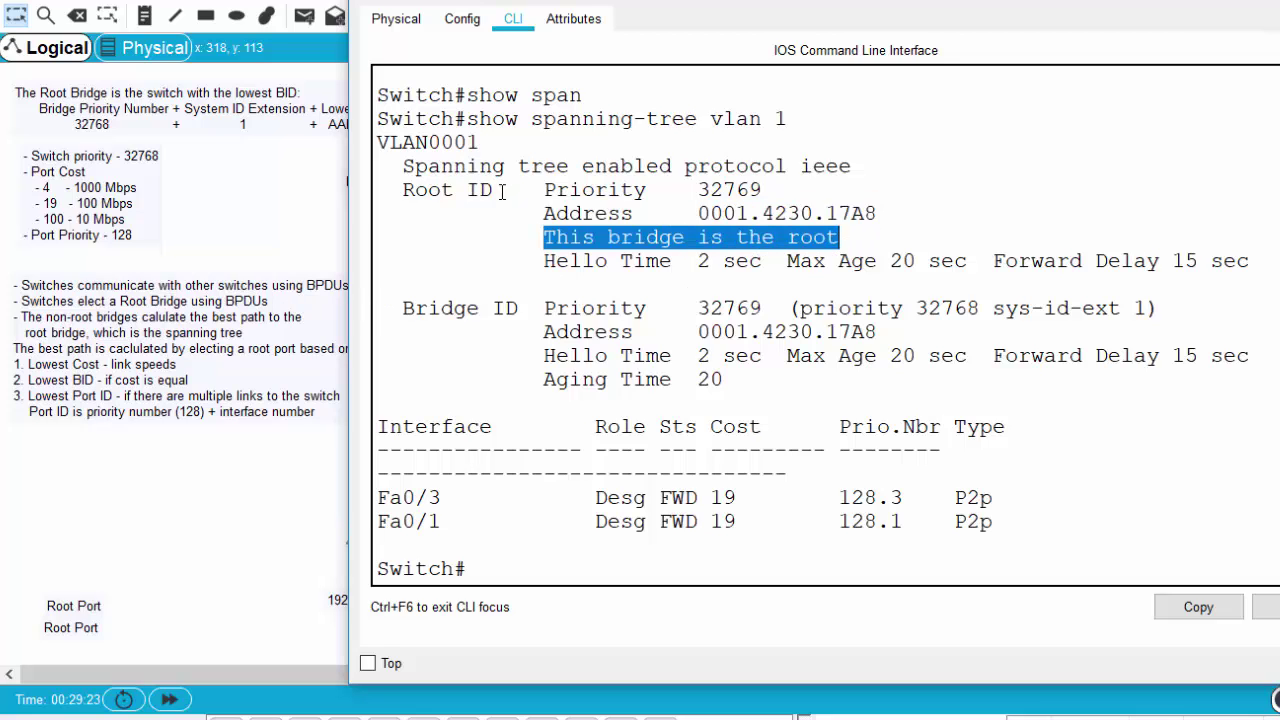
drag(372, 568, 488, 568)
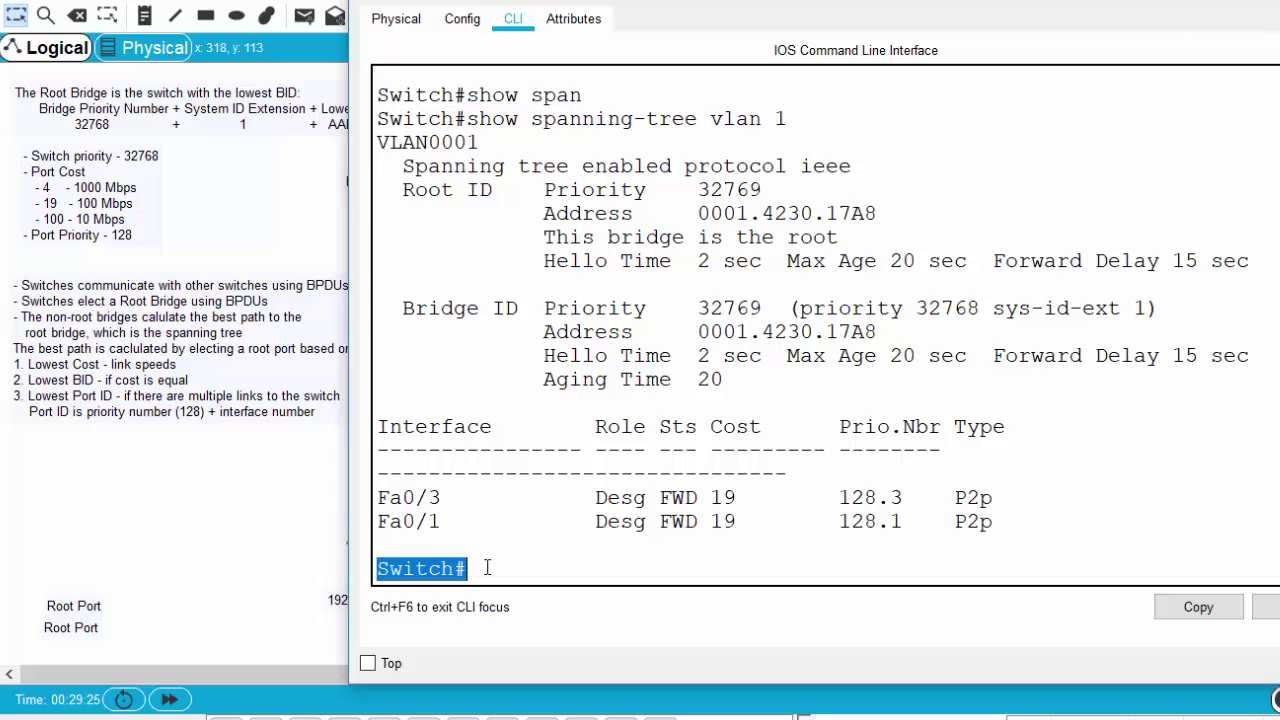
drag(862, 241, 524, 246)
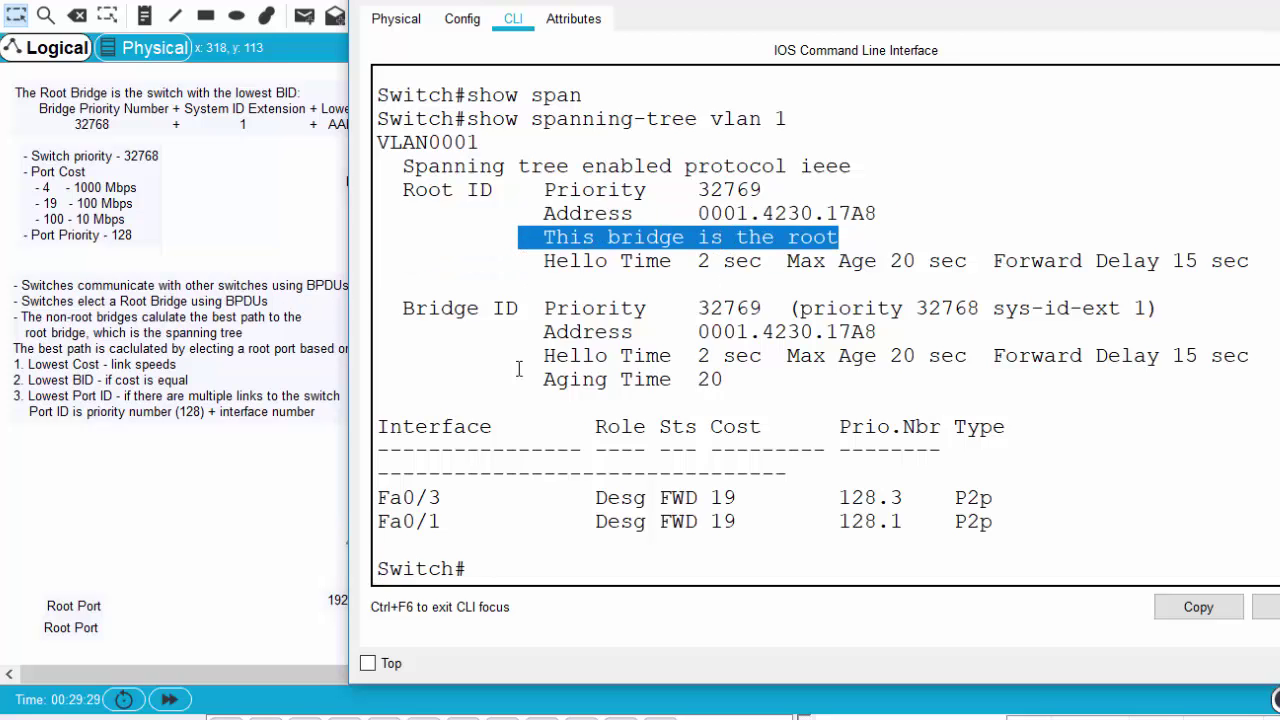
drag(402, 188, 518, 190)
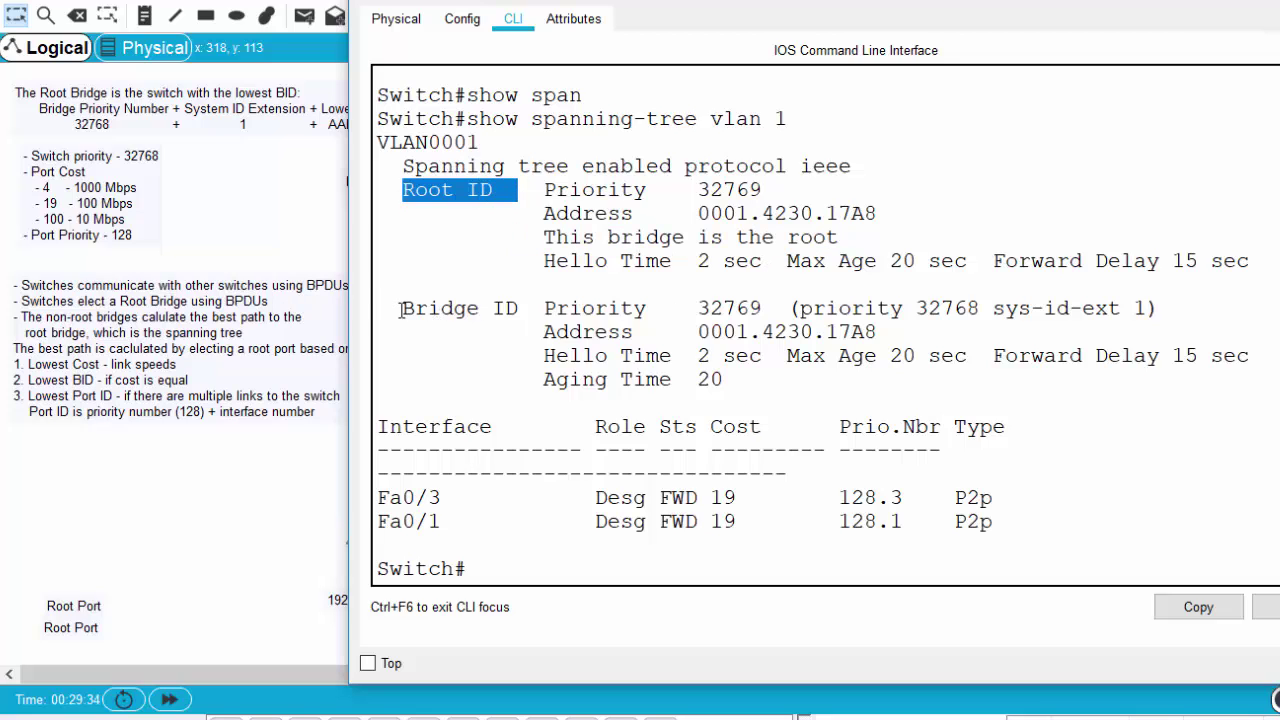
drag(390, 310, 530, 316)
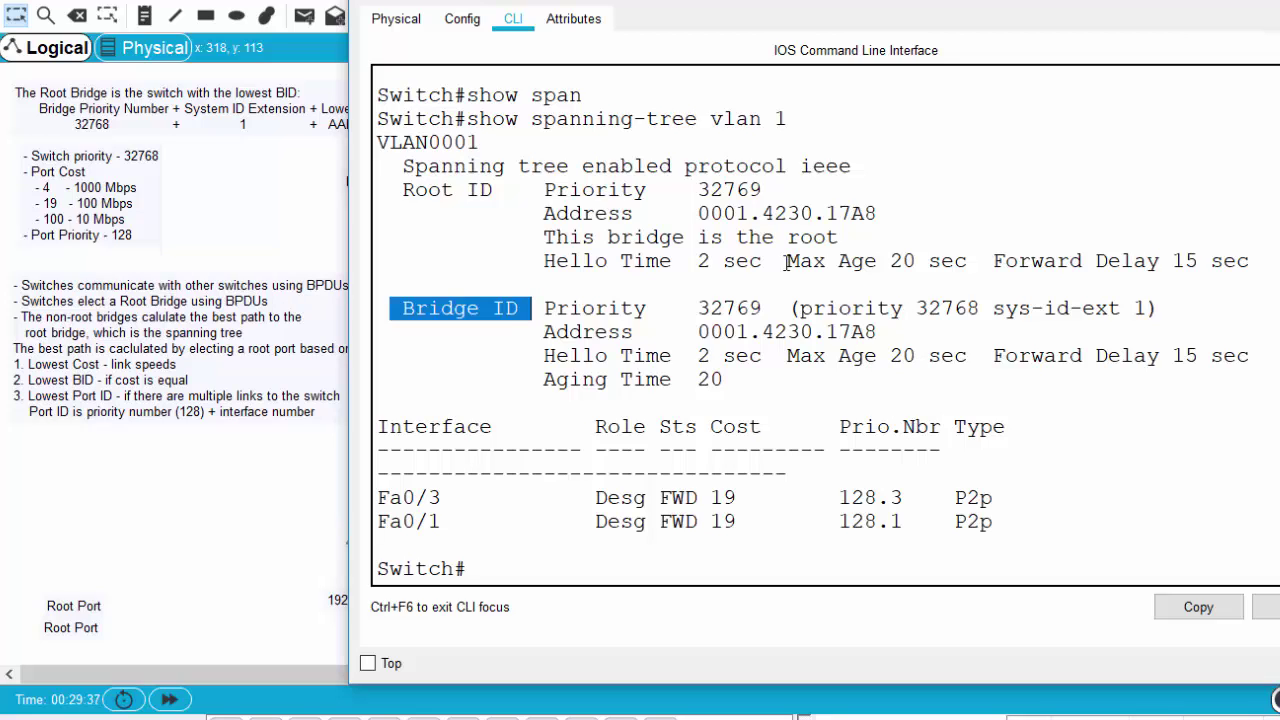
drag(690, 330, 860, 342)
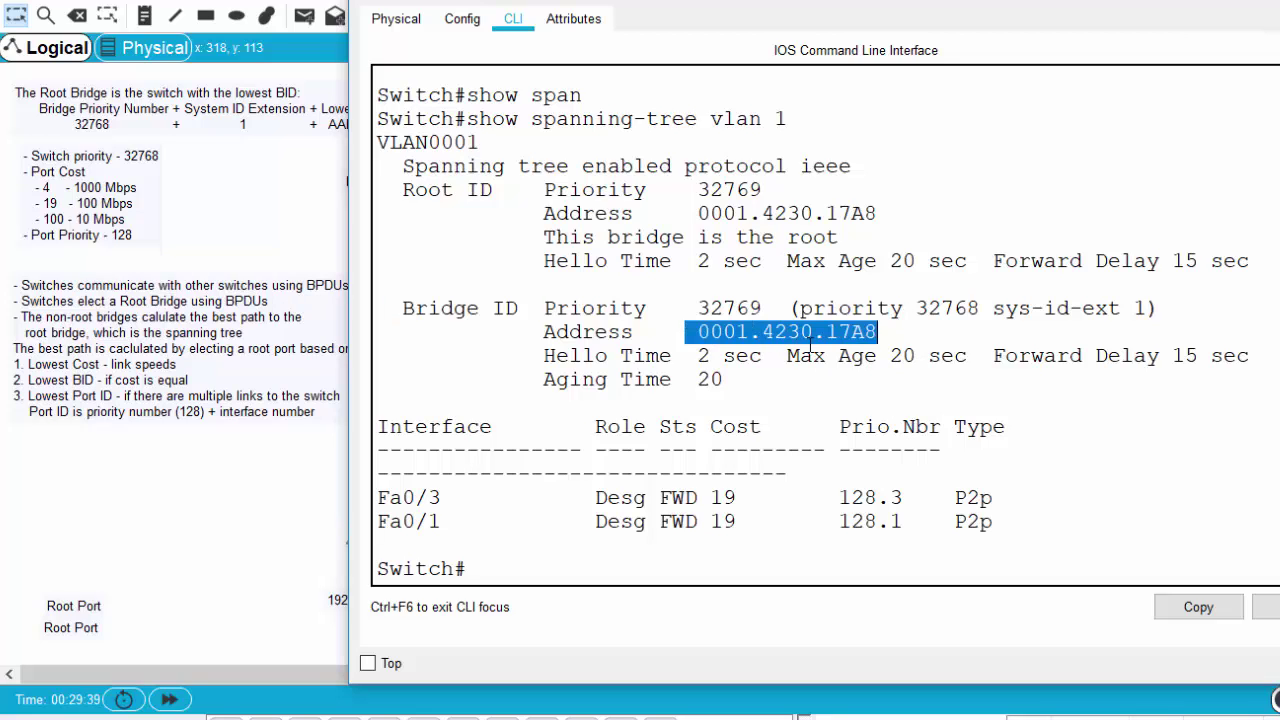
drag(688, 213, 896, 224)
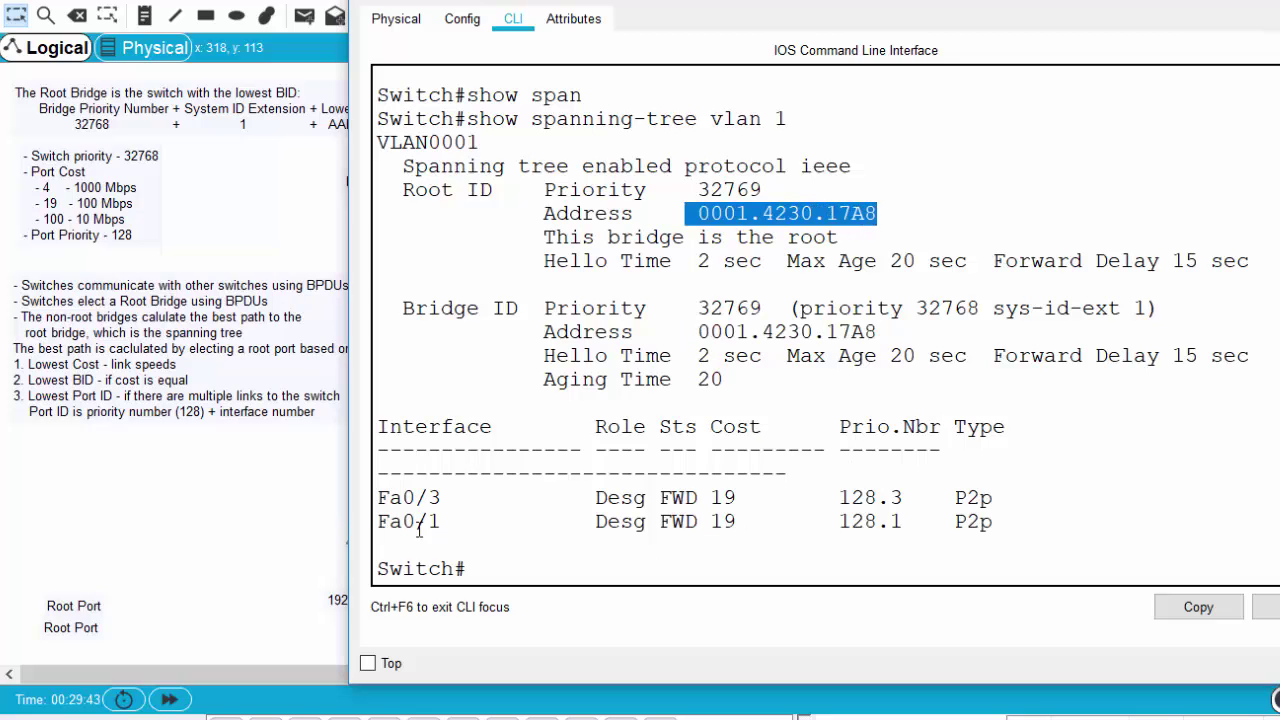
Step: Examine the role, cost and port priority of interfaces Fa0/3 and Fa0/1 in S1's spanning-tree output
drag(594, 497, 663, 499)
drag(589, 521, 662, 533)
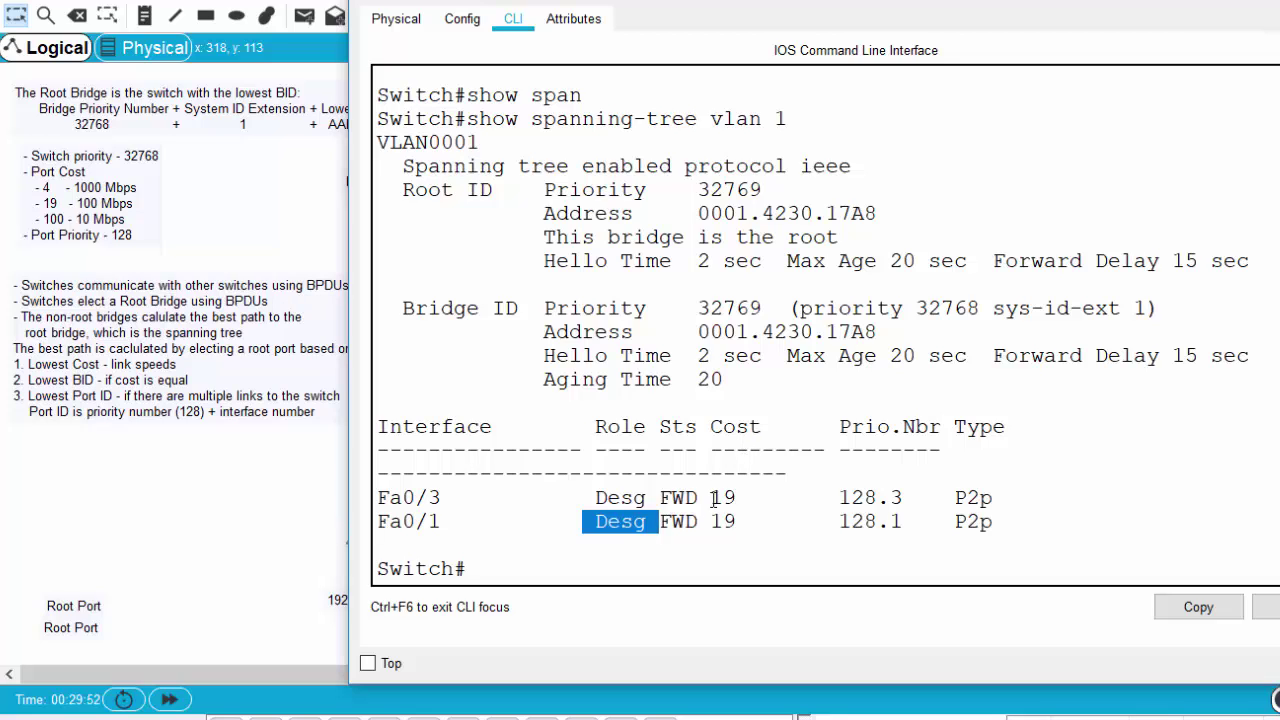
drag(712, 497, 737, 527)
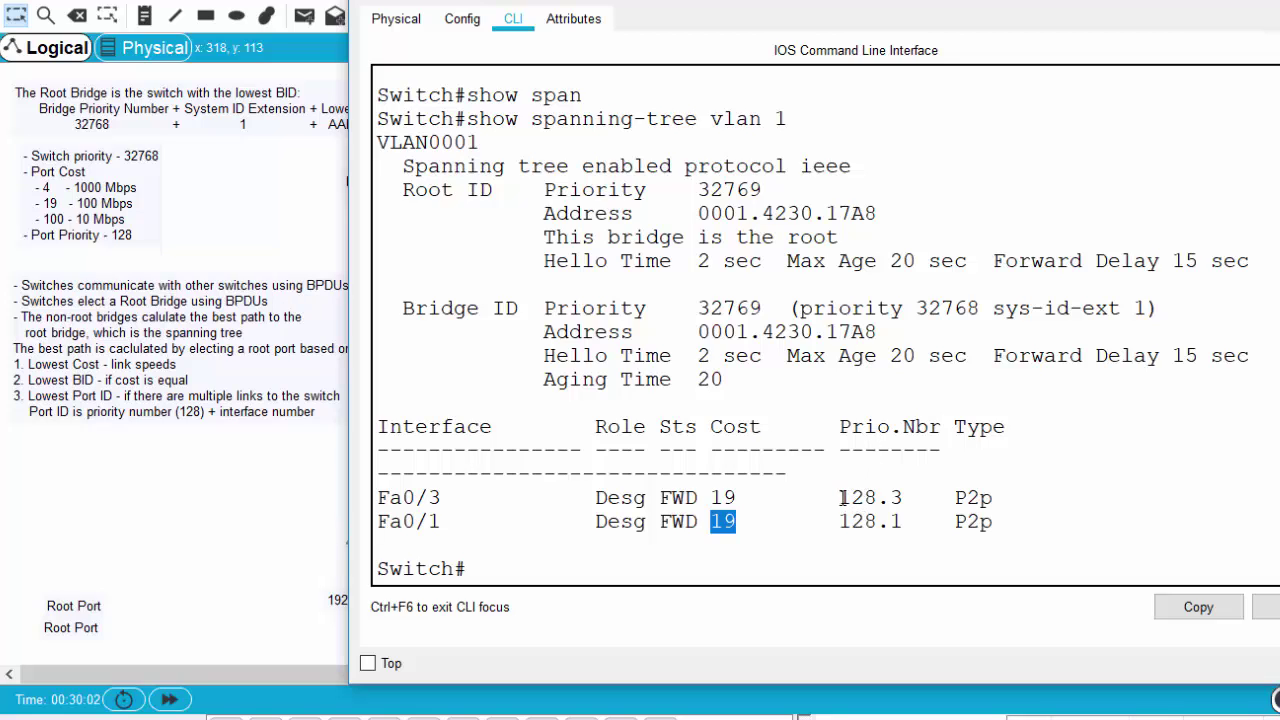
drag(841, 497, 907, 497)
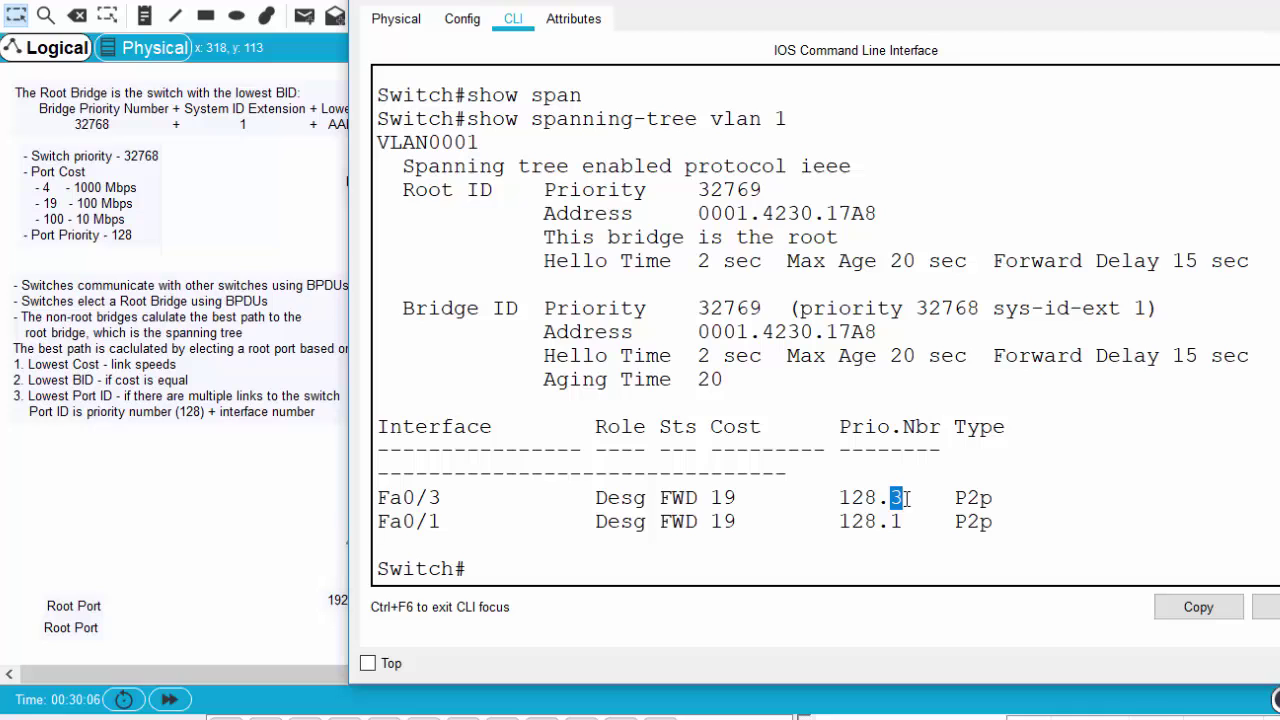
Step: Open the CLI of switch S3, leave configuration mode and run show span
click(737, 578)
drag(613, 0, 1001, 0)
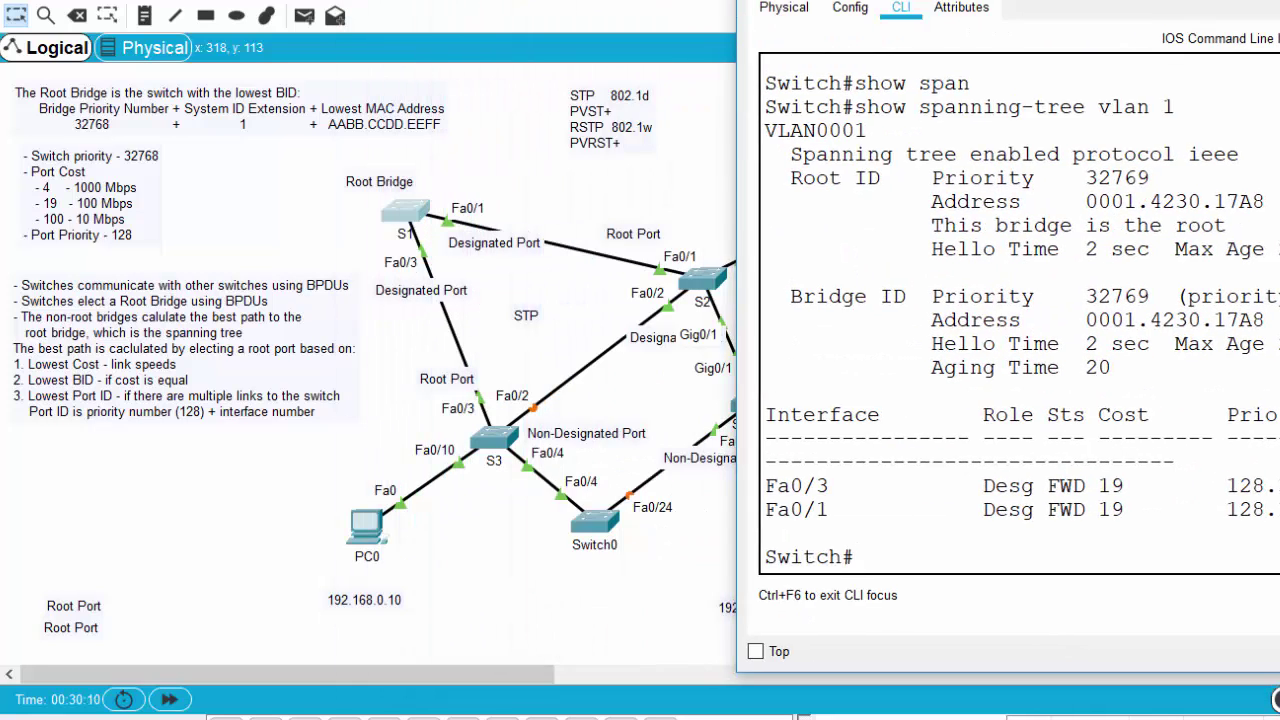
click(490, 452)
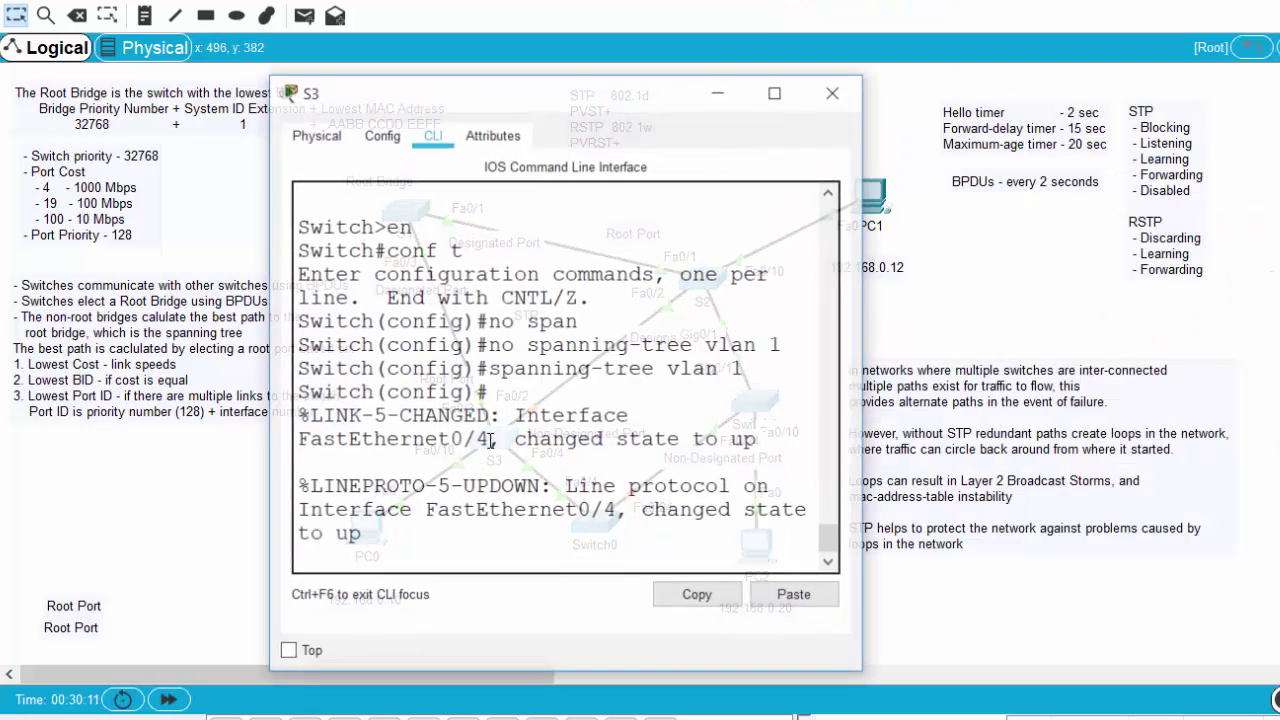
drag(864, 384, 1248, 428)
key(Return)
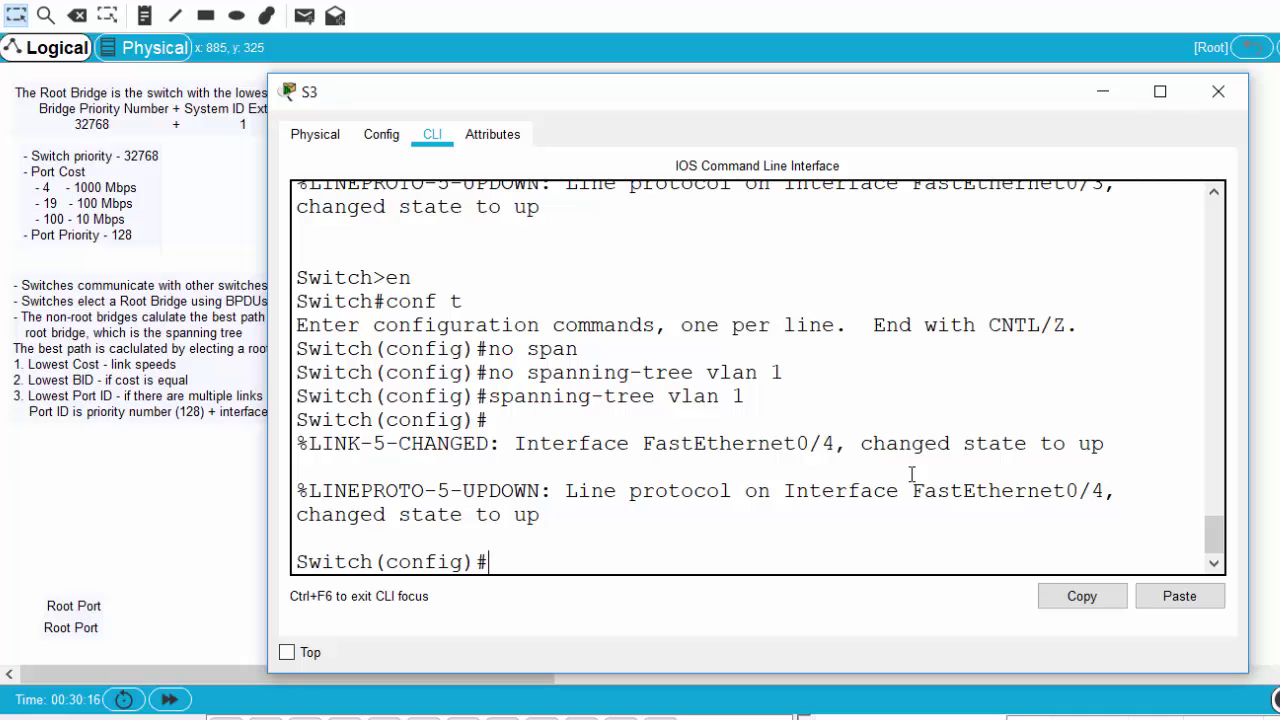
key(ctrl+z)
key(Return)
text(show)
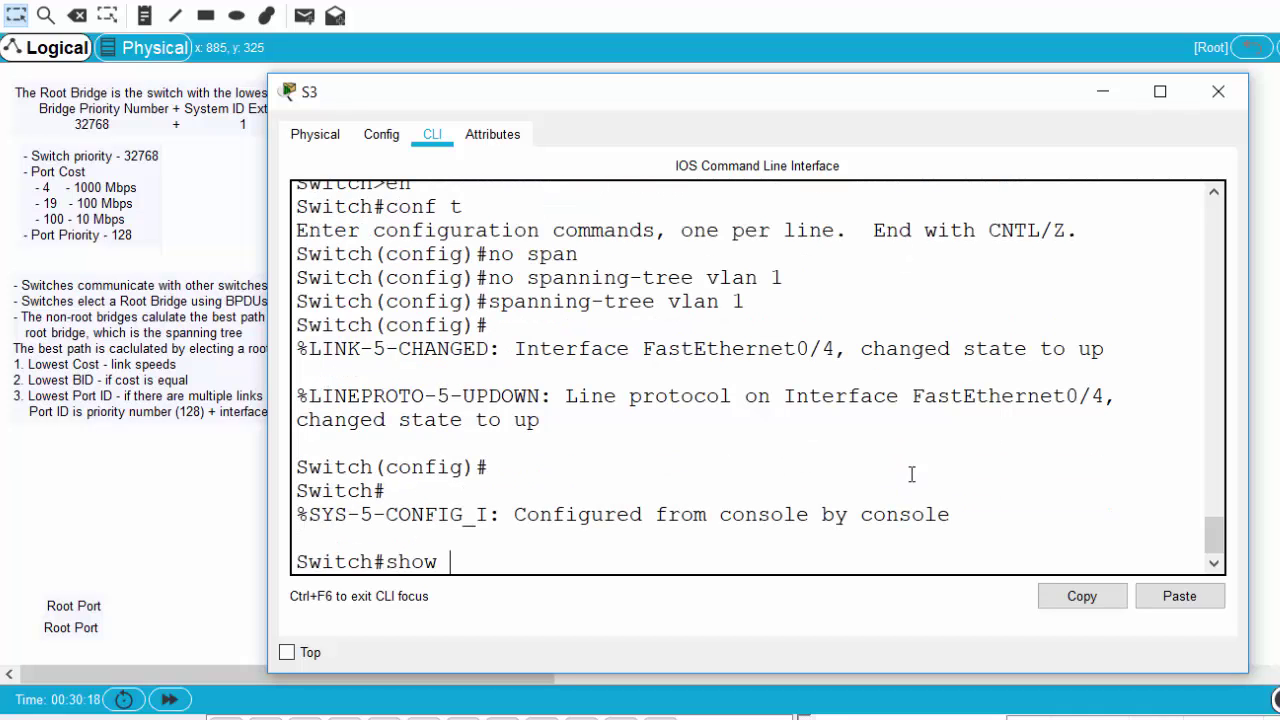
text( span)
key(Return)
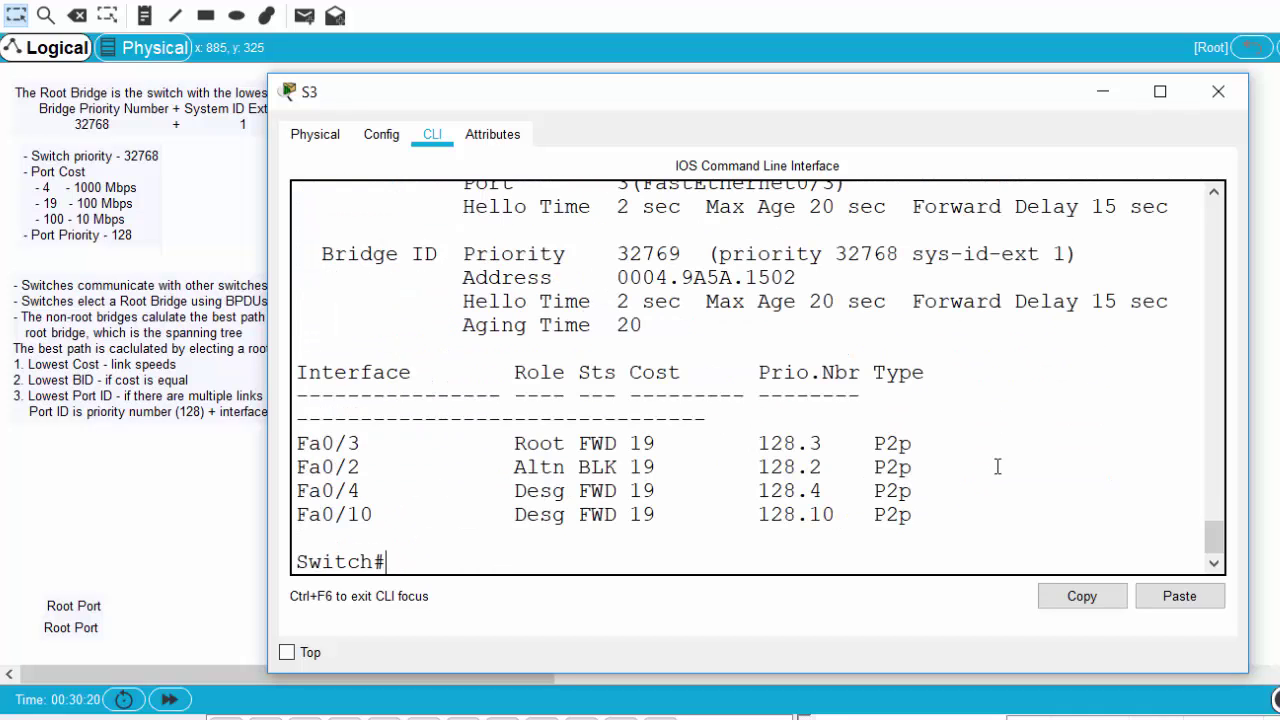
Step: Examine the Root ID section of S3's spanning-tree output, checking the root address against root bridge S1 in the topology
drag(786, 76, 794, 0)
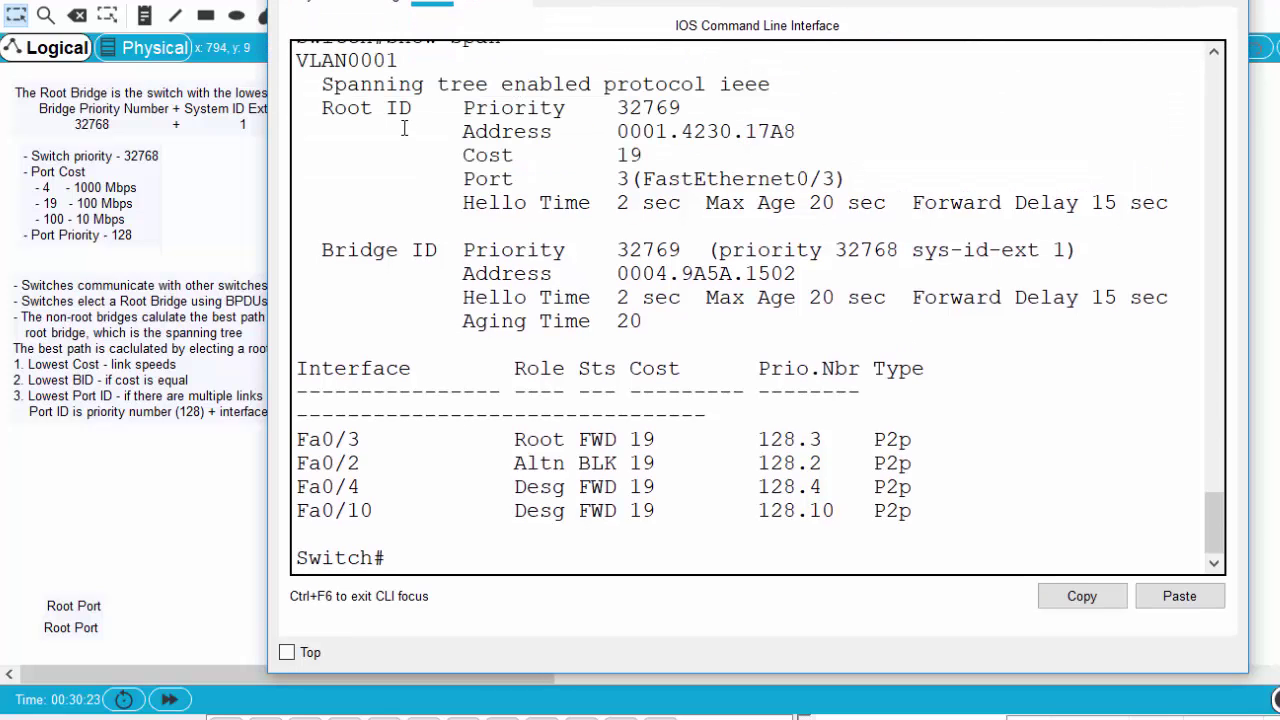
drag(322, 107, 1207, 215)
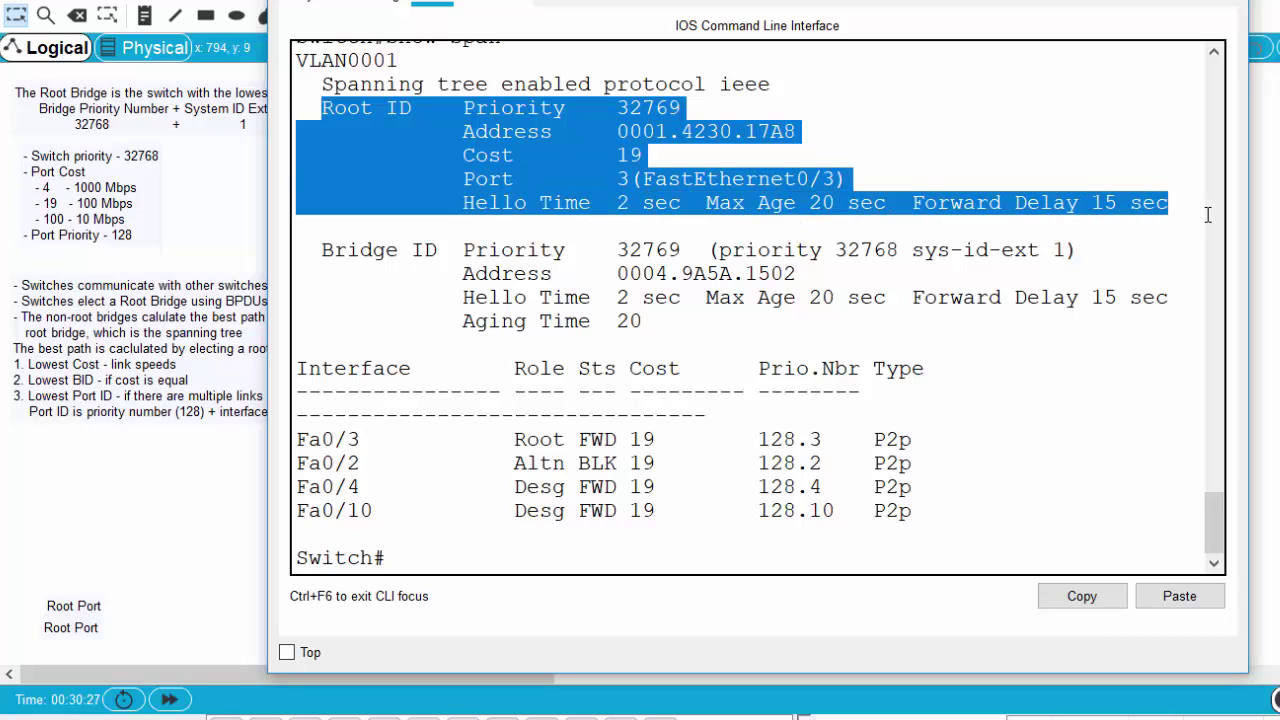
click(929, 175)
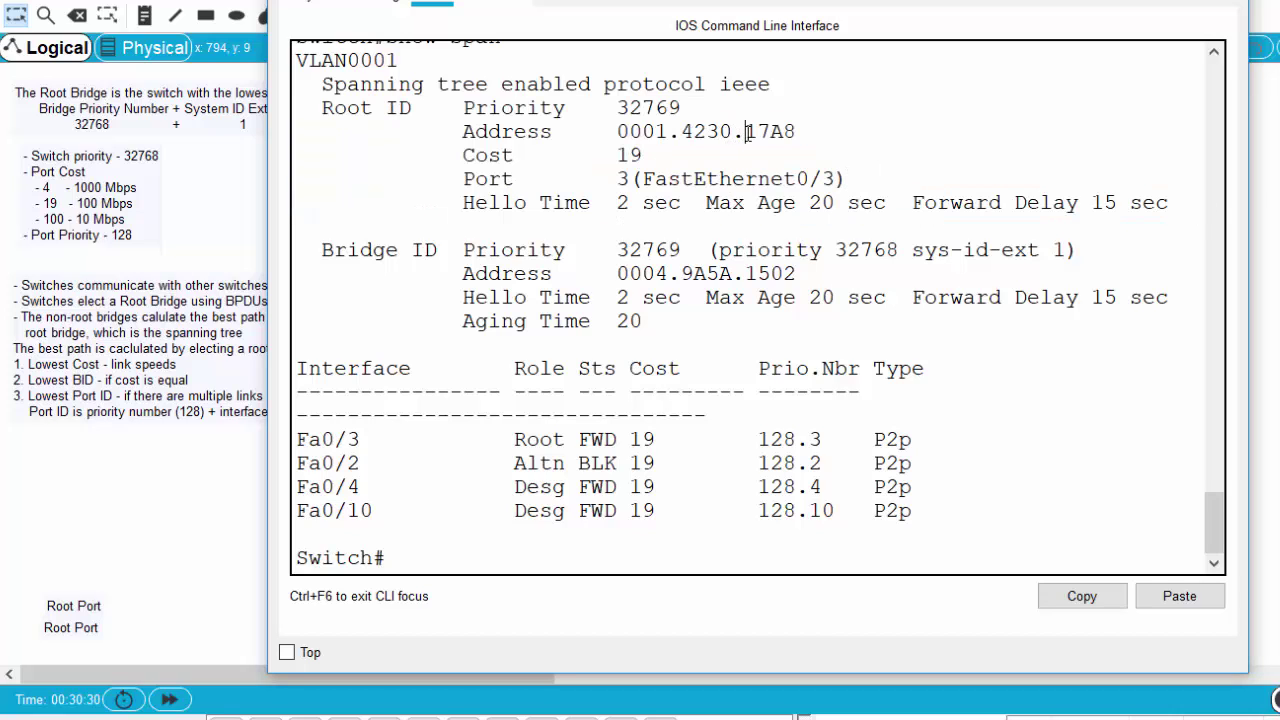
drag(745, 131, 806, 133)
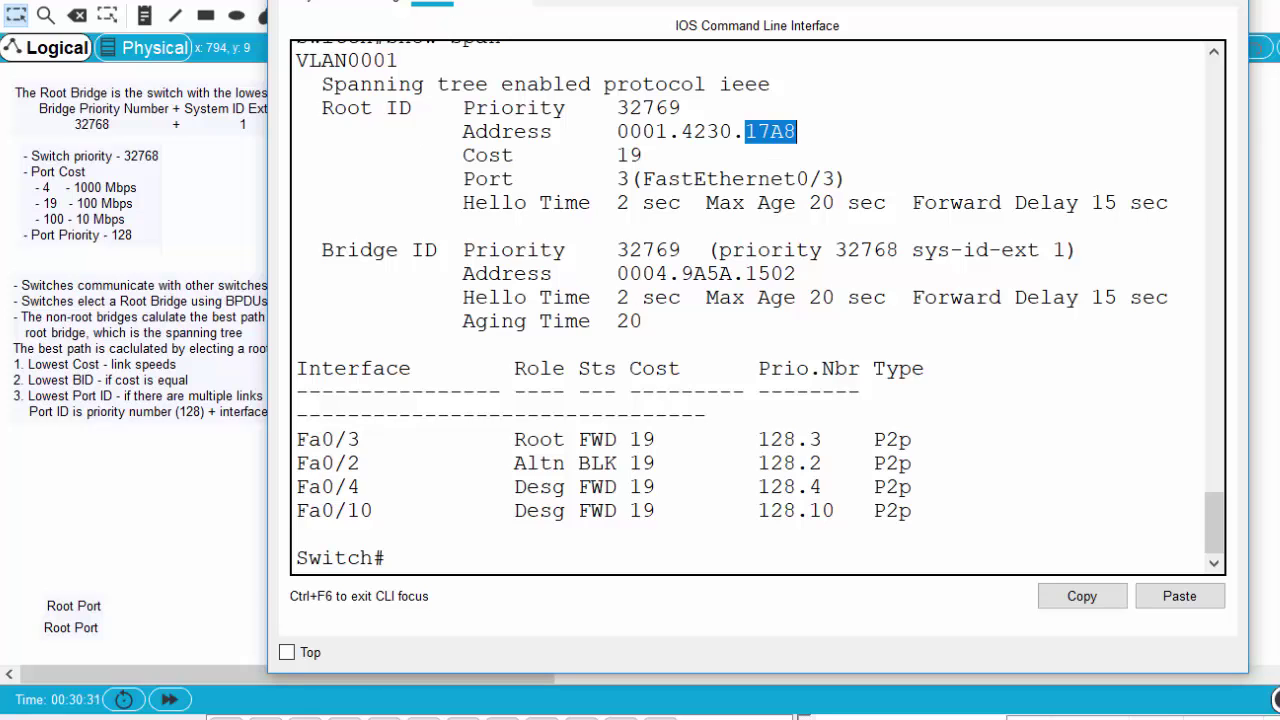
drag(760, 3, 979, 35)
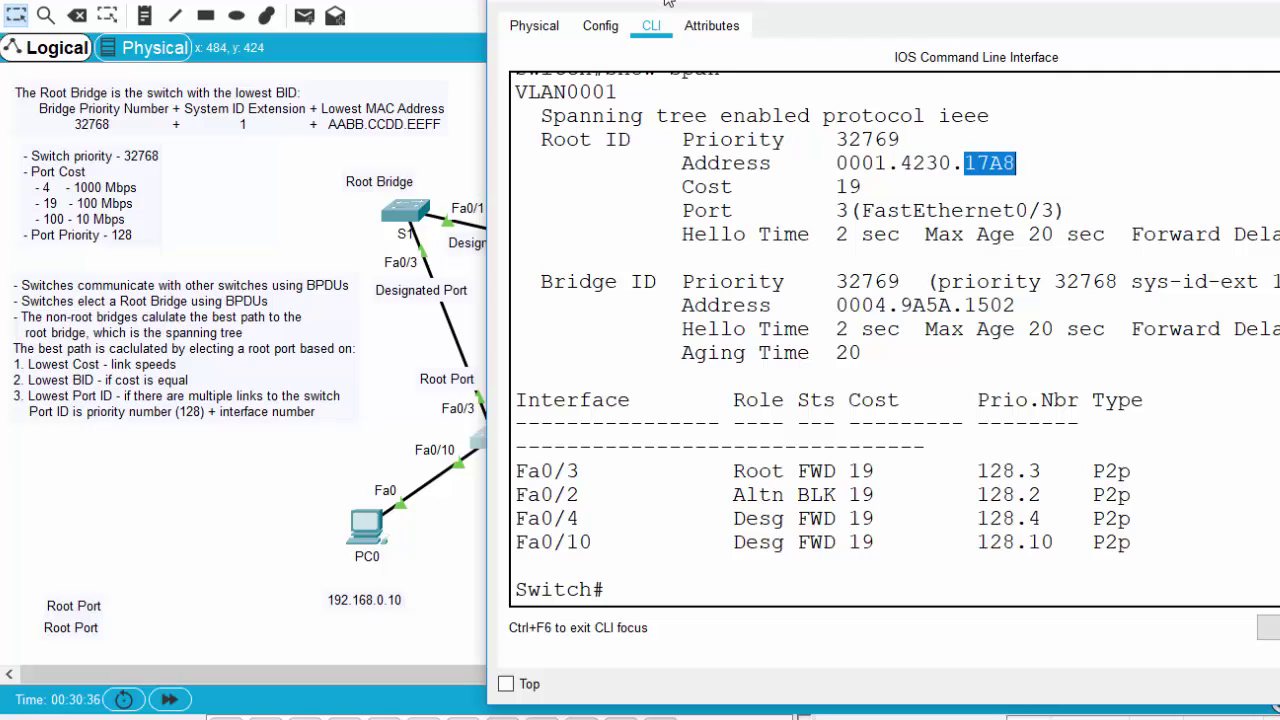
drag(668, 2, 592, 1)
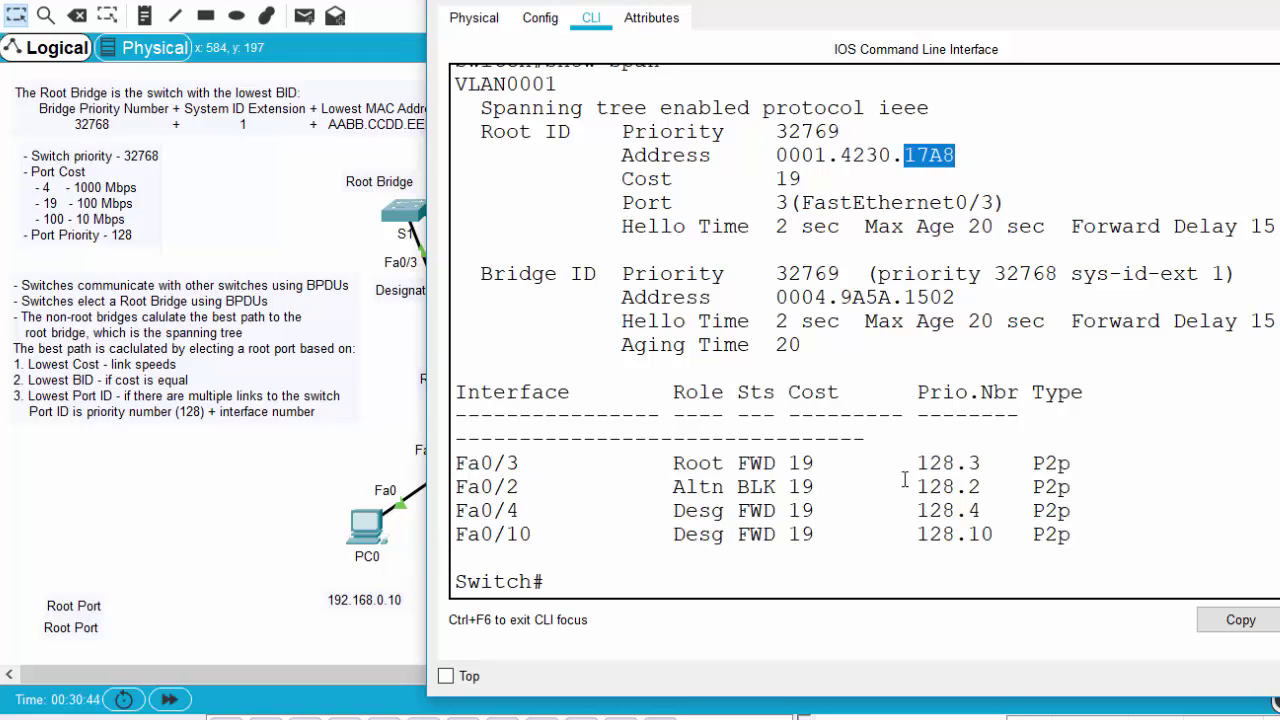
Step: Examine the roles and states of interfaces Fa0/3, Fa0/2, Fa0/4 and Fa0/10 in S3's spanning-tree output
click(671, 463)
drag(671, 463, 1089, 471)
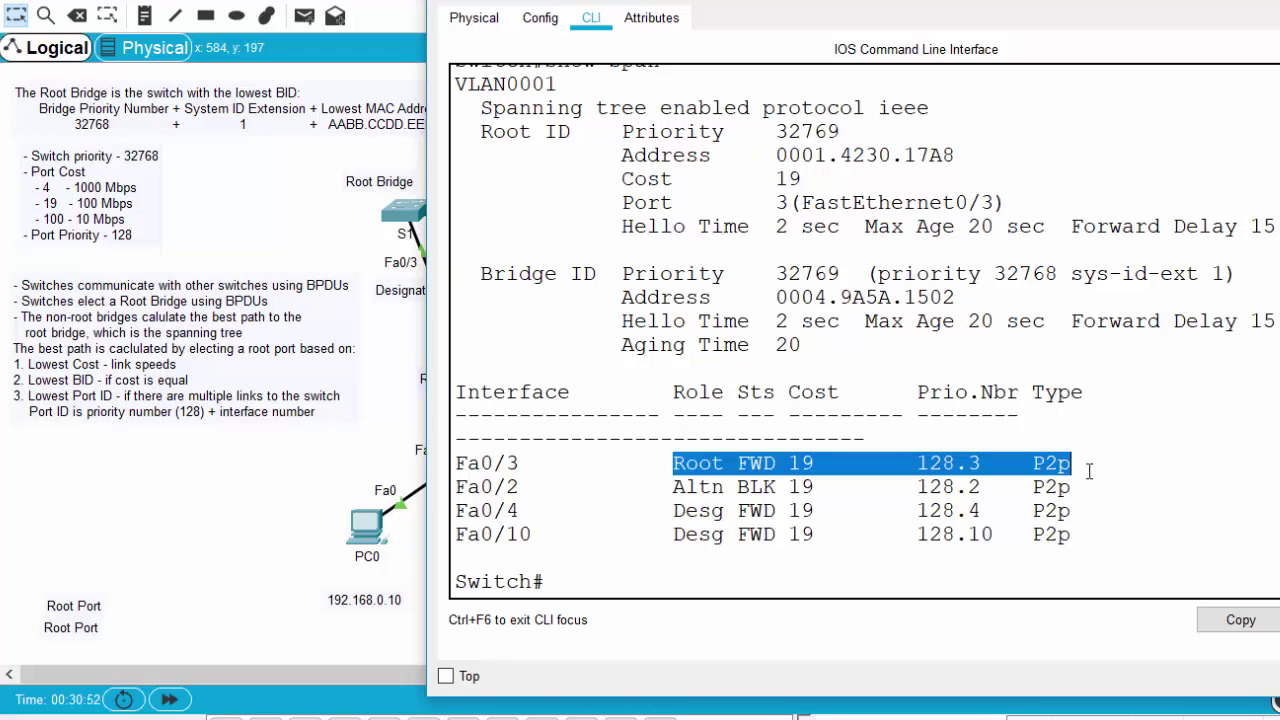
click(1089, 471)
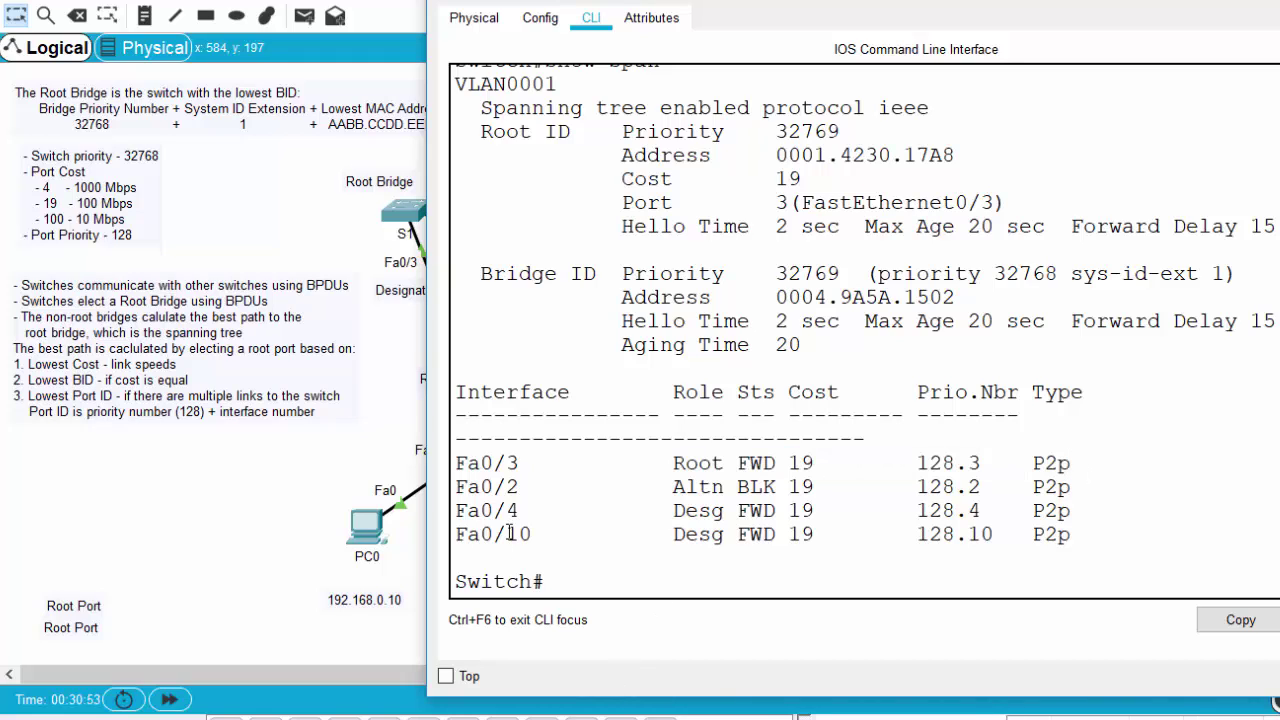
drag(664, 490, 788, 487)
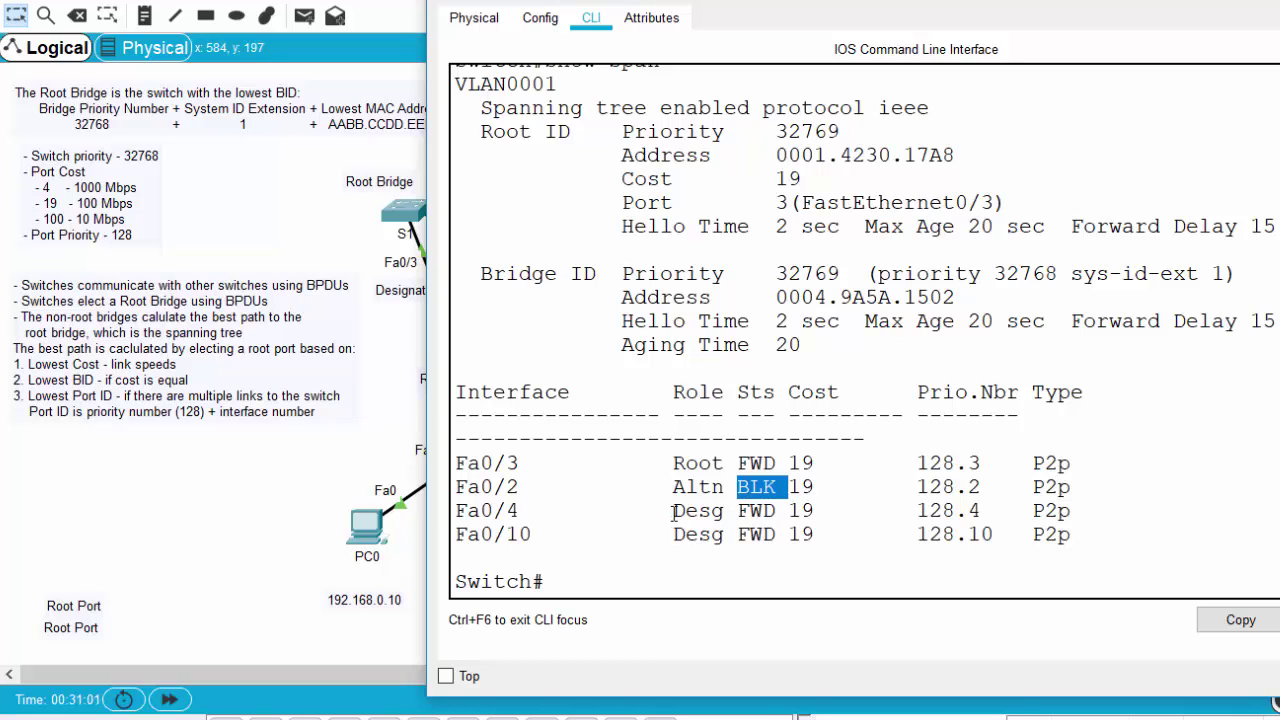
drag(675, 512, 741, 545)
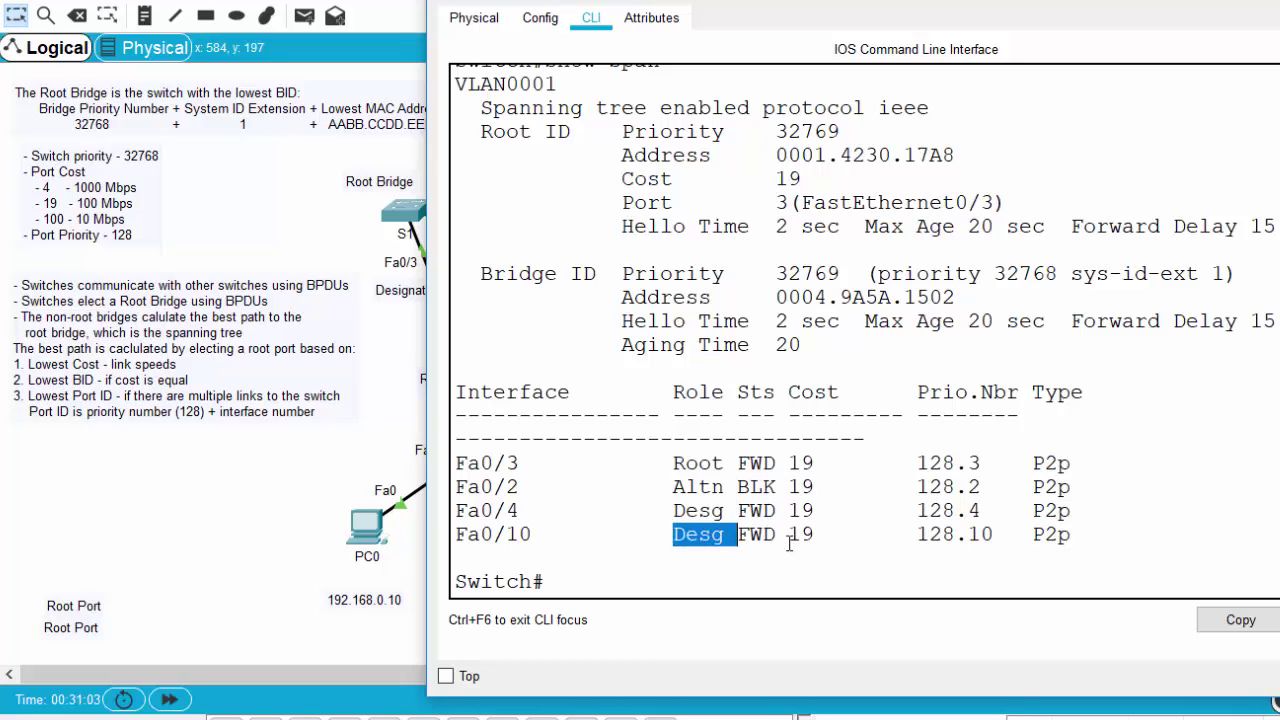
Step: Uncover the topology and move the Non-Designated Port label beside S3 to just above its Fa0/2 port label
drag(908, 1, 819, 610)
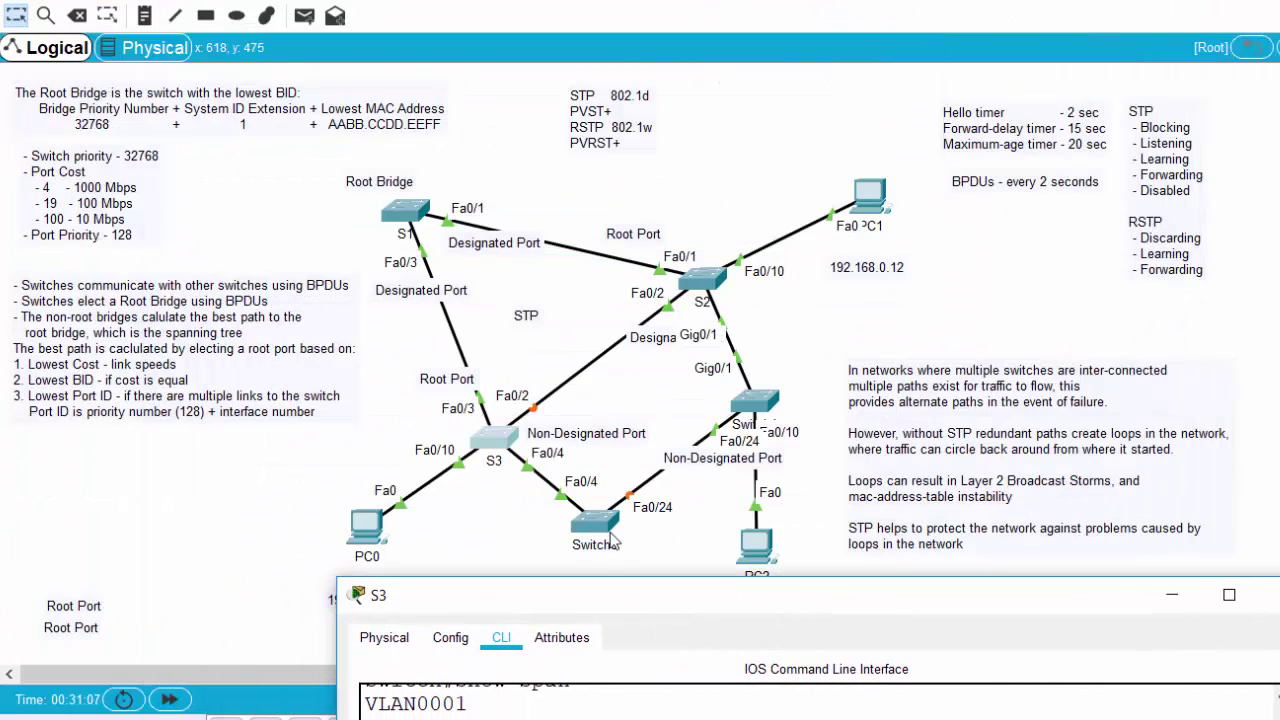
drag(549, 432, 521, 368)
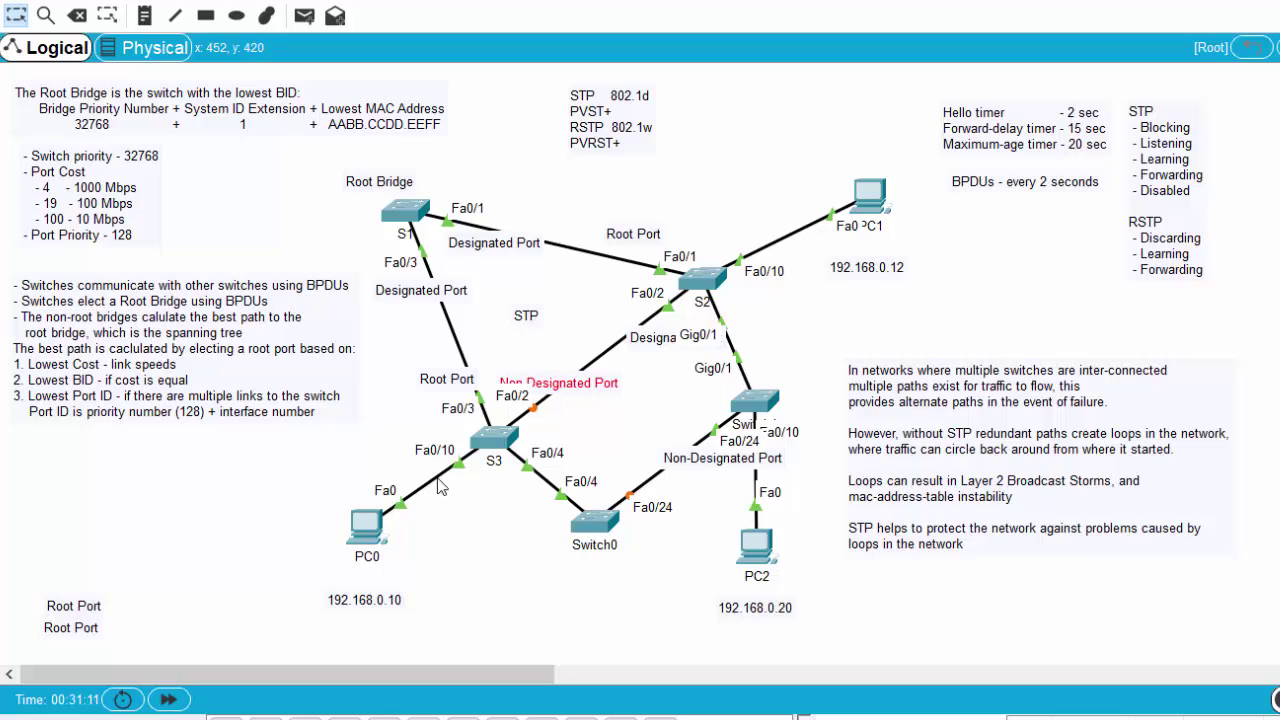